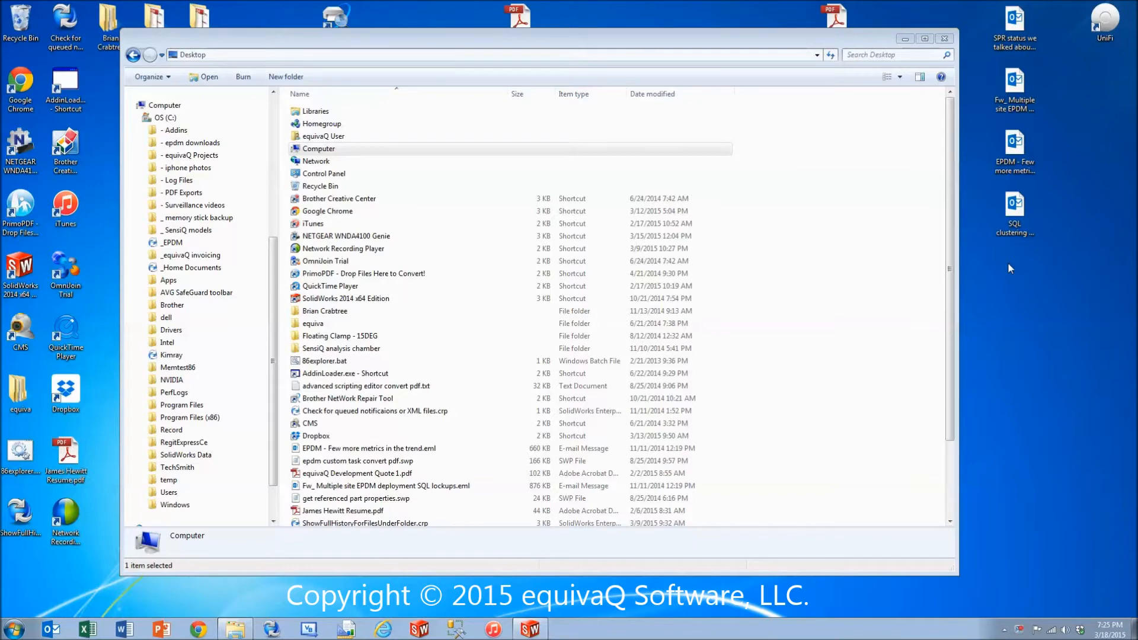
Log in to the _EPDM vault and open the Palmer folder under Engineering.
{"action": "left_click", "coordinate": [173, 243]}
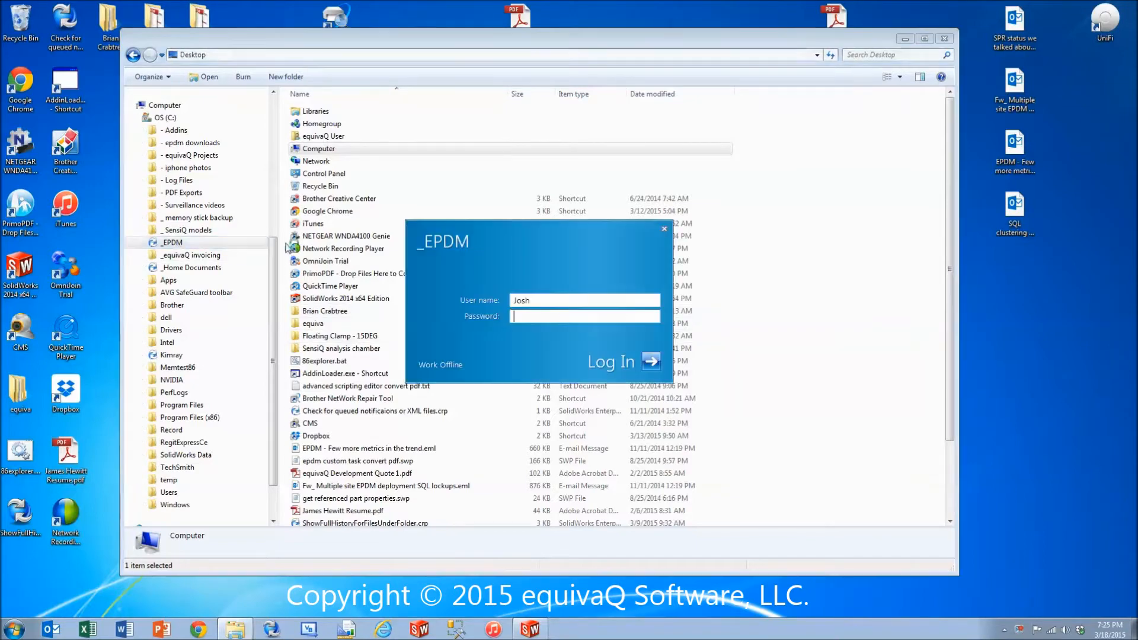
{"action": "left_click", "coordinate": [651, 361]}
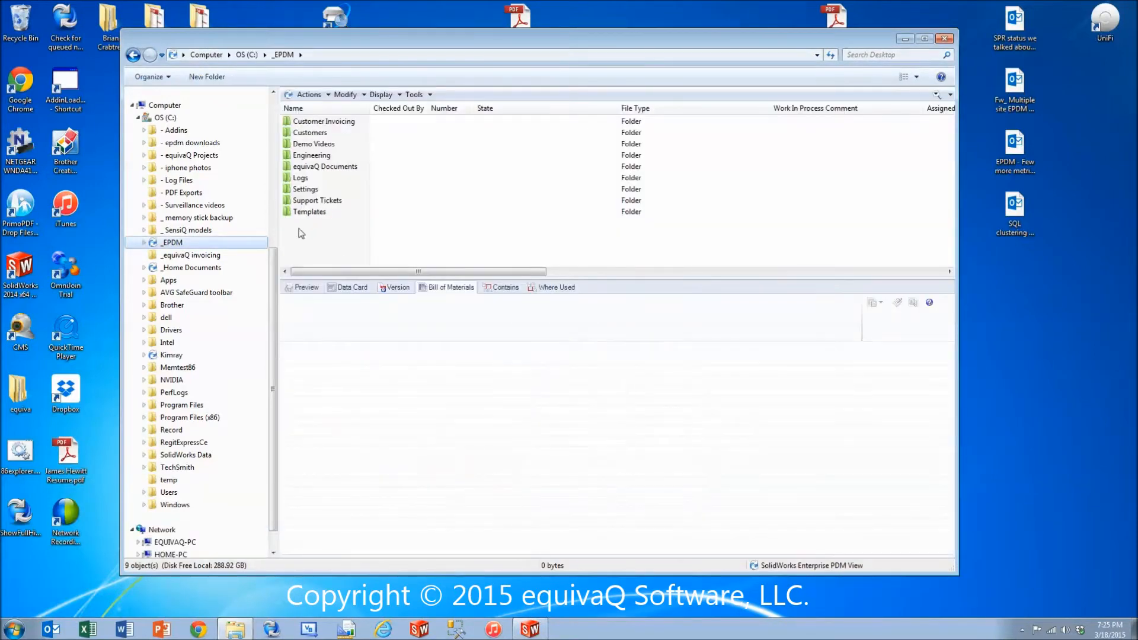
{"action": "double_click", "coordinate": [302, 154]}
{"action": "left_click", "coordinate": [307, 144]}
{"action": "double_click", "coordinate": [307, 145]}
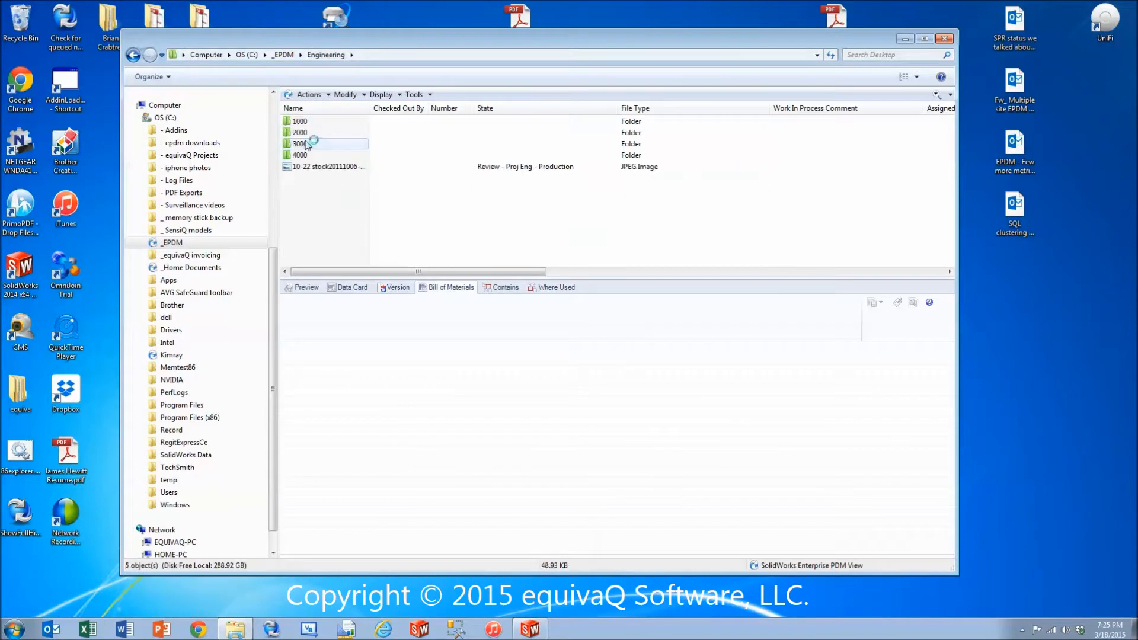
{"action": "left_click", "coordinate": [133, 55]}
{"action": "double_click", "coordinate": [304, 132]}
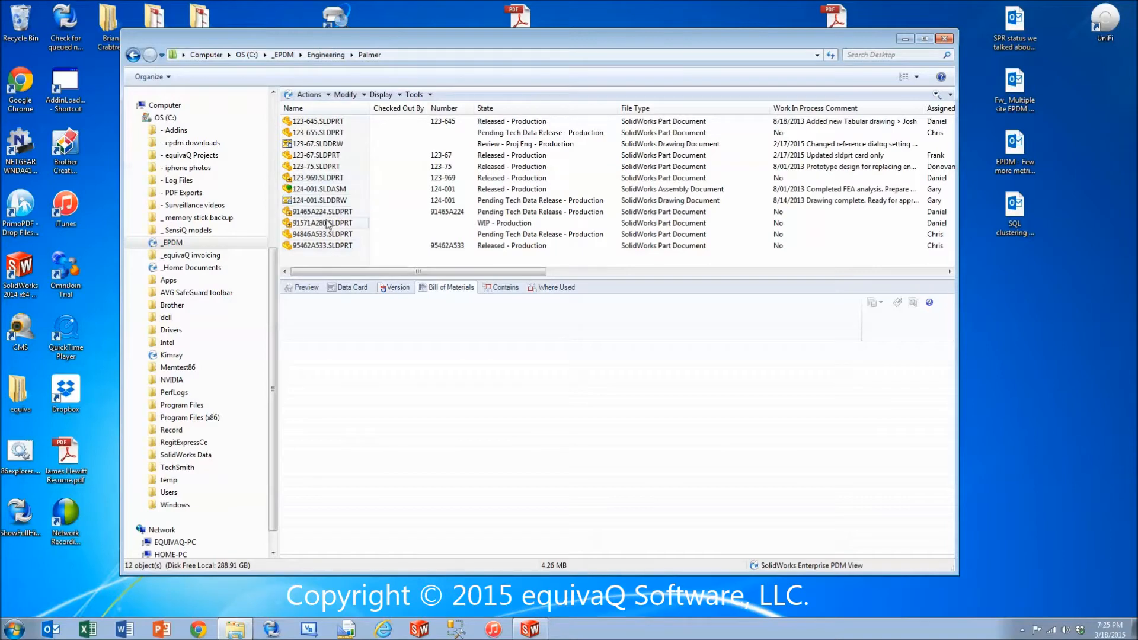
Examine the preview, data card and bill of materials of assembly 124-001.SLDASM.
{"action": "left_click", "coordinate": [308, 287]}
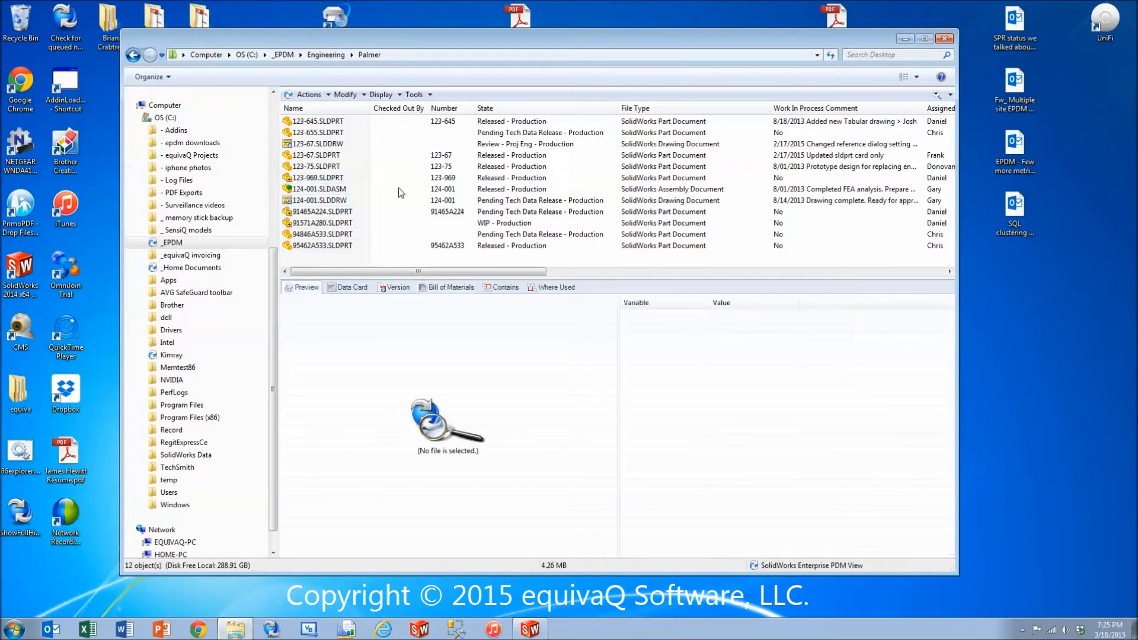
{"action": "left_click", "coordinate": [315, 189]}
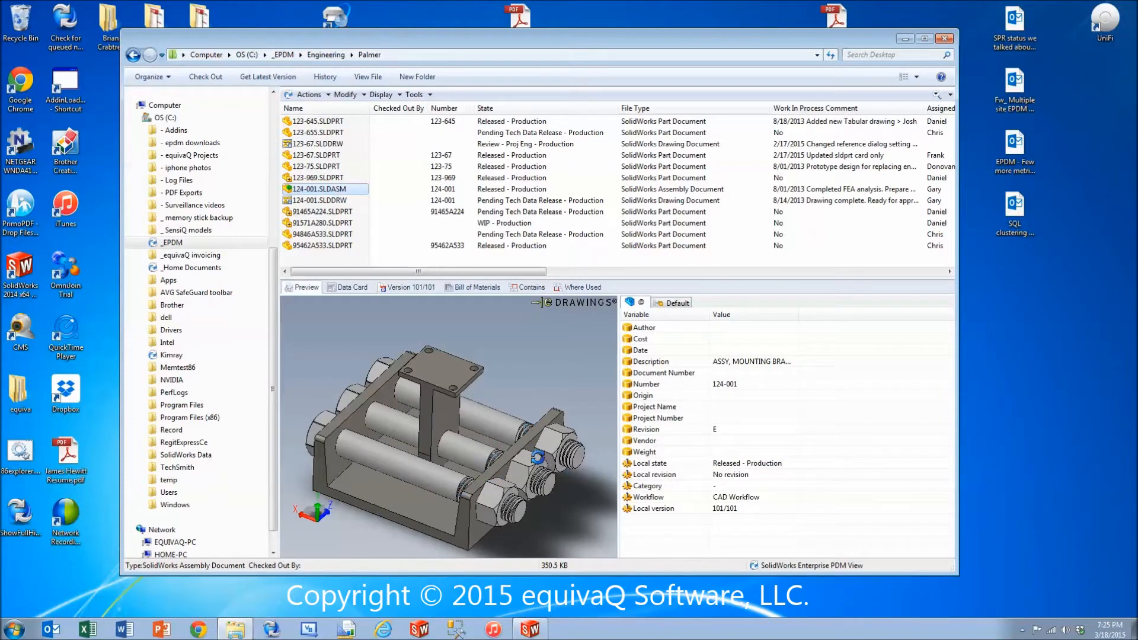
{"action": "left_click", "coordinate": [358, 288]}
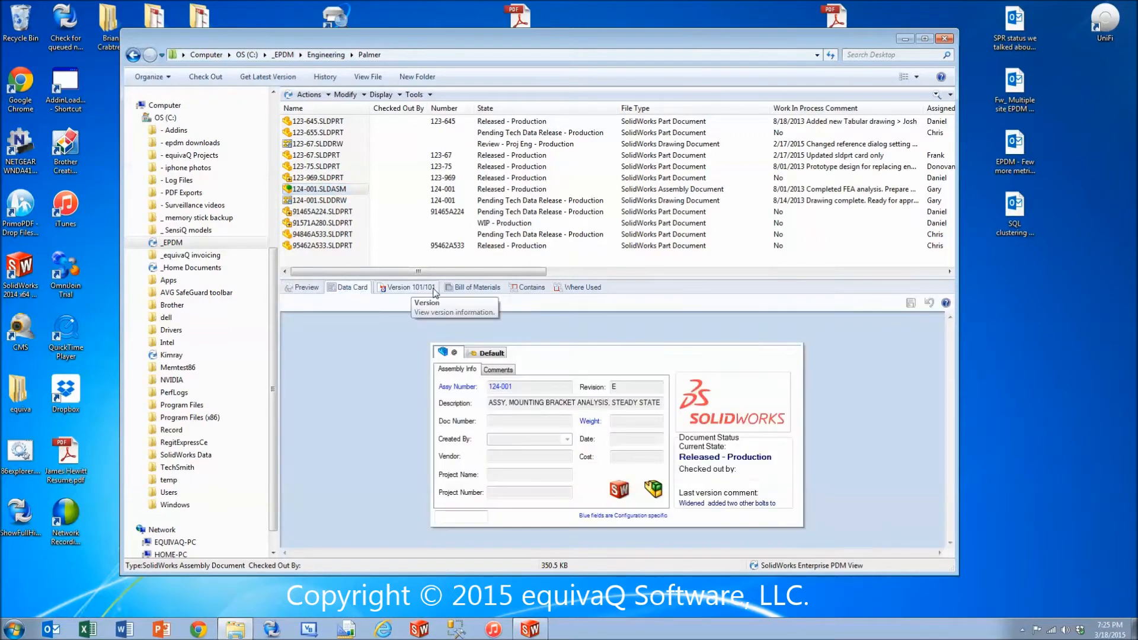
{"action": "left_click", "coordinate": [480, 288]}
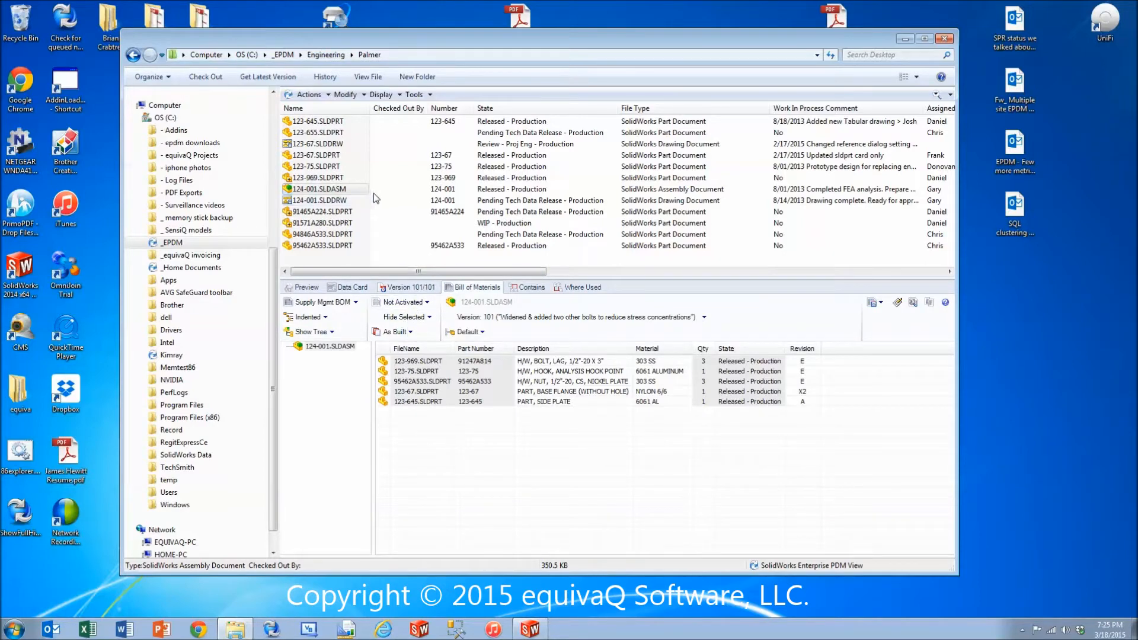
Display the Supply Mgmt BOM of drawing 124-001.SLDDRW in the Indented layout for the @ configuration.
{"action": "left_click", "coordinate": [305, 201]}
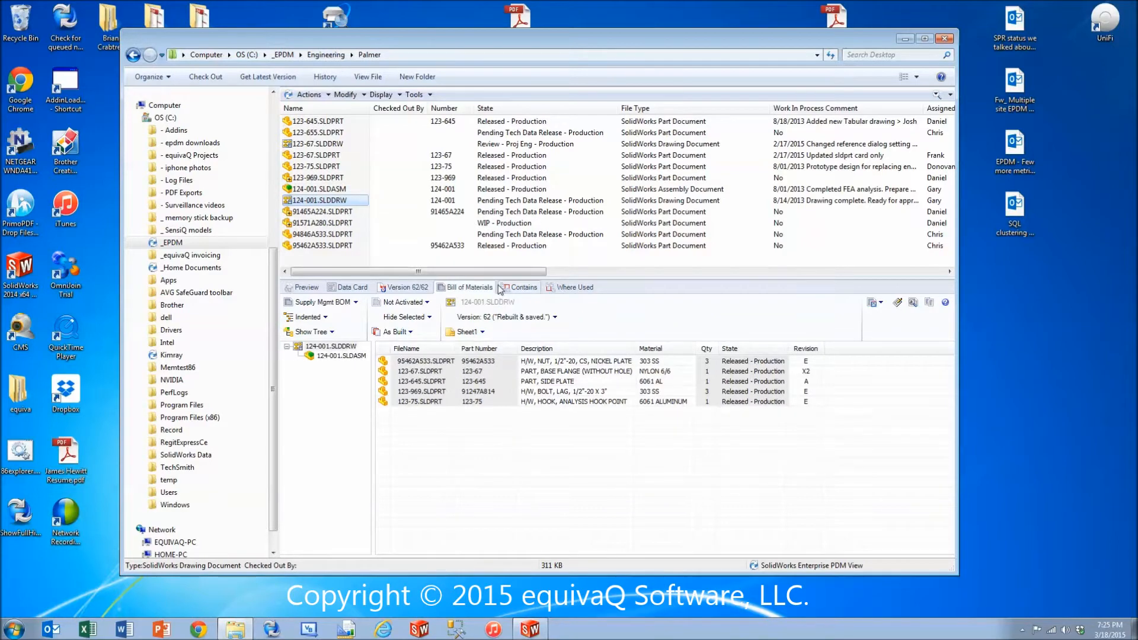
{"action": "left_click", "coordinate": [336, 303]}
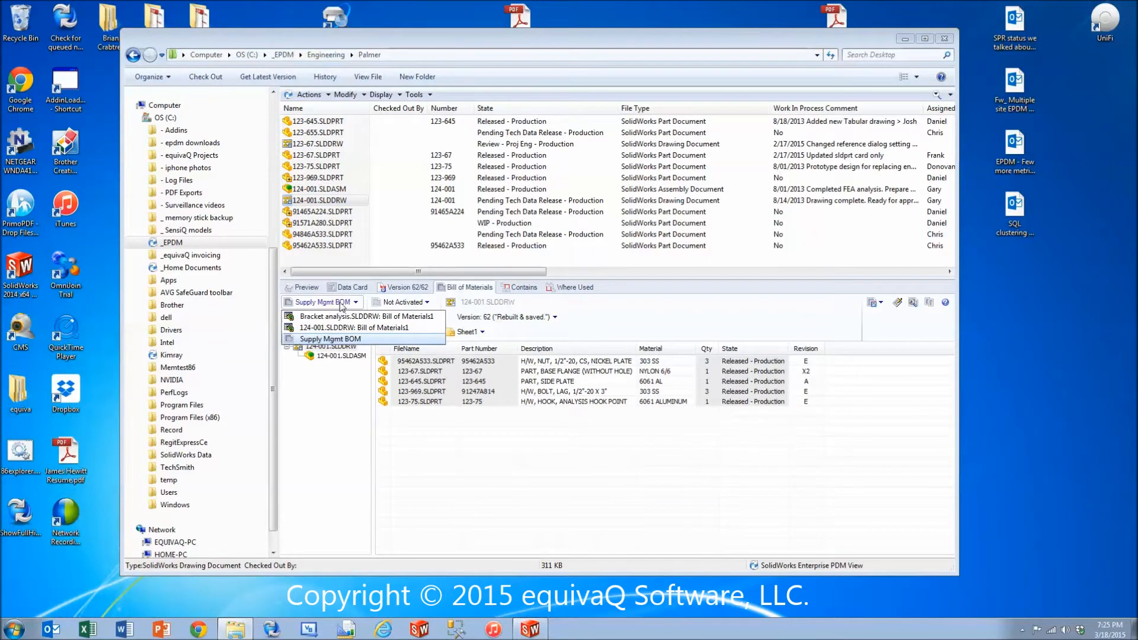
{"action": "left_click", "coordinate": [397, 339]}
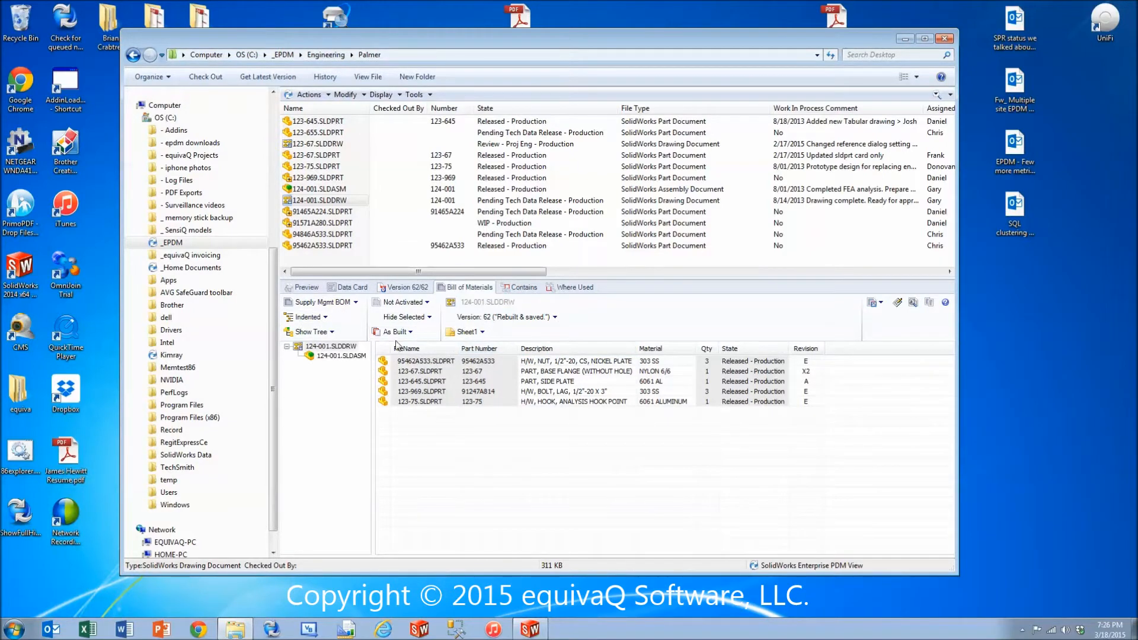
{"action": "left_click", "coordinate": [308, 319]}
{"action": "left_click", "coordinate": [309, 330]}
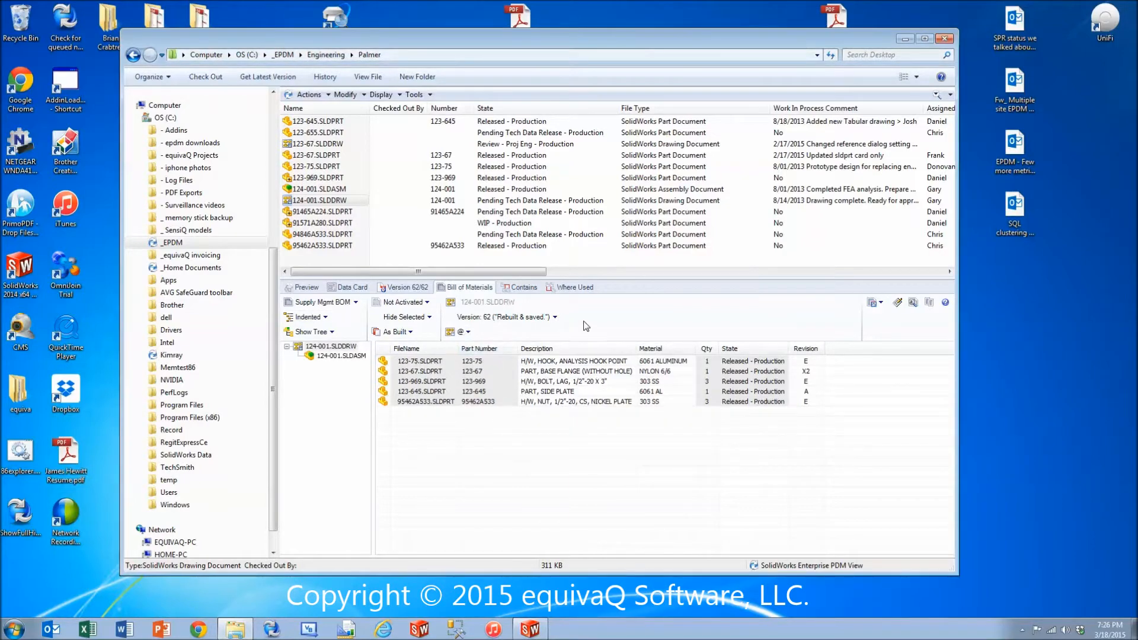
Keep the drawing's BOM on As Built and set it to Show Selected.
{"action": "left_click", "coordinate": [407, 333]}
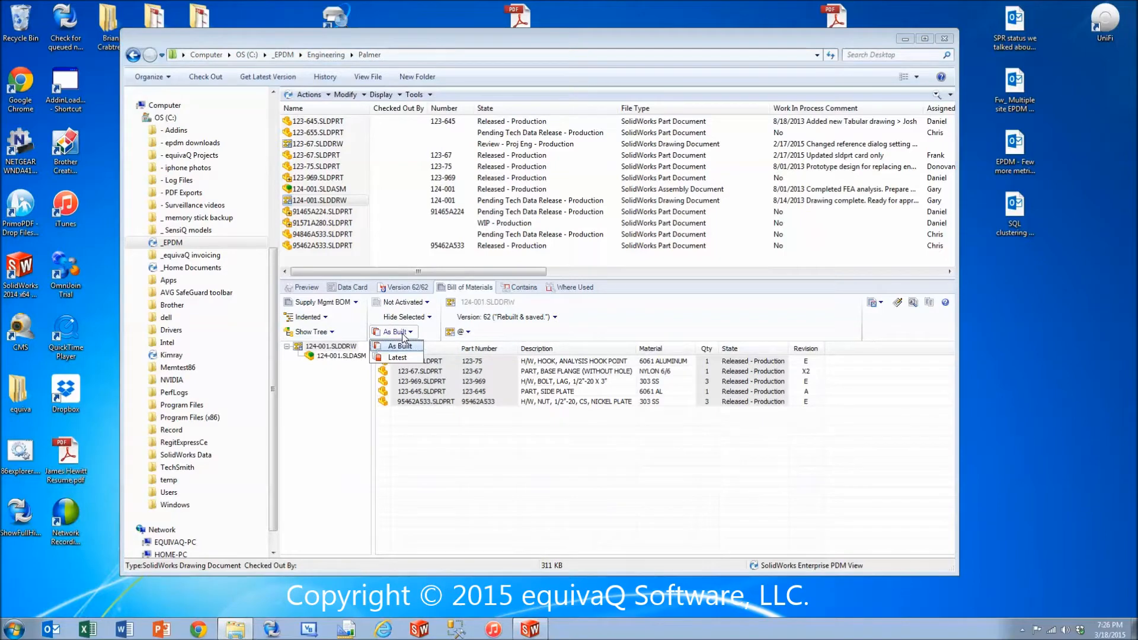
{"action": "left_click", "coordinate": [407, 333]}
{"action": "left_click", "coordinate": [413, 319]}
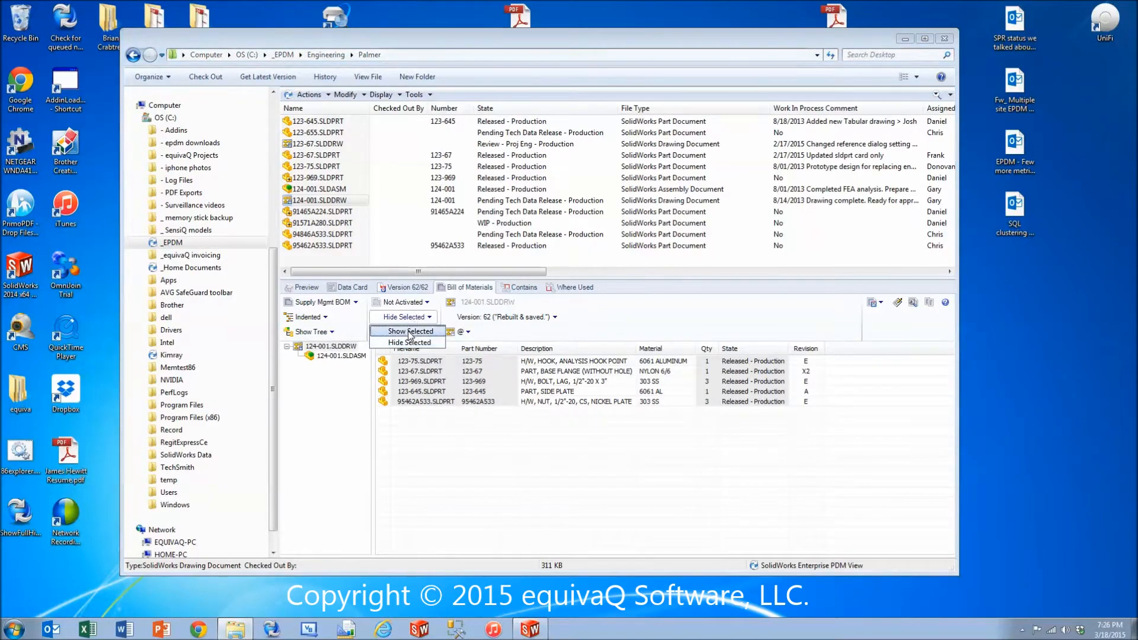
{"action": "left_click", "coordinate": [408, 337]}
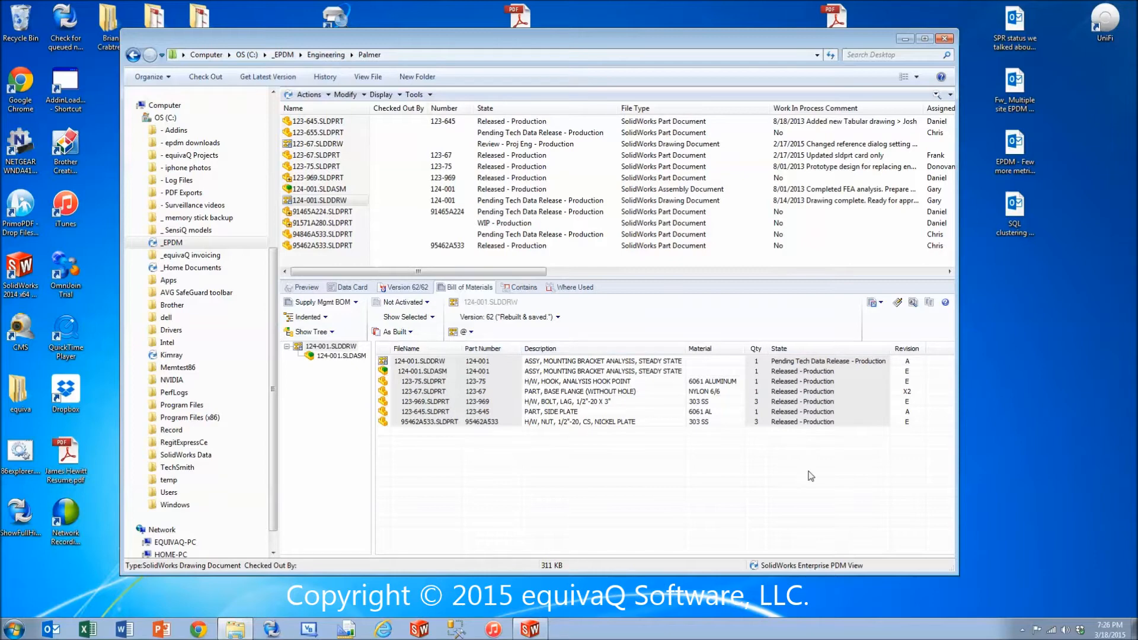
Prepare to save the BOM as 124-001.SLDDRW.1.BOM in the Palmer folder.
{"action": "left_click", "coordinate": [877, 303]}
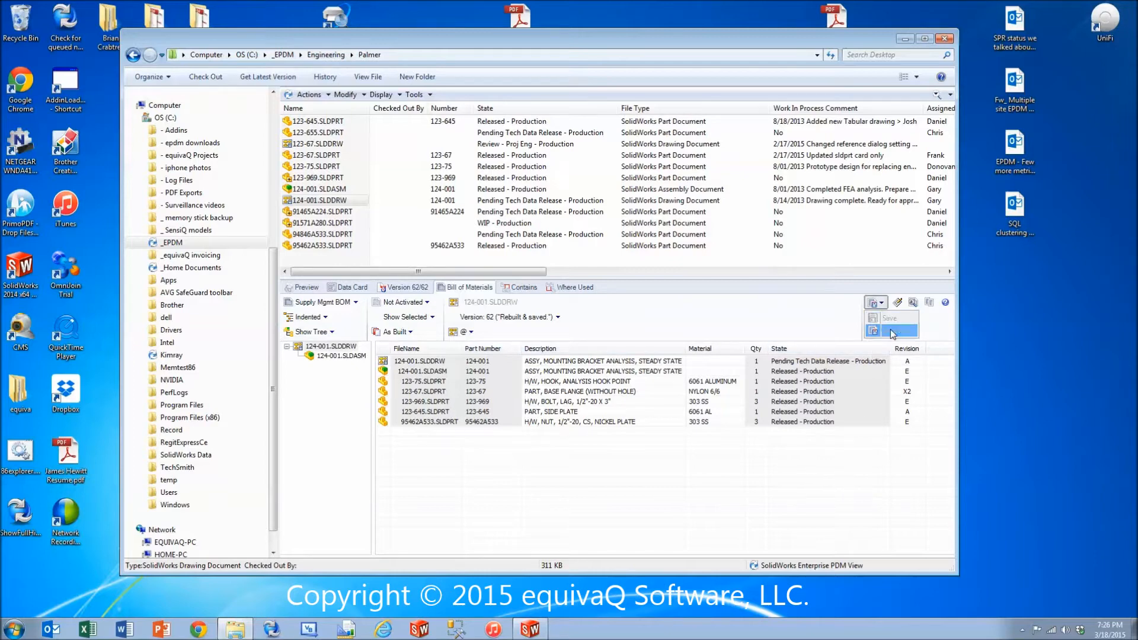
{"action": "left_click", "coordinate": [891, 332]}
{"action": "left_click_drag", "start_coordinate": [587, 162], "coordinate": [514, 101]}
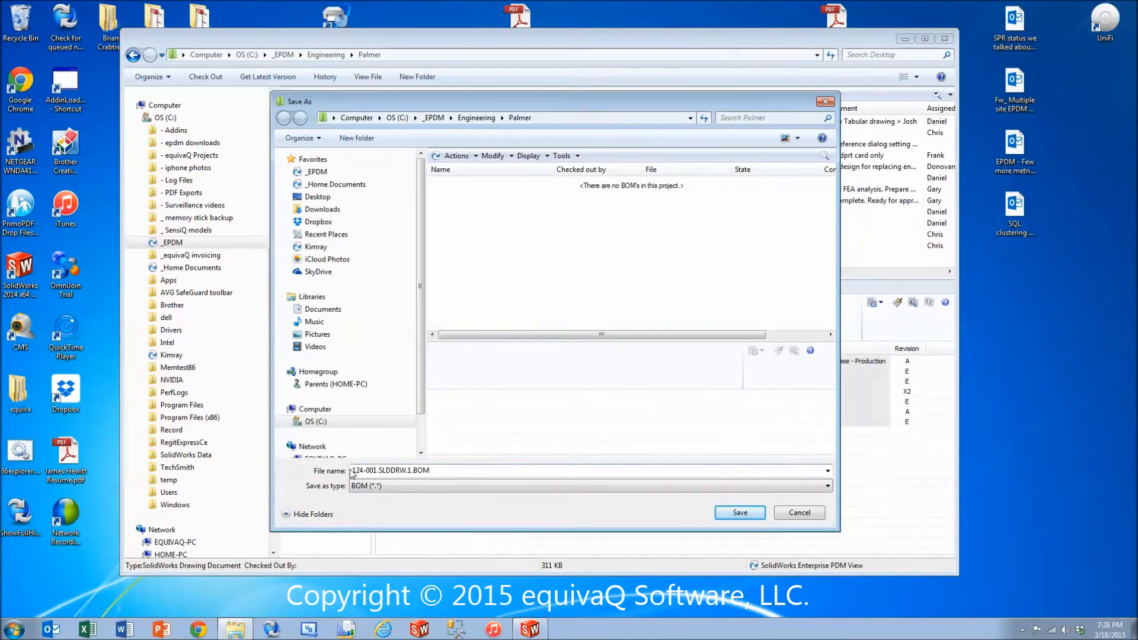
{"action": "double_click", "coordinate": [413, 468]}
{"action": "left_click", "coordinate": [435, 470]}
{"action": "left_click_drag", "start_coordinate": [414, 470], "coordinate": [456, 470]}
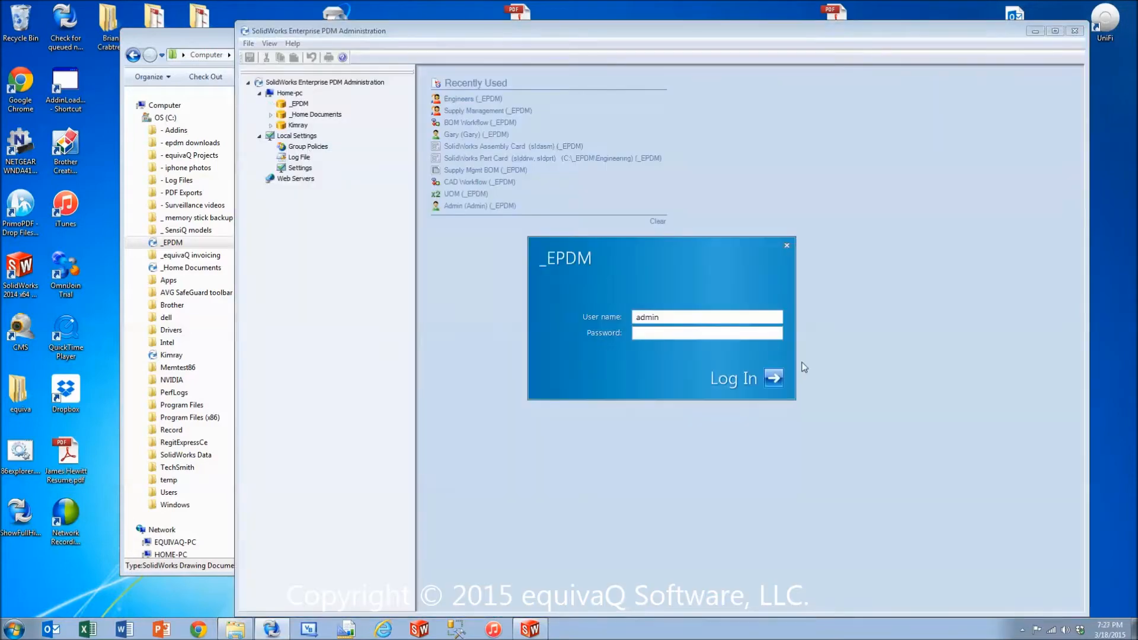
Log in to the _EPDM vault in SolidWorks Enterprise PDM Administration and examine the BOM Workflow's states and transitions.
{"action": "key", "text": "Return"}
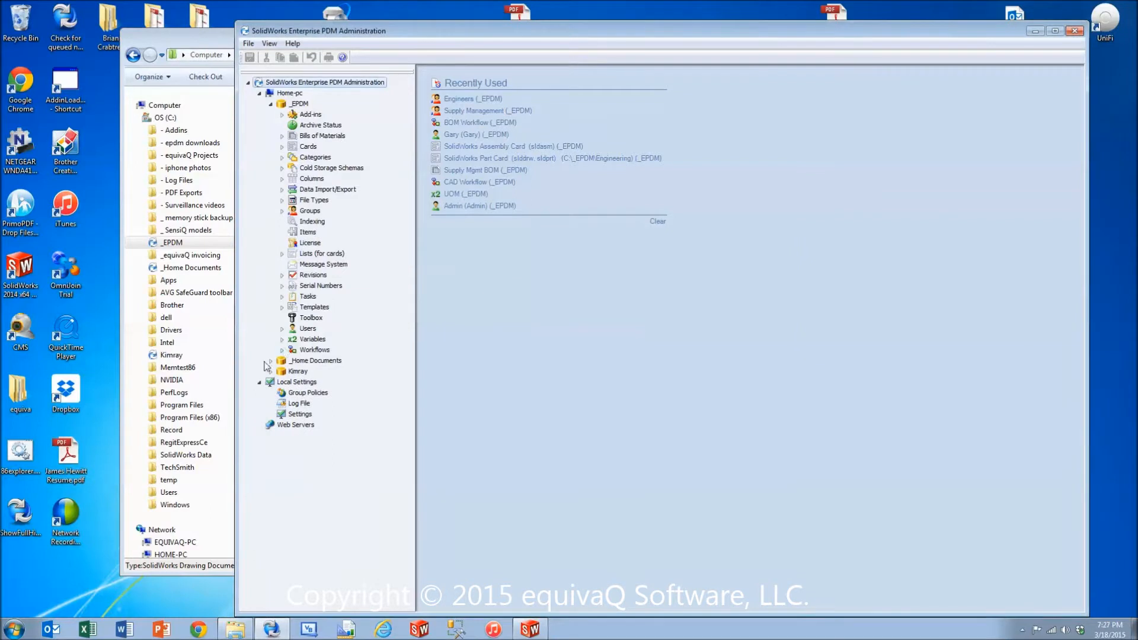
{"action": "left_click", "coordinate": [282, 350]}
{"action": "double_click", "coordinate": [332, 371]}
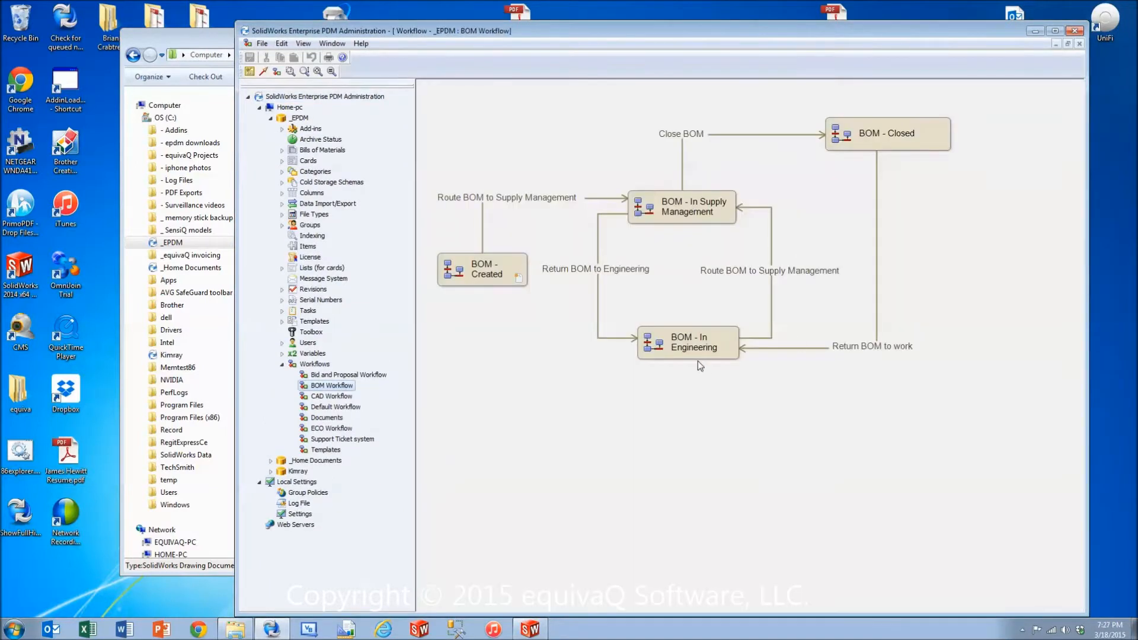
{"action": "left_click", "coordinate": [507, 273]}
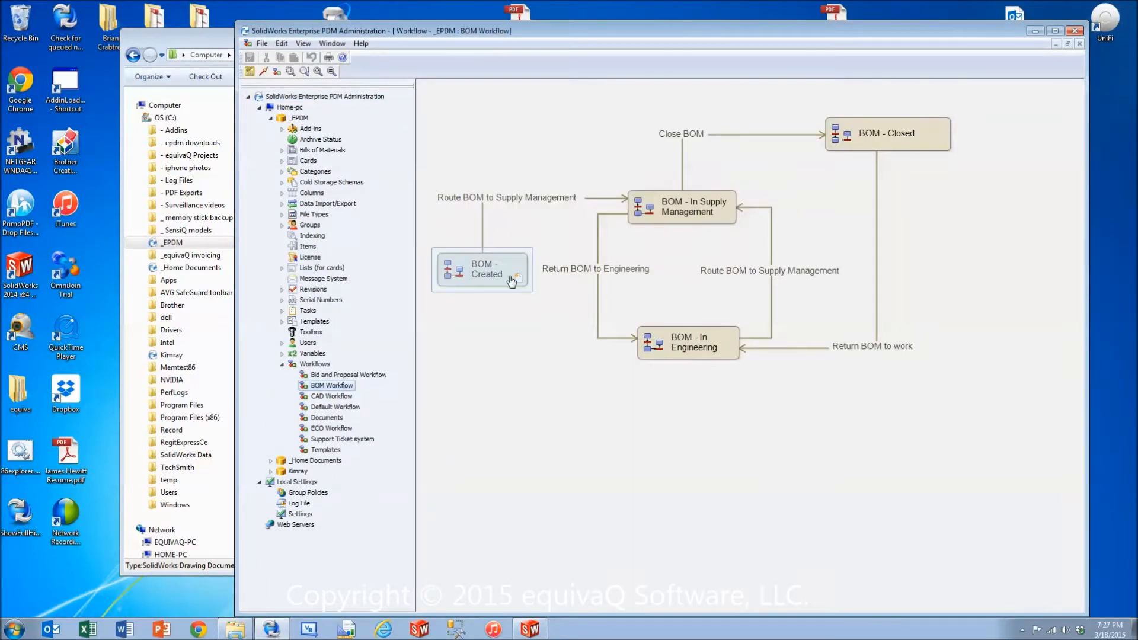
{"action": "left_click", "coordinate": [544, 202]}
{"action": "left_click", "coordinate": [701, 208]}
{"action": "left_click", "coordinate": [598, 309]}
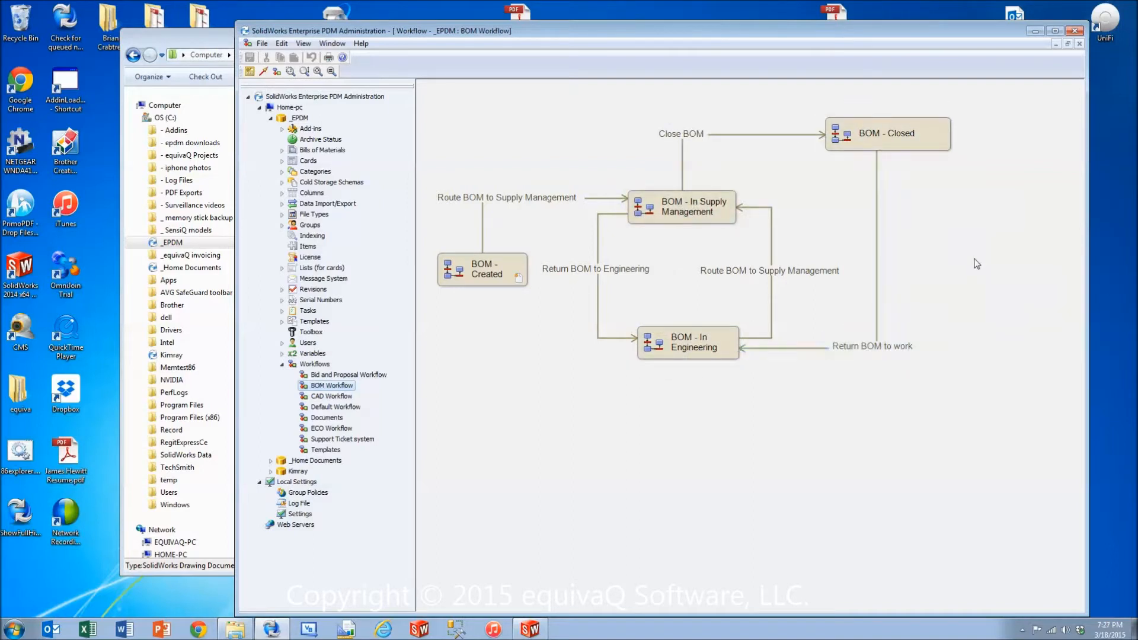
{"action": "left_click", "coordinate": [1035, 31]}
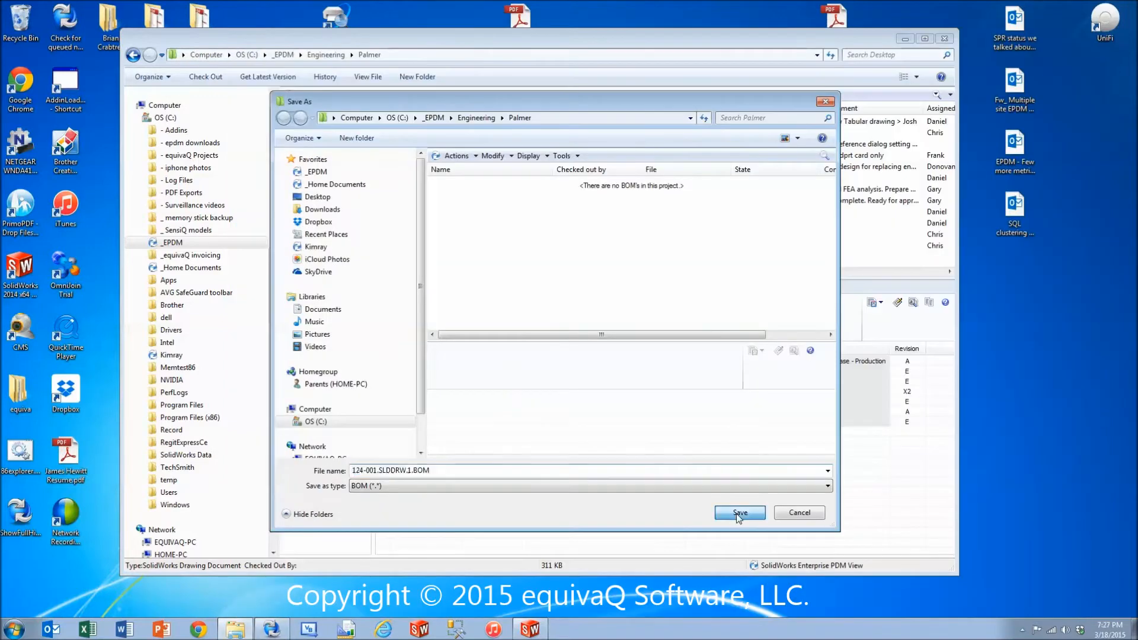
Save the named BOM, show the Palmer folder's bills of materials and select 124-001.SLDDRW.1.BOM.
{"action": "left_click", "coordinate": [736, 513]}
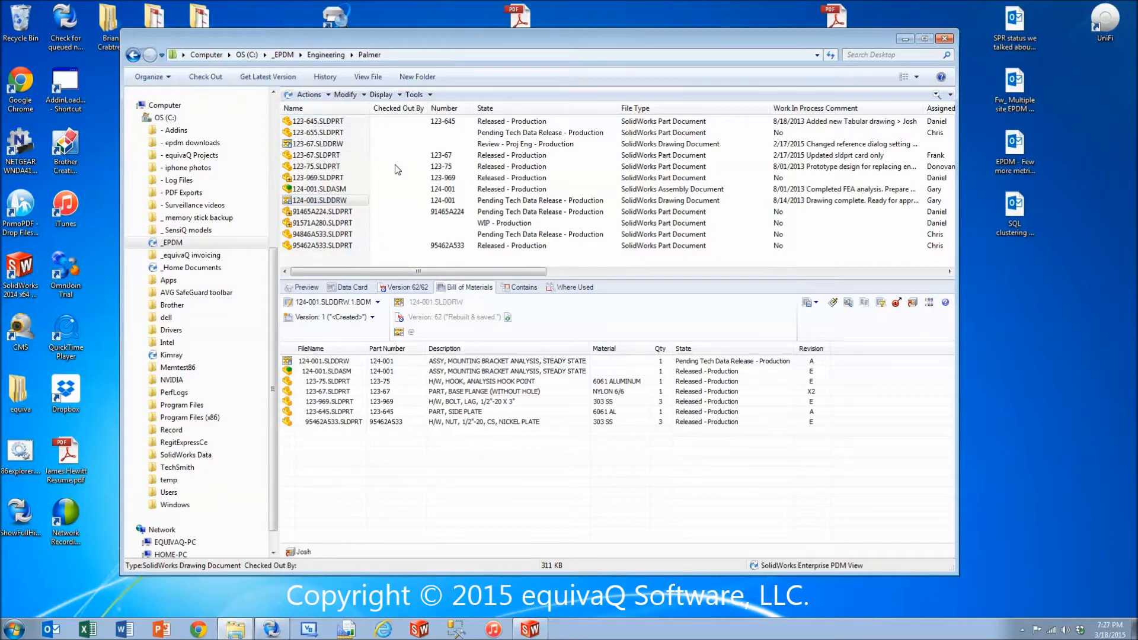
{"action": "left_click", "coordinate": [382, 96]}
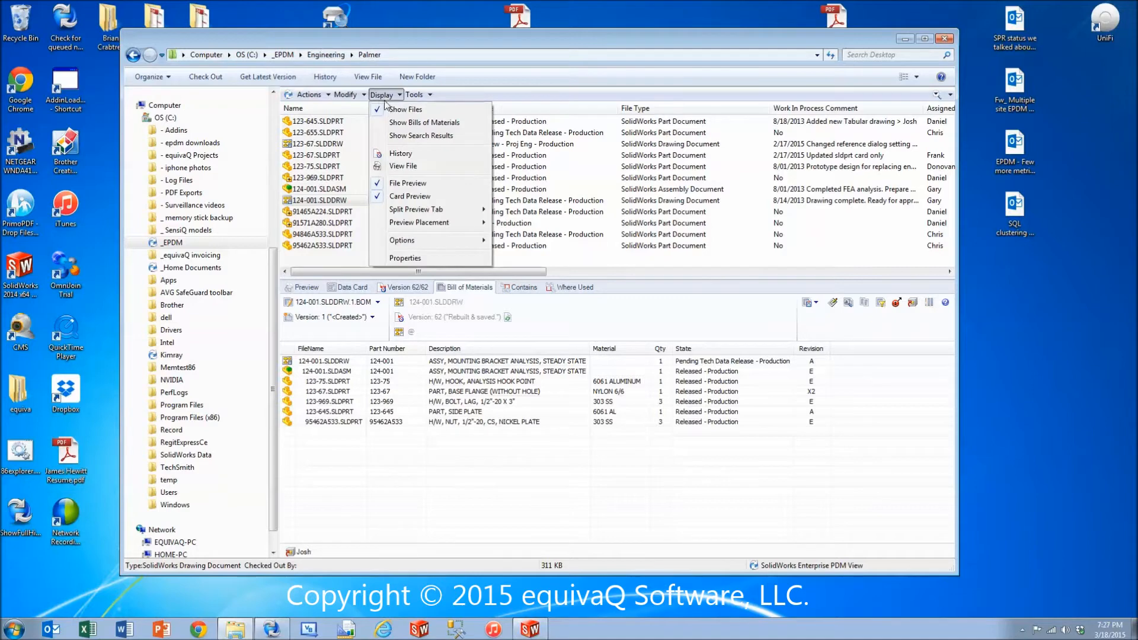
{"action": "left_click", "coordinate": [425, 123]}
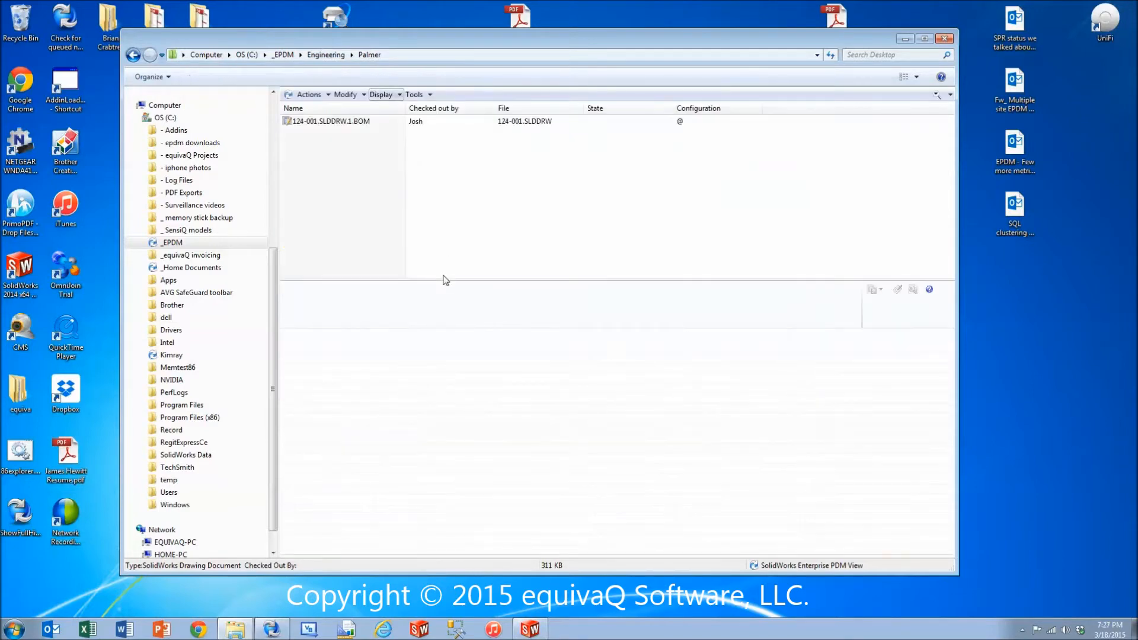
{"action": "left_click", "coordinate": [347, 121]}
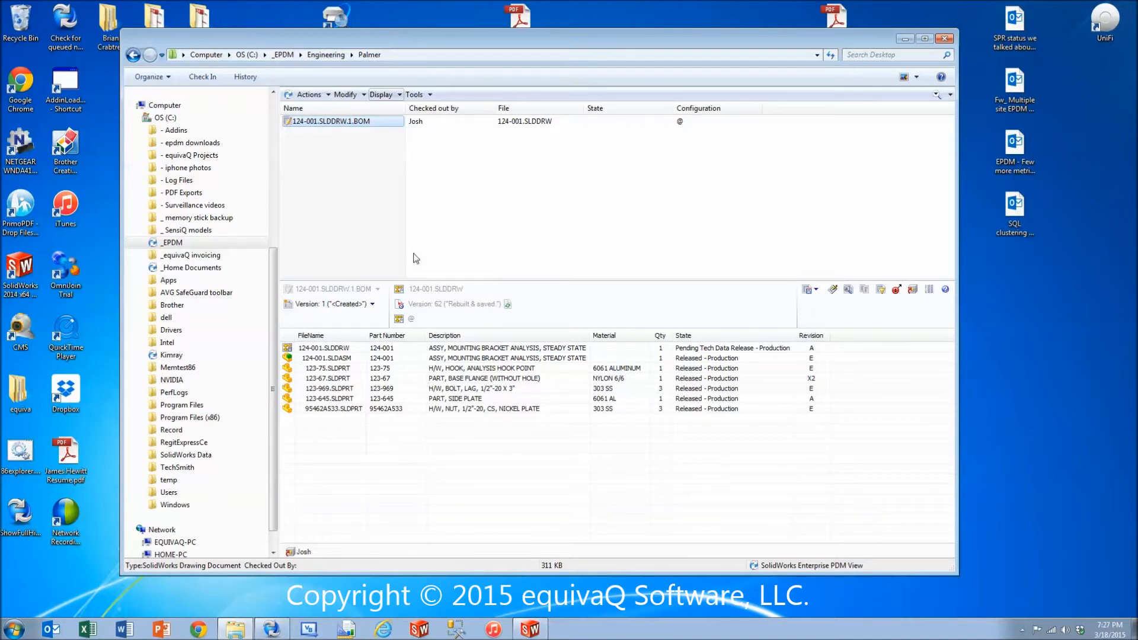
Check in 124-001.SLDDRW.1.BOM with the comment "Created Named BOM".
{"action": "right_click", "coordinate": [342, 124]}
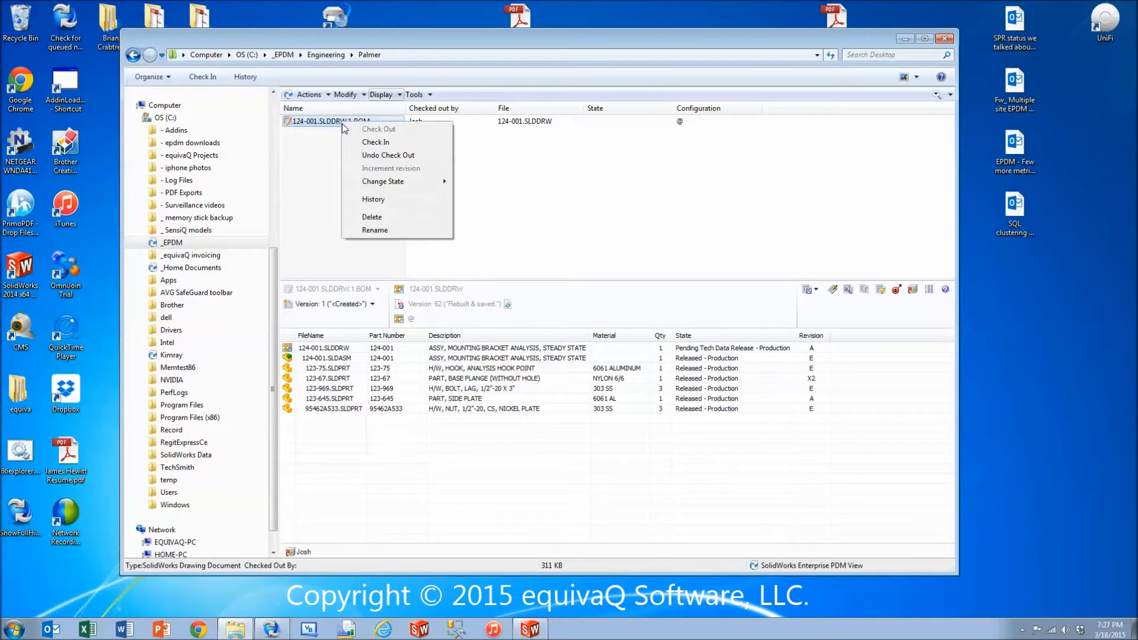
{"action": "left_click", "coordinate": [406, 144]}
{"action": "left_click", "coordinate": [559, 297]}
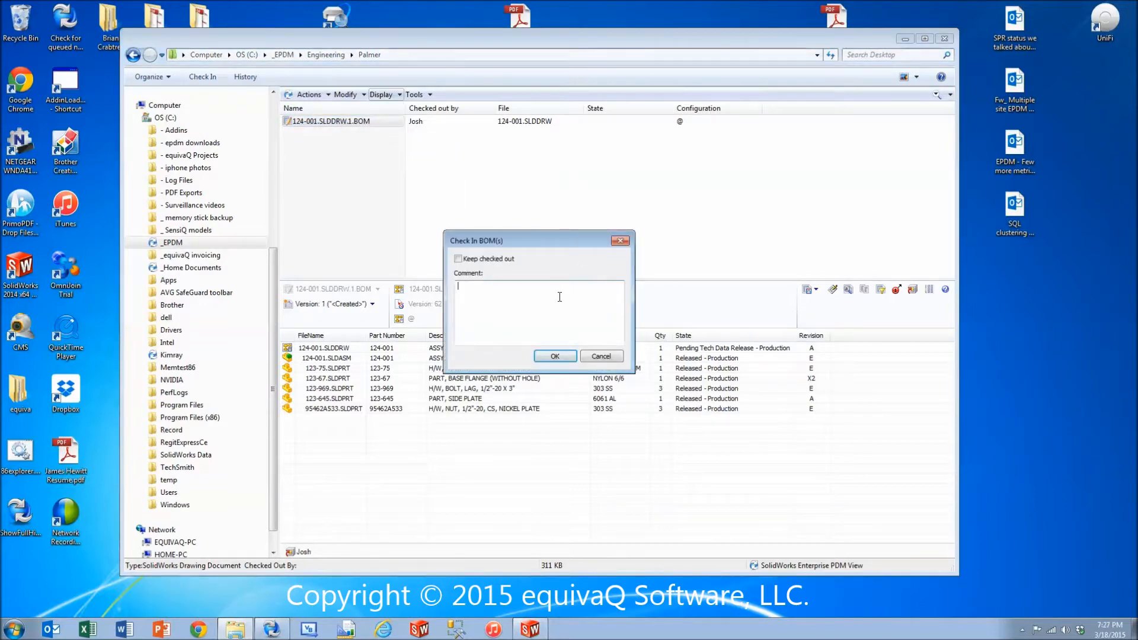
{"action": "type", "text": "Created Named BOM"}
{"action": "left_click", "coordinate": [555, 356]}
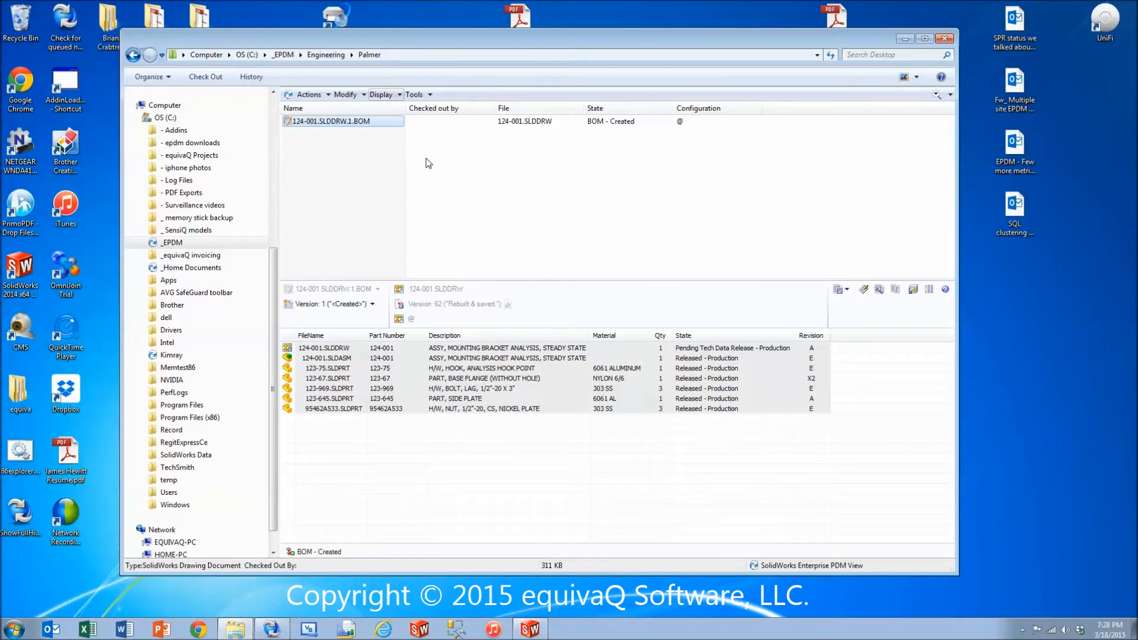
Change the named BOM's state with Route BOM to Supply Management, commenting "Created & ready for long lead item purchase".
{"action": "right_click", "coordinate": [349, 122]}
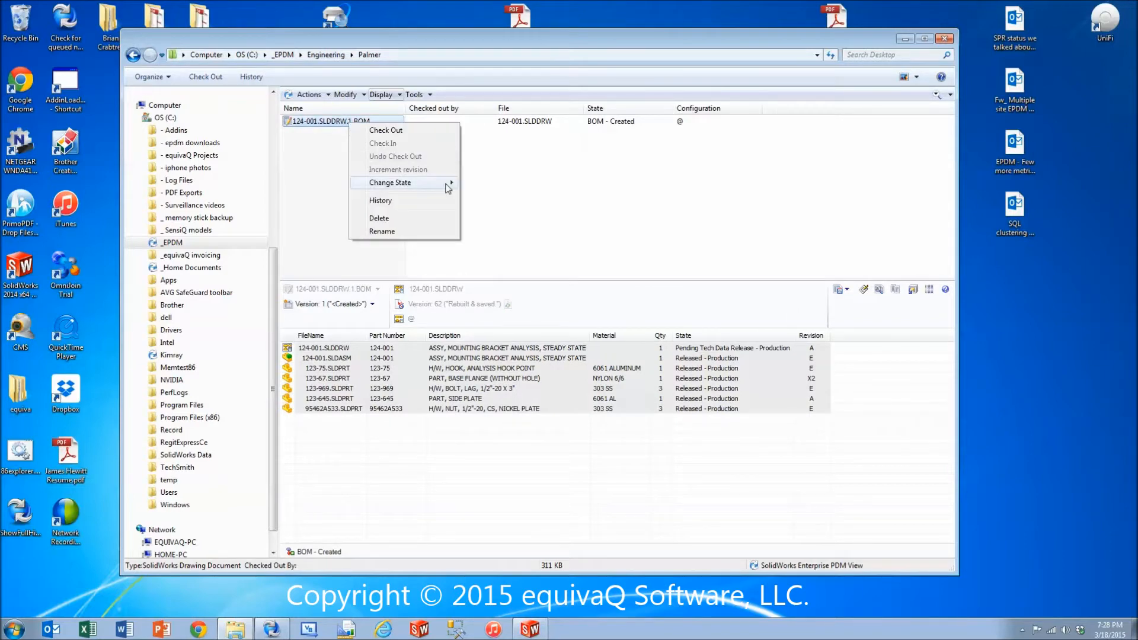
{"action": "mouse_move", "coordinate": [448, 188]}
{"action": "left_click", "coordinate": [492, 189]}
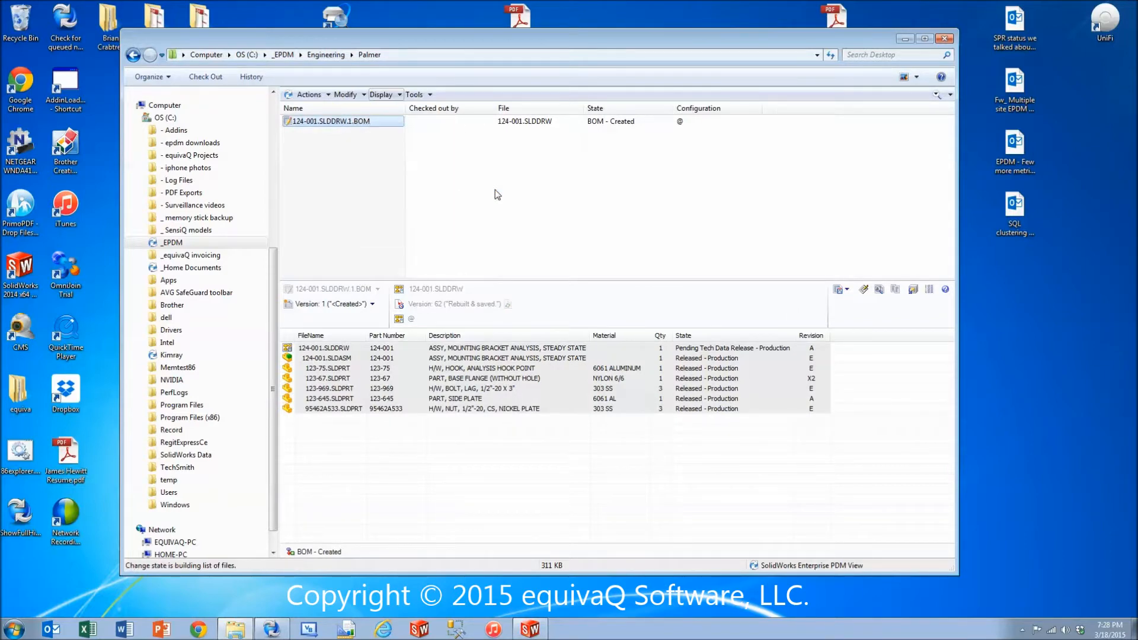
{"action": "type", "text": "Cre"}
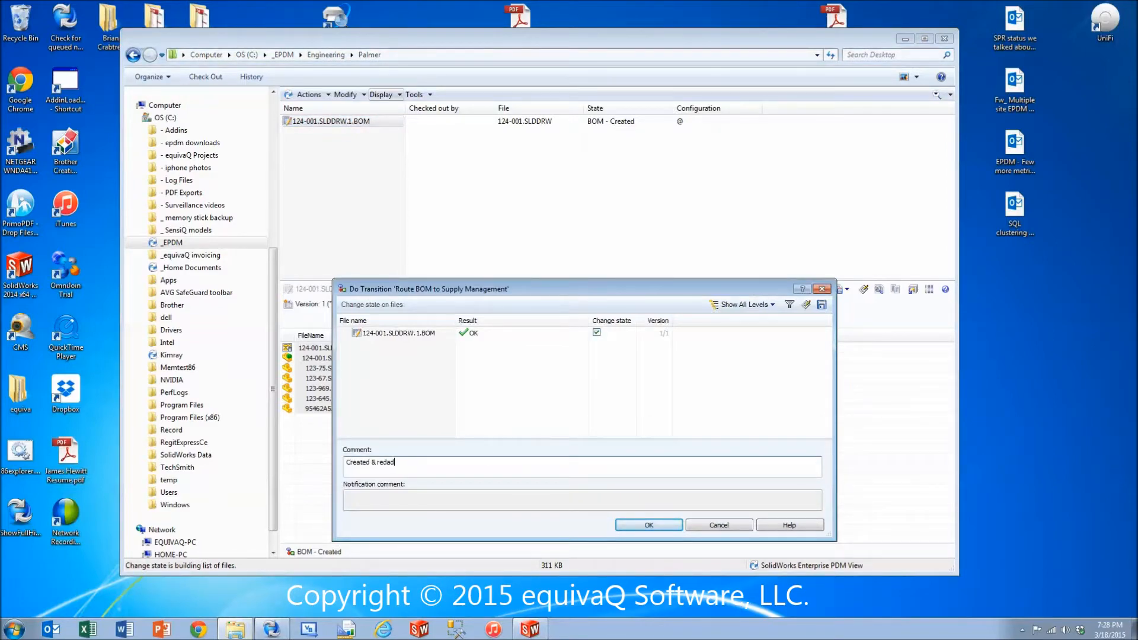
{"action": "type", "text": "ated & ready for long lead"}
{"action": "left_click_drag", "start_coordinate": [589, 289], "coordinate": [588, 179]}
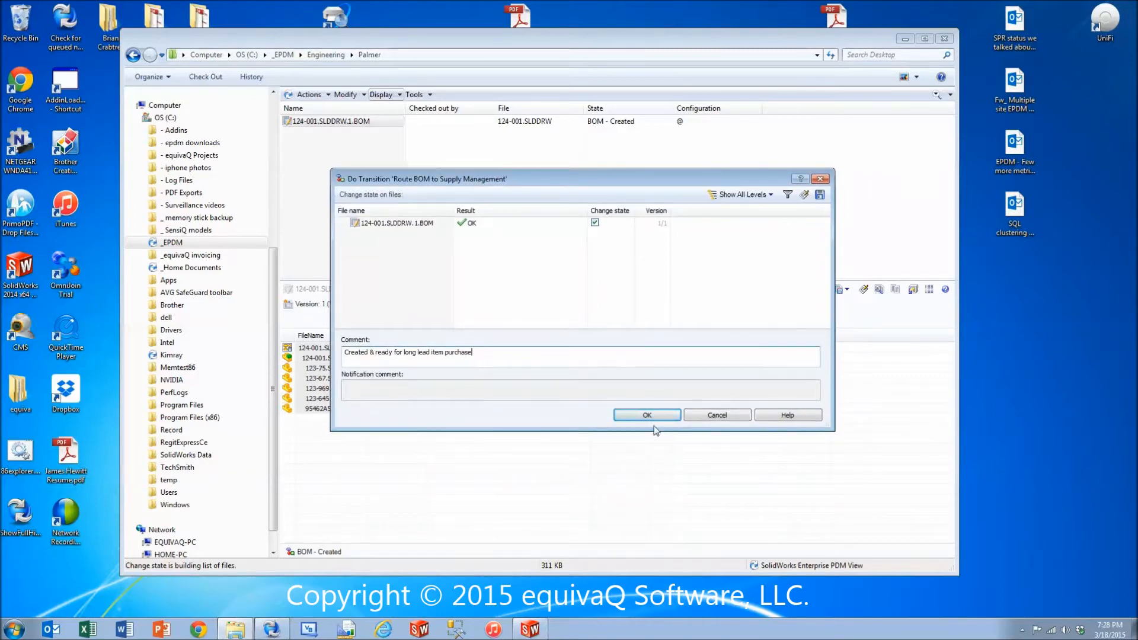
{"action": "key", "text": "Return"}
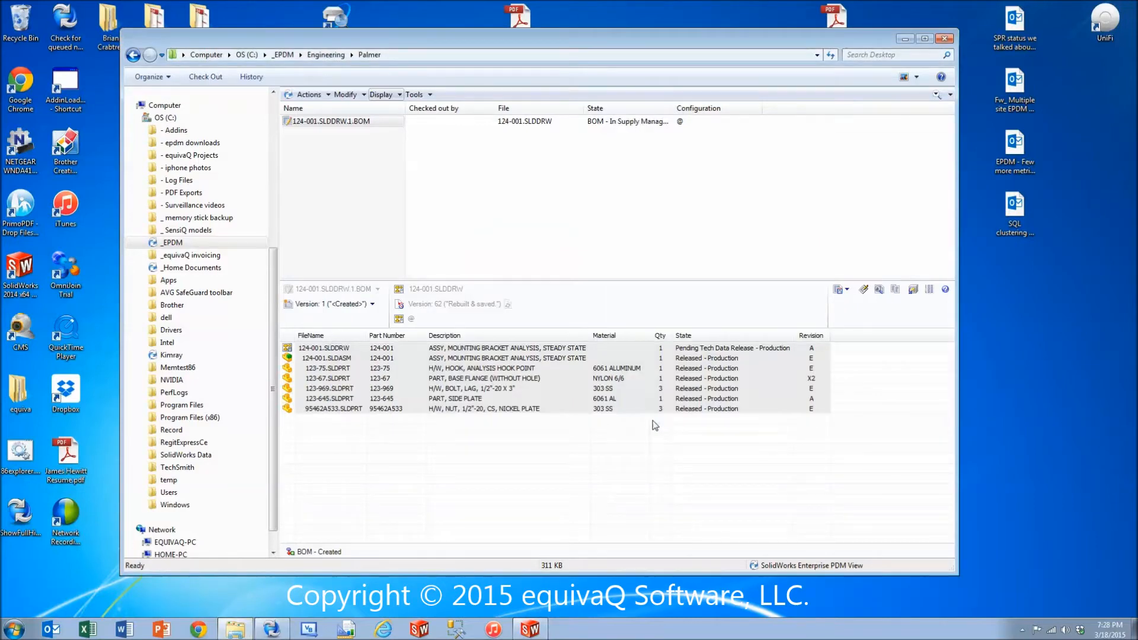
Widen the State column and examine which actions the current login has for 124-001.SLDDRW.1.BOM.
{"action": "left_click_drag", "start_coordinate": [674, 111], "coordinate": [699, 112]}
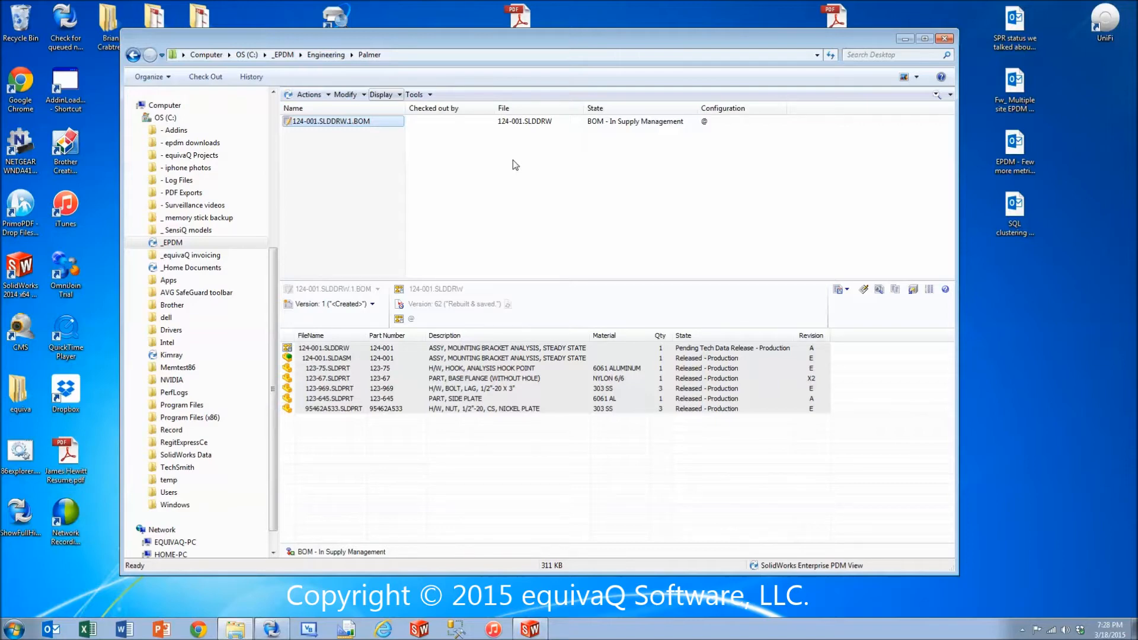
{"action": "right_click", "coordinate": [335, 123]}
{"action": "mouse_move", "coordinate": [402, 179]}
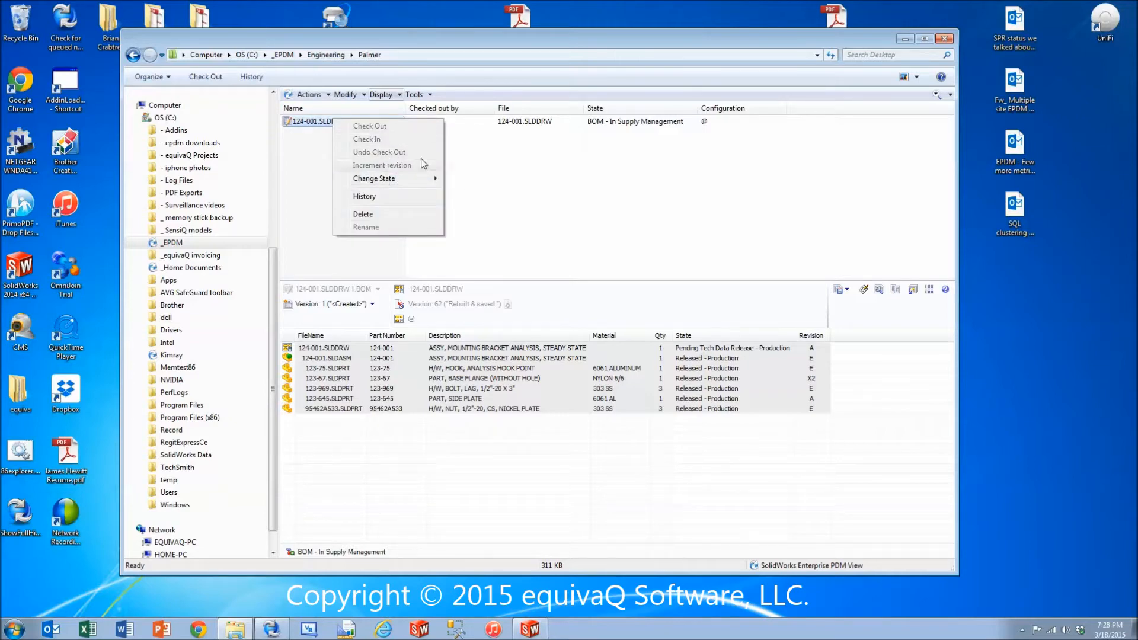
{"action": "left_click", "coordinate": [560, 211]}
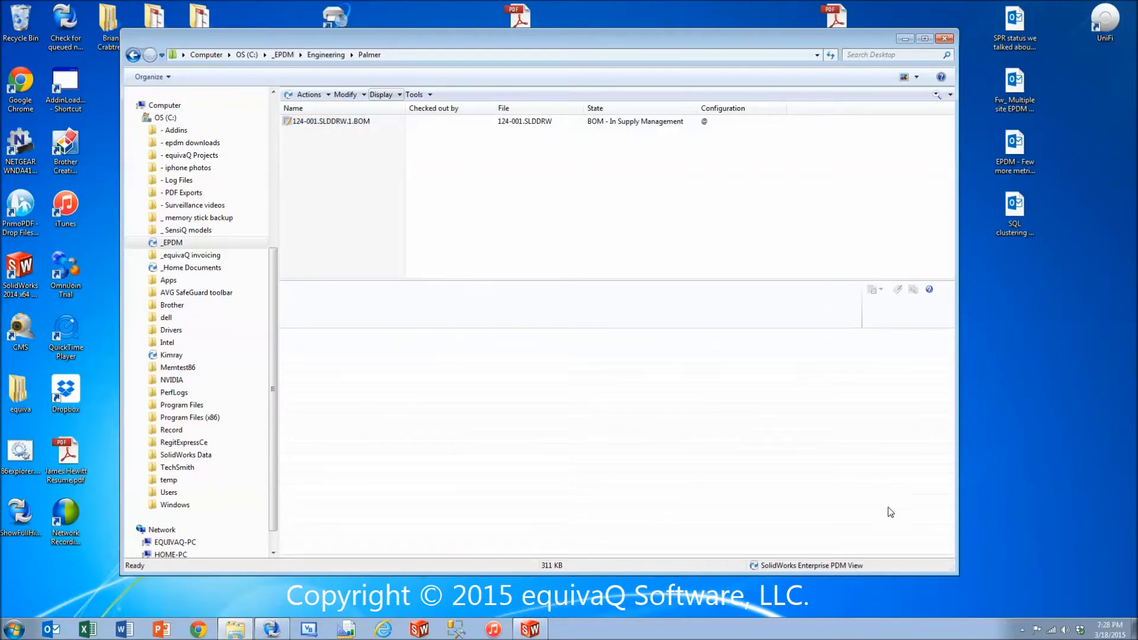
Log off the vault and log back in to _EPDM with the other user's name.
{"action": "left_click", "coordinate": [1022, 631]}
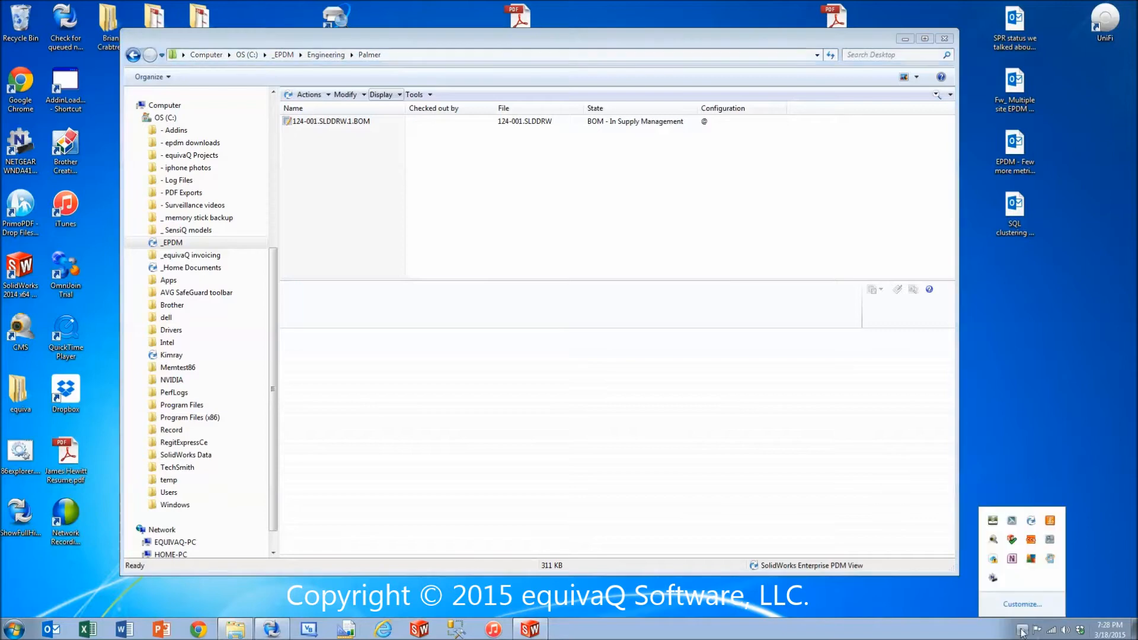
{"action": "right_click", "coordinate": [1031, 522]}
{"action": "mouse_move", "coordinate": [1052, 442]}
{"action": "left_click", "coordinate": [988, 440]}
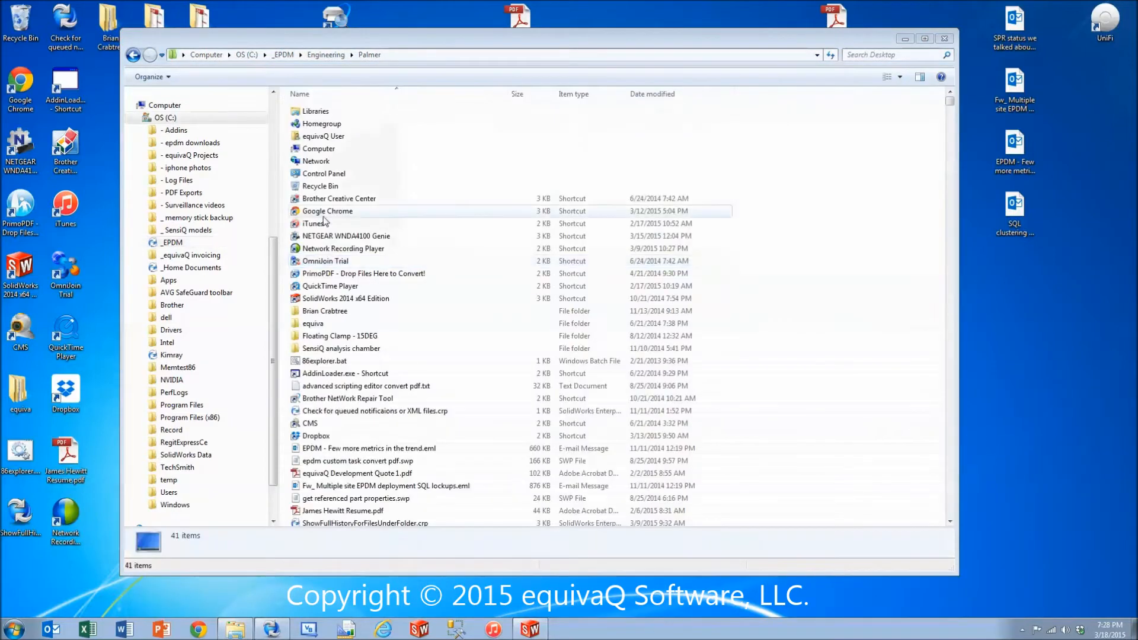
{"action": "type", "text": "Gary"}
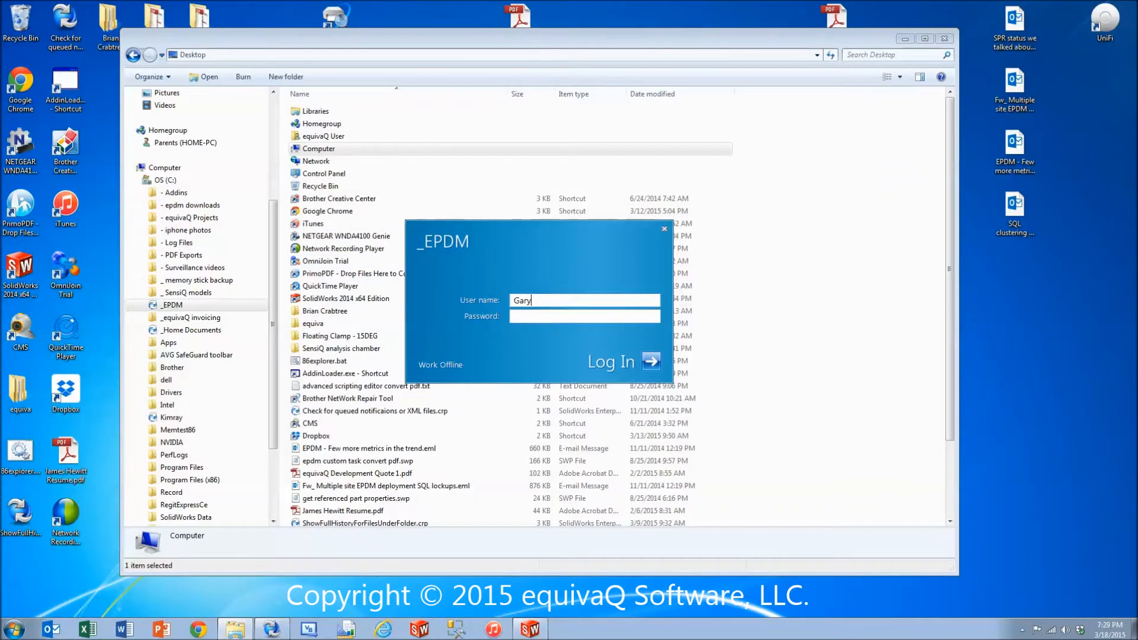
{"action": "key", "text": "Return"}
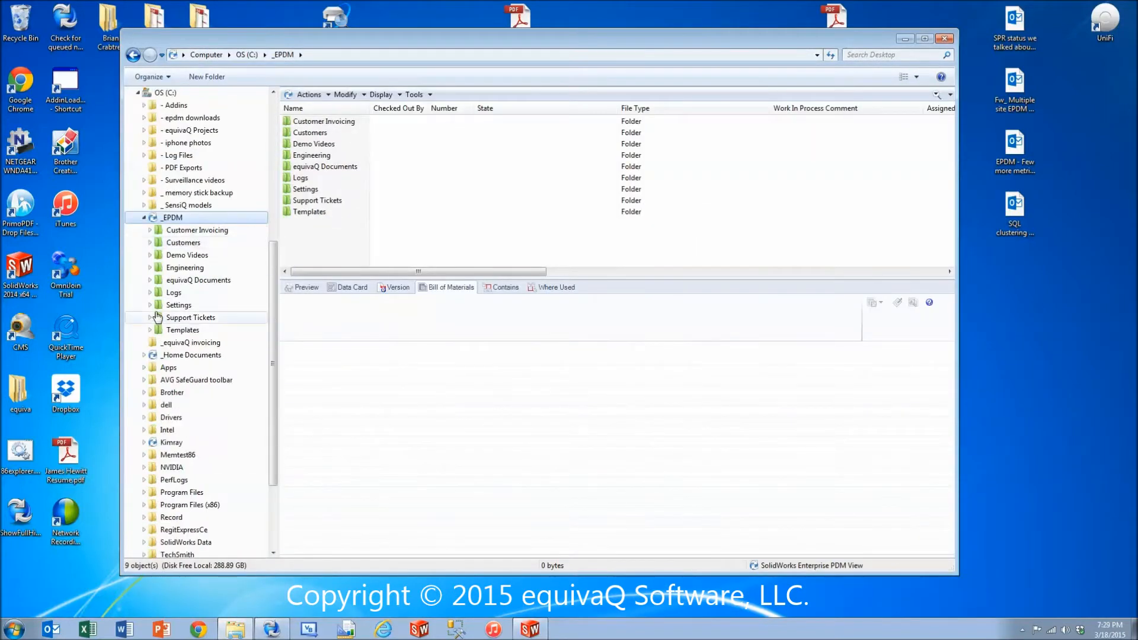
Show the bills of materials in the Engineering\Palmer folder and check out 124-001.SLDDRW.1.BOM.
{"action": "left_click", "coordinate": [150, 268]}
{"action": "left_click", "coordinate": [183, 292]}
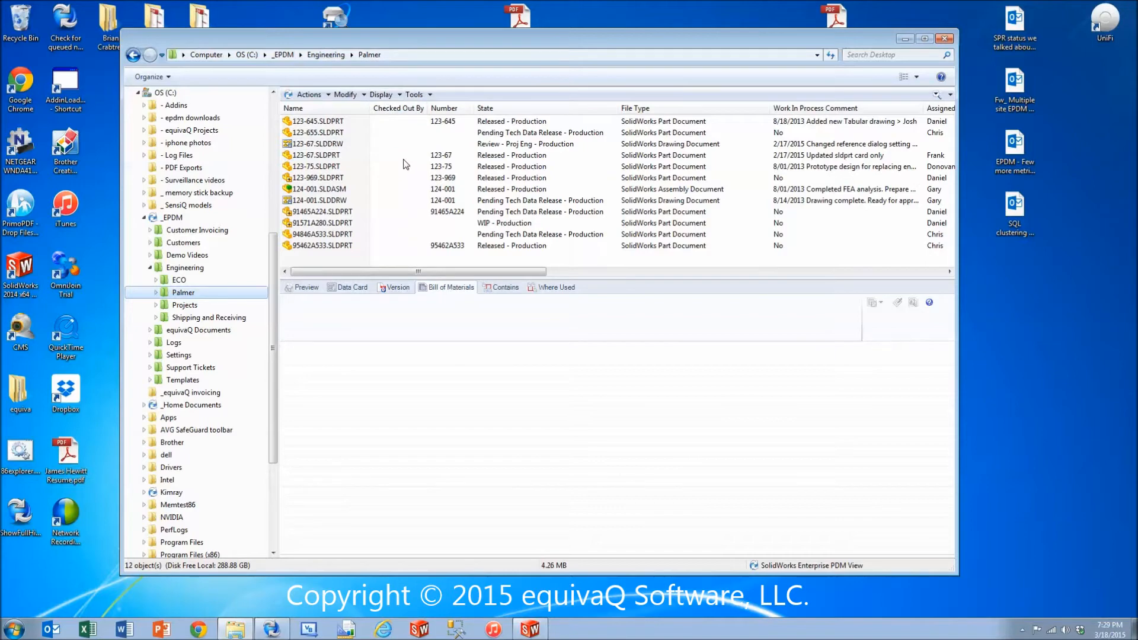
{"action": "left_click", "coordinate": [382, 95]}
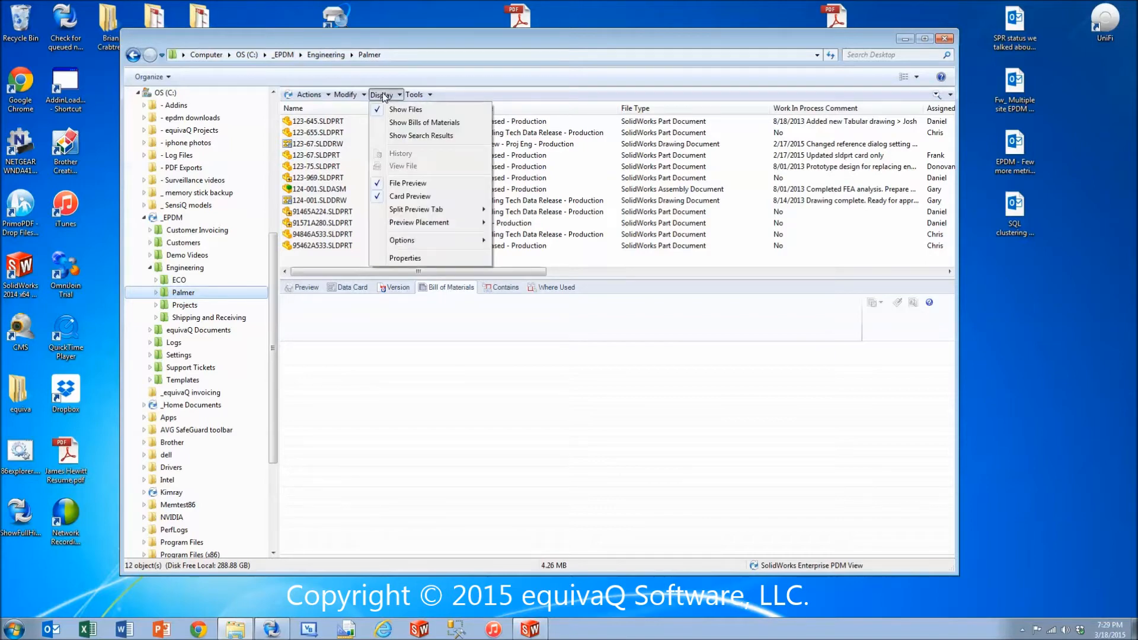
{"action": "left_click", "coordinate": [417, 123]}
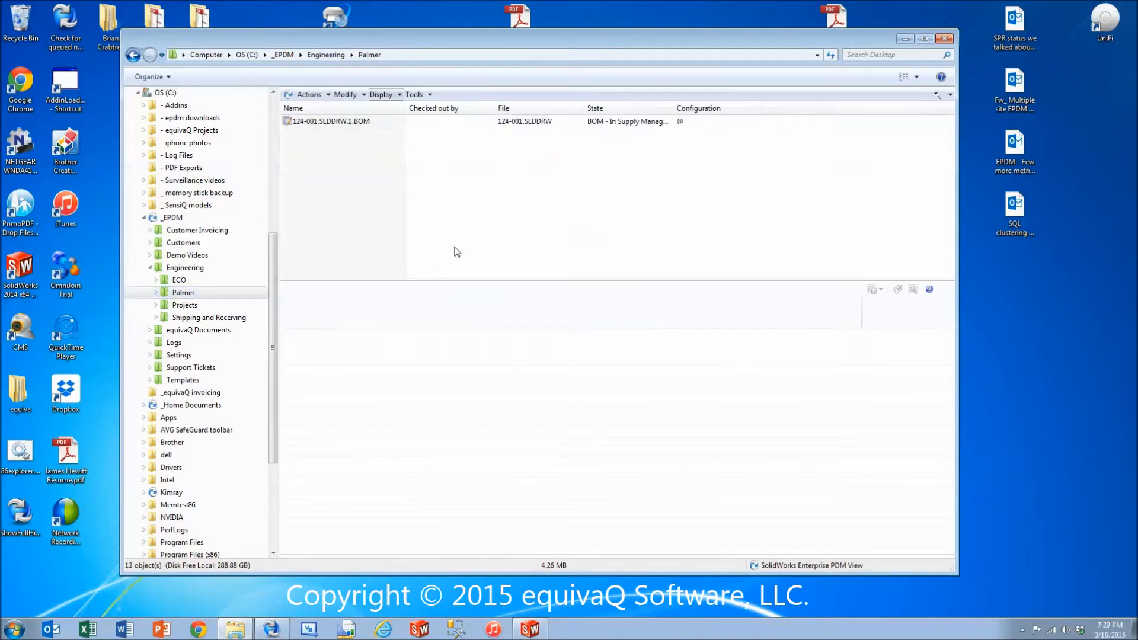
{"action": "left_click", "coordinate": [358, 122]}
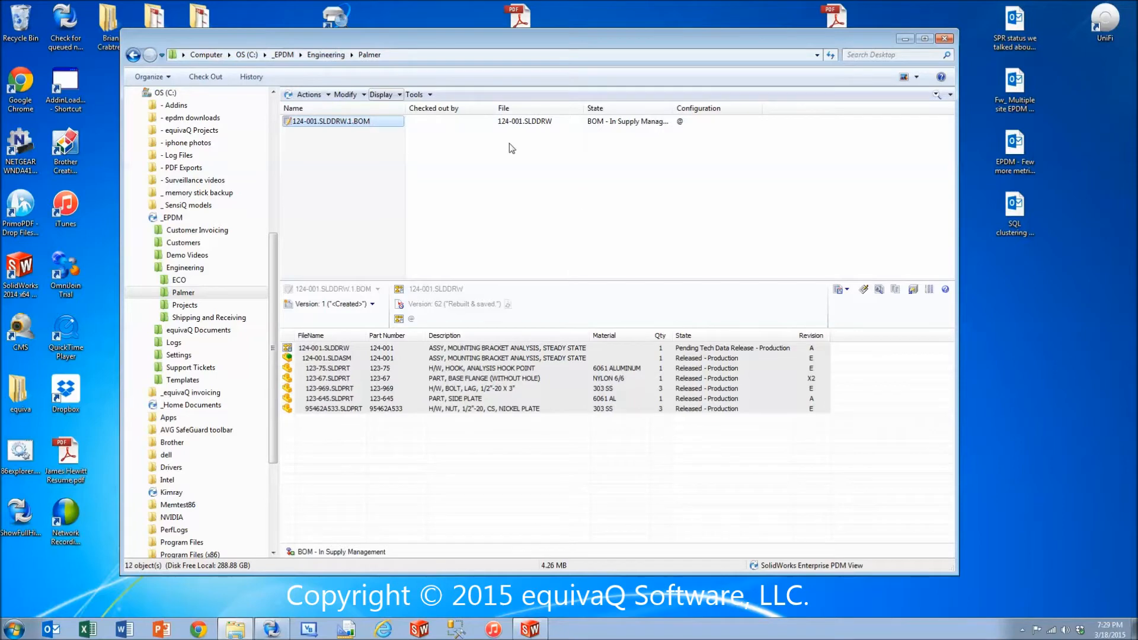
{"action": "right_click", "coordinate": [333, 122]}
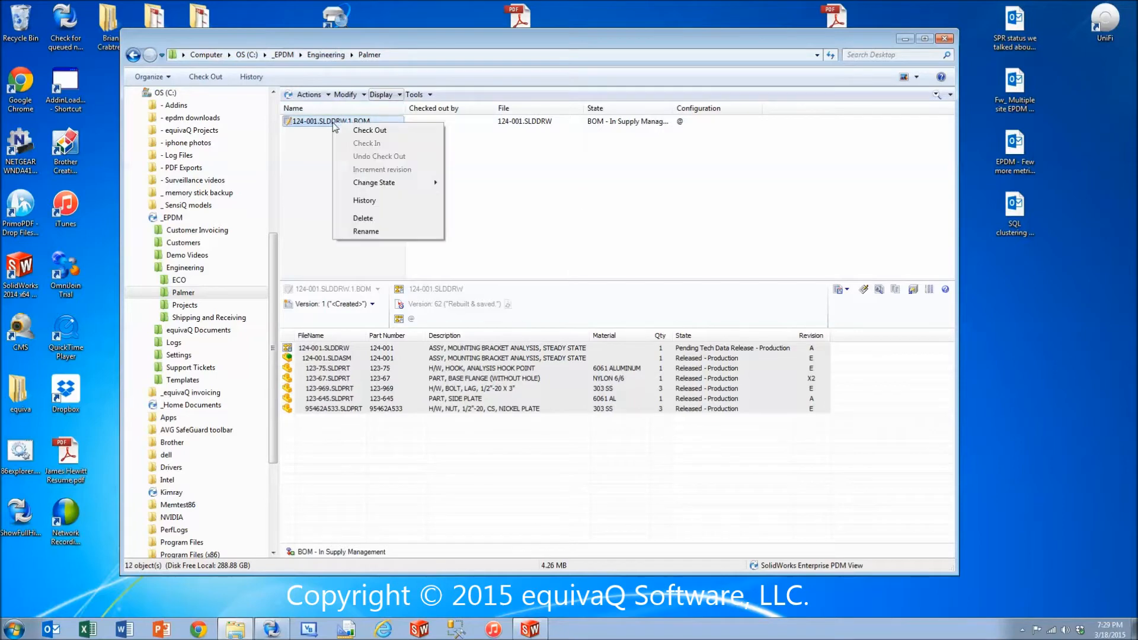
{"action": "left_click", "coordinate": [379, 131]}
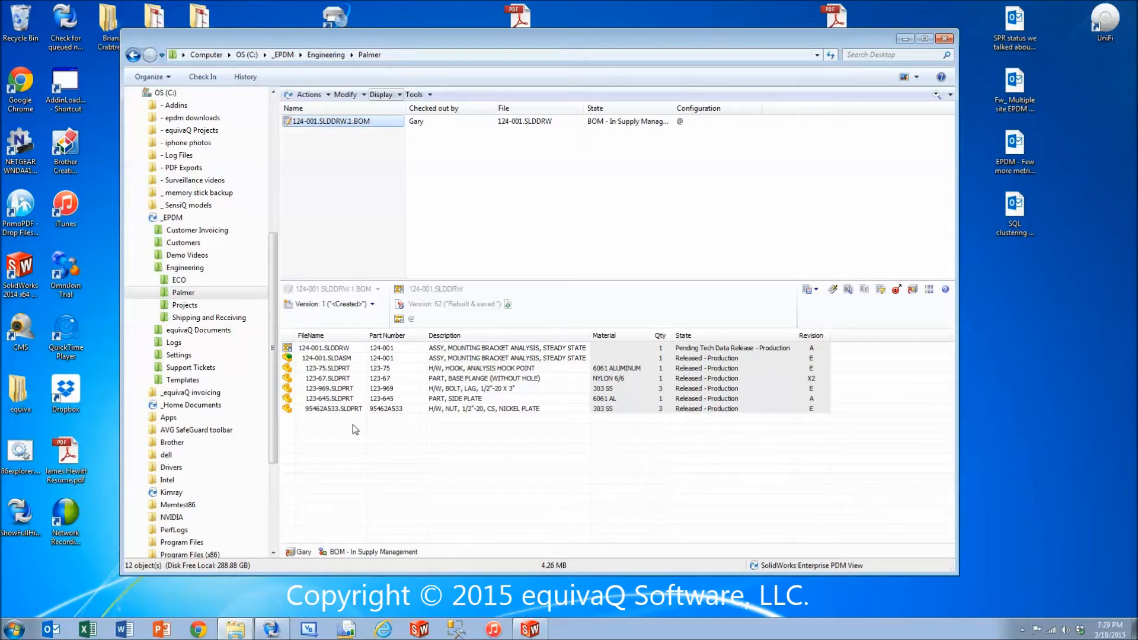
Insert a row below 95462A533.SLDPRT in the named BOM and give it part number 1372603.
{"action": "right_click", "coordinate": [288, 409]}
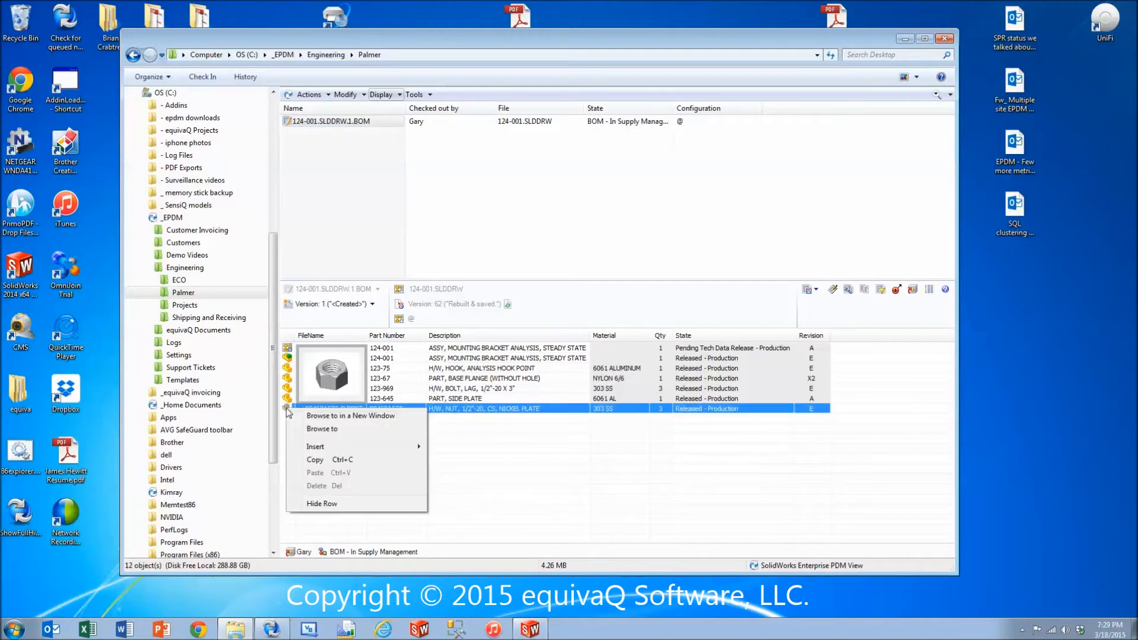
{"action": "mouse_move", "coordinate": [330, 447]}
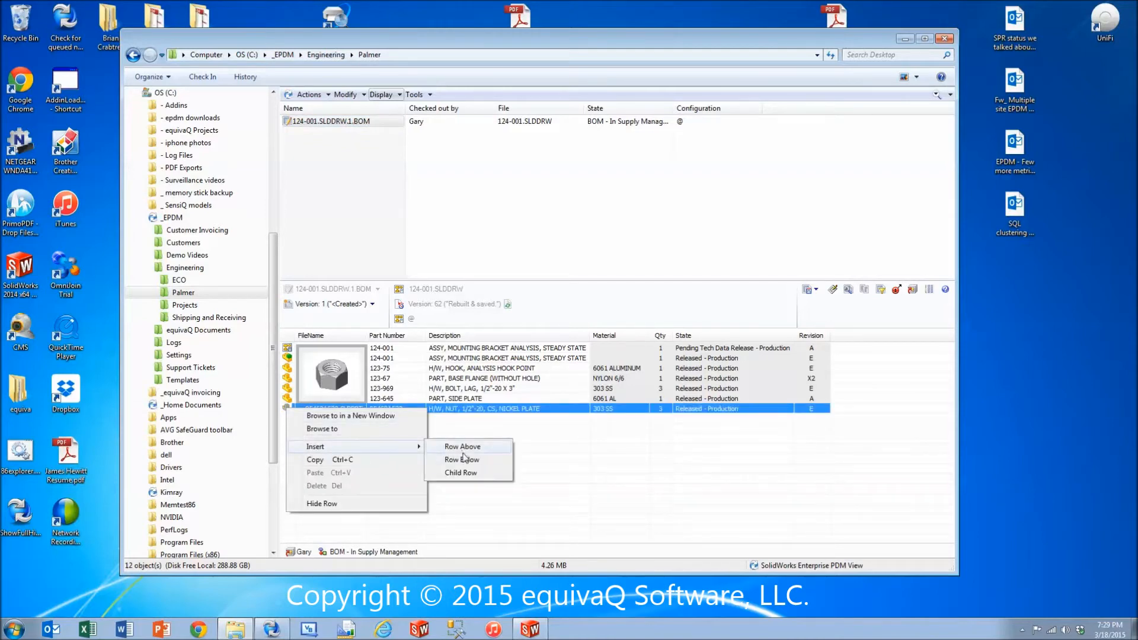
{"action": "left_click", "coordinate": [462, 459]}
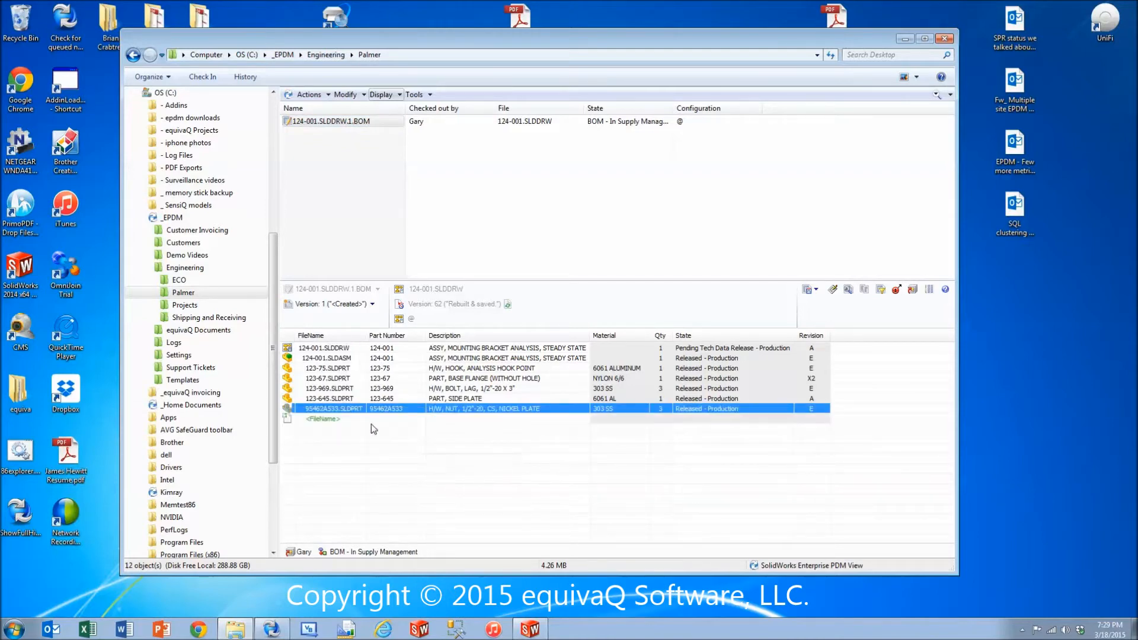
{"action": "left_click", "coordinate": [393, 418]}
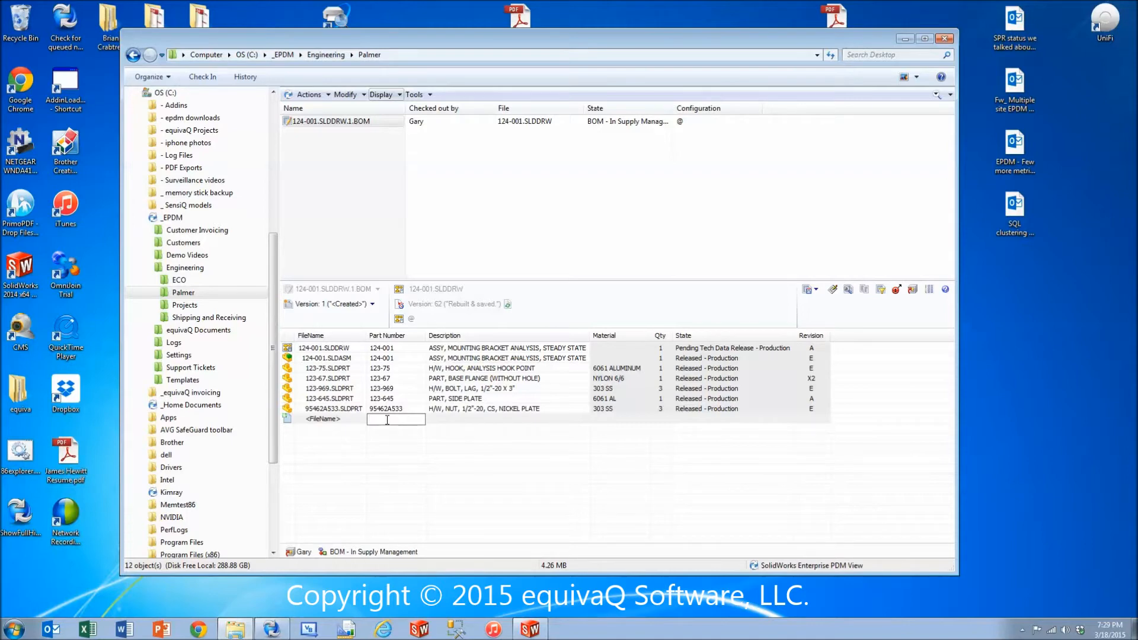
{"action": "type", "text": "1372603"}
{"action": "key", "text": "Tab"}
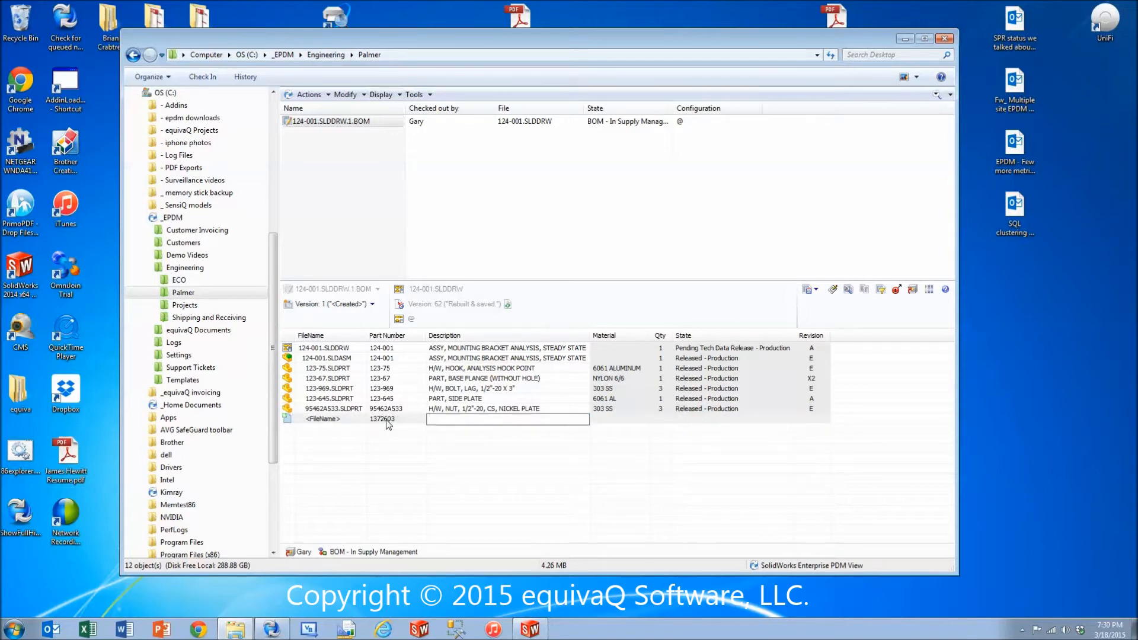
Fill in the new row's description as "MISC, LOC-TITE" and its quantity as AR.
{"action": "type", "text": "MISC, LOC-TITE"}
{"action": "key", "text": "Tab"}
{"action": "key", "text": "Tab"}
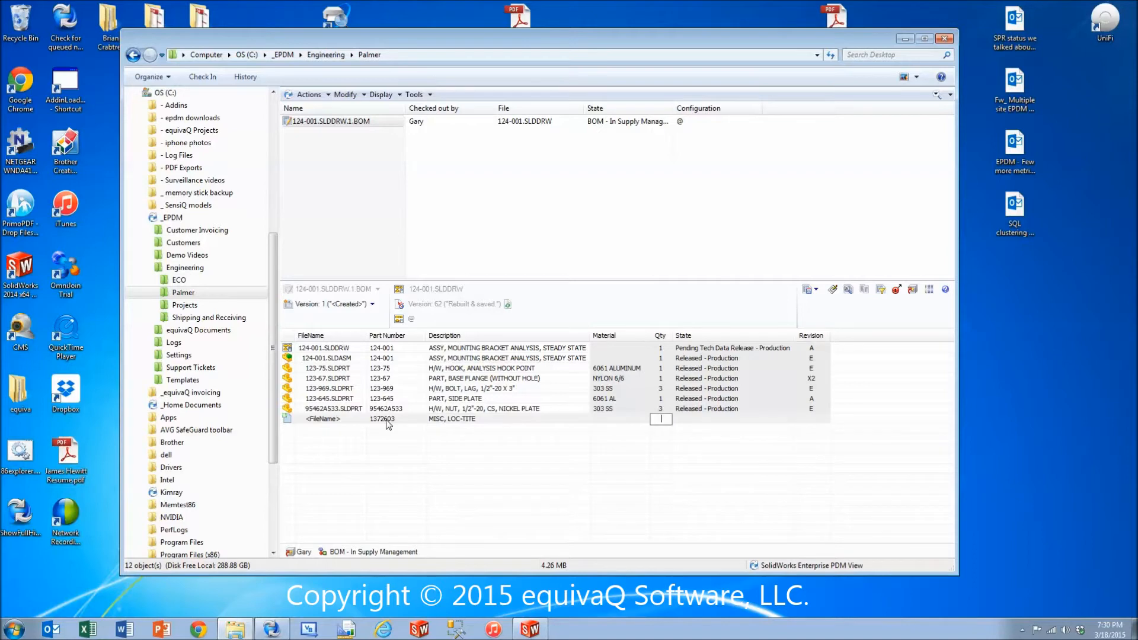
{"action": "type", "text": "AR"}
{"action": "key", "text": "Tab"}
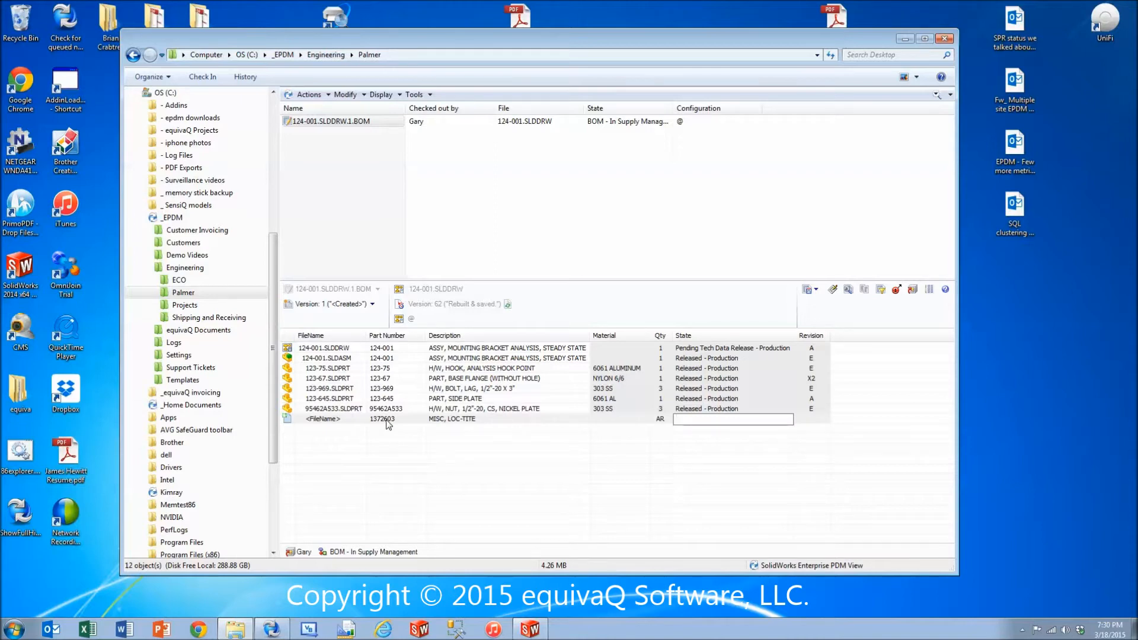
Insert a BOM column for the UOM variable between Qty and State.
{"action": "right_click", "coordinate": [668, 337]}
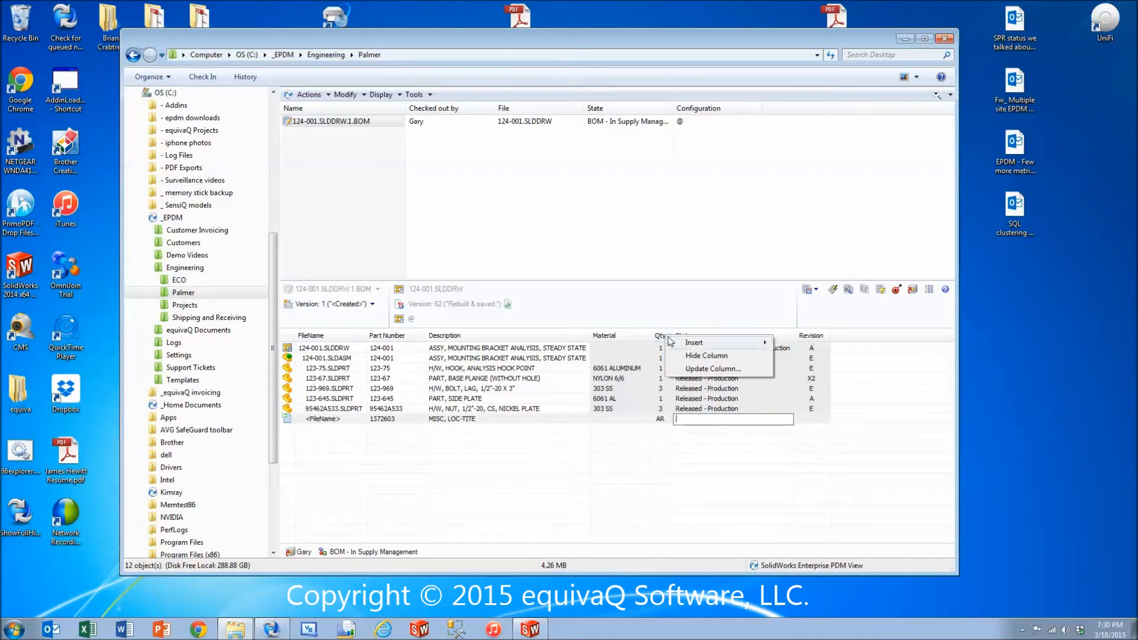
{"action": "mouse_move", "coordinate": [701, 343]}
{"action": "left_click", "coordinate": [804, 346]}
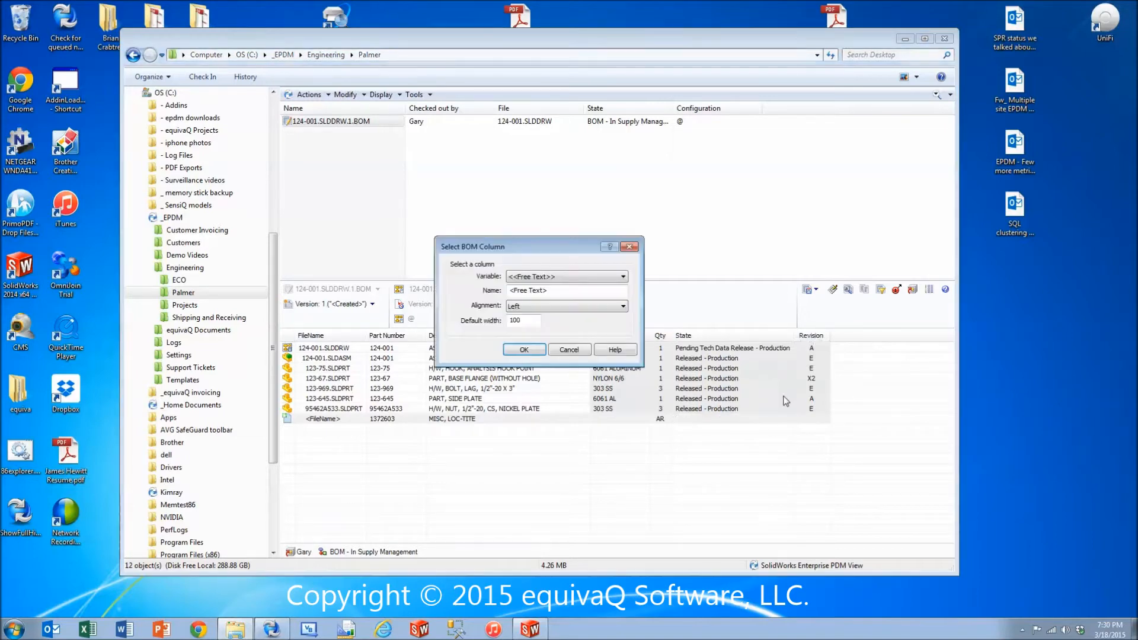
{"action": "left_click", "coordinate": [573, 277]}
{"action": "left_click_drag", "start_coordinate": [626, 309], "coordinate": [634, 506]}
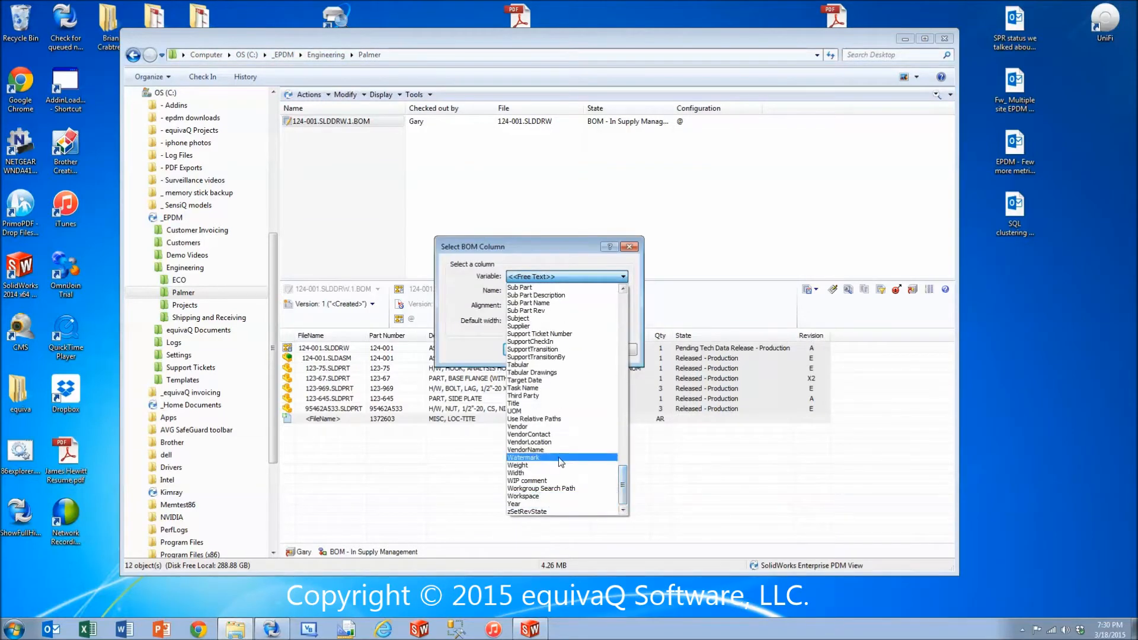
{"action": "left_click", "coordinate": [560, 413]}
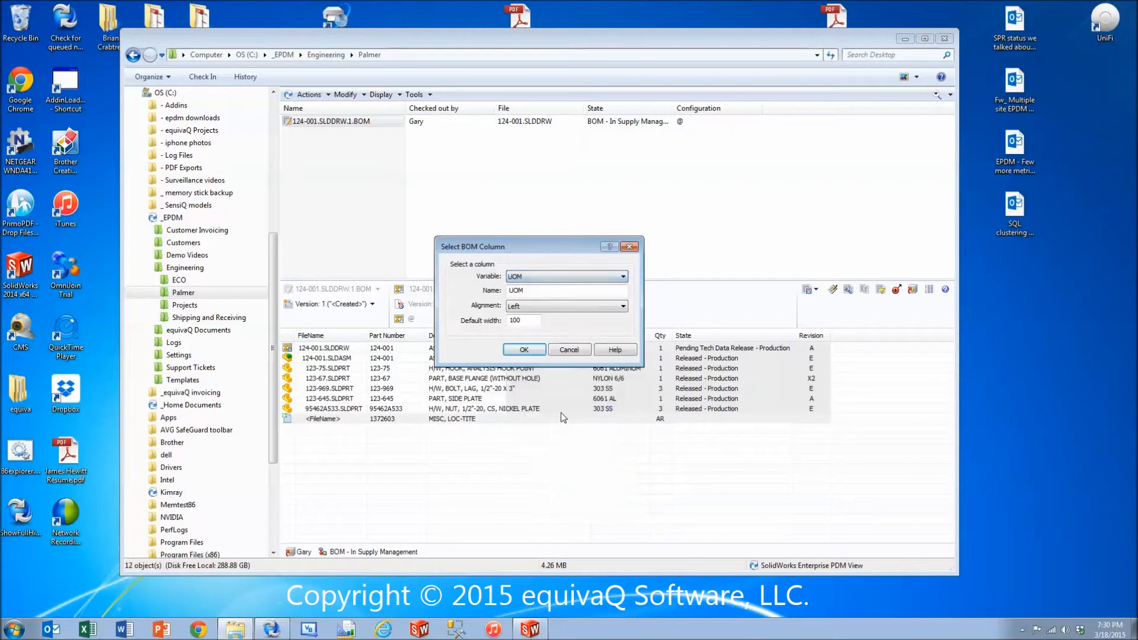
{"action": "left_click", "coordinate": [524, 349]}
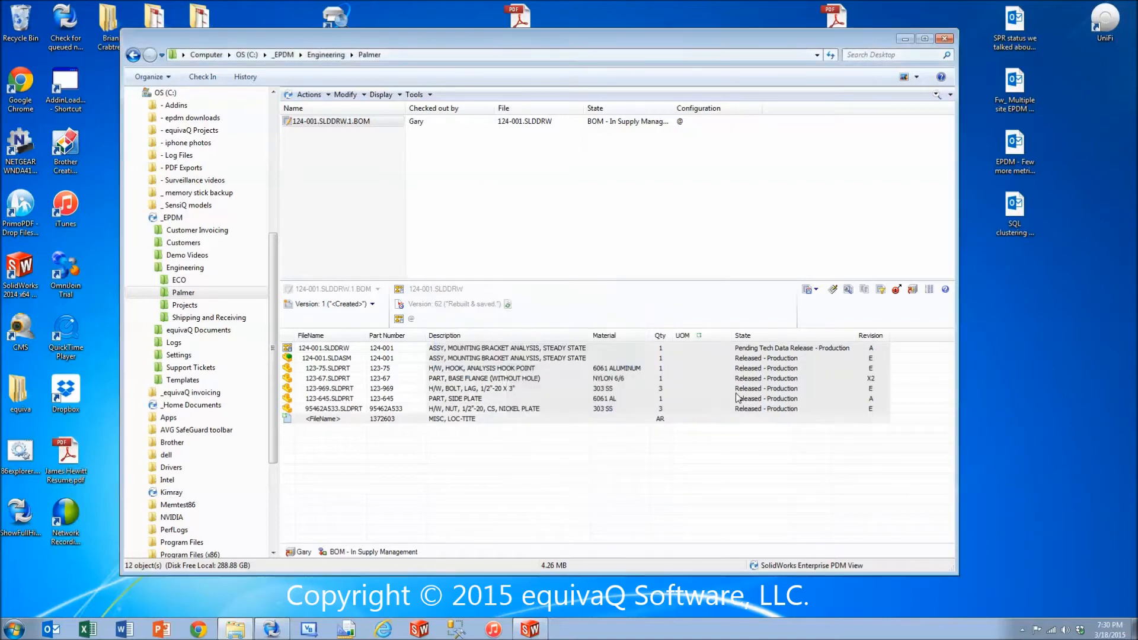
Set the unit of measure of the MISC, LOC-TITE row to OZ.
{"action": "left_click", "coordinate": [686, 417]}
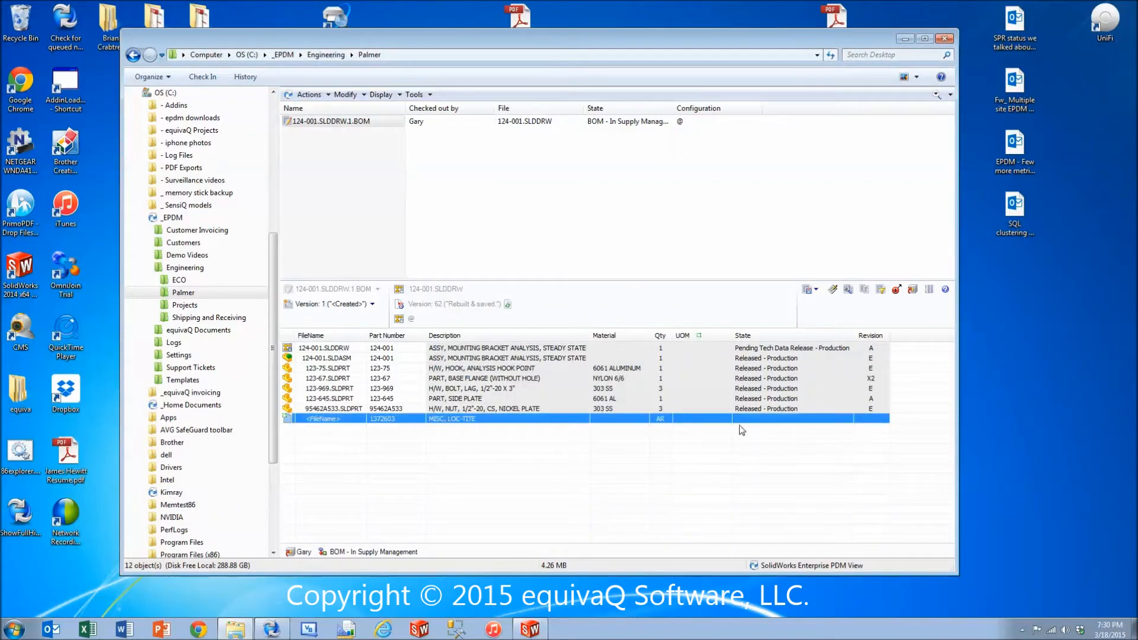
{"action": "left_click", "coordinate": [391, 421]}
{"action": "key", "text": "Tab"}
{"action": "key", "text": "Tab"}
{"action": "key", "text": "Tab"}
{"action": "key", "text": "Tab"}
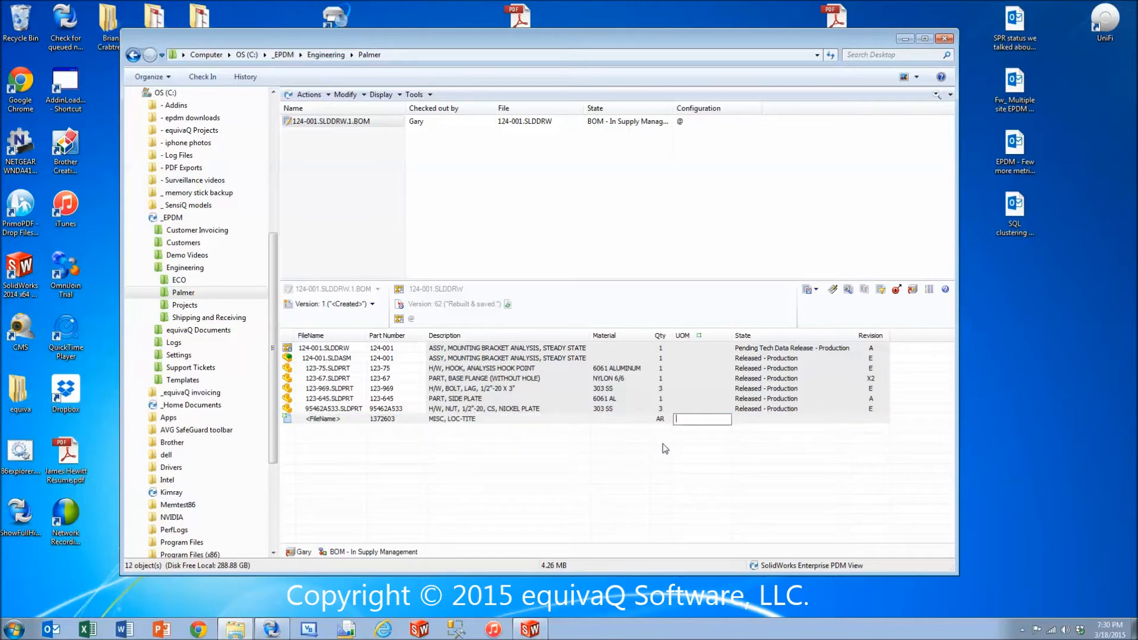
{"action": "type", "text": "OZ"}
{"action": "left_click", "coordinate": [727, 428]}
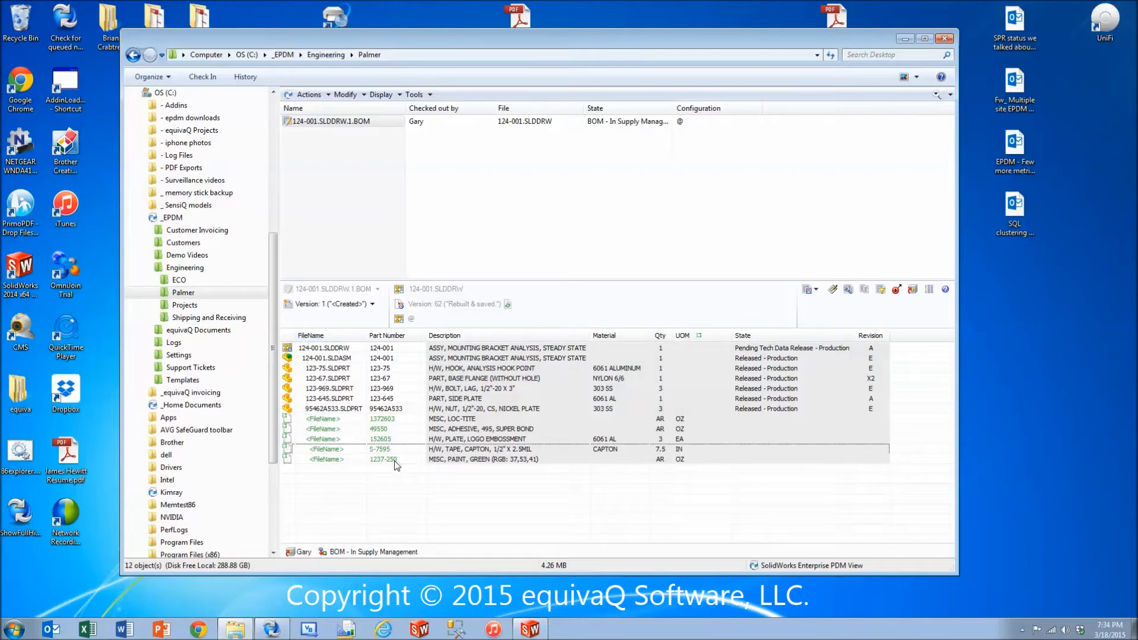
Add position numbers starting at 10 in increments of 10, and rename their column "ITEM NO.", narrowing it slightly.
{"action": "left_click", "coordinate": [896, 290]}
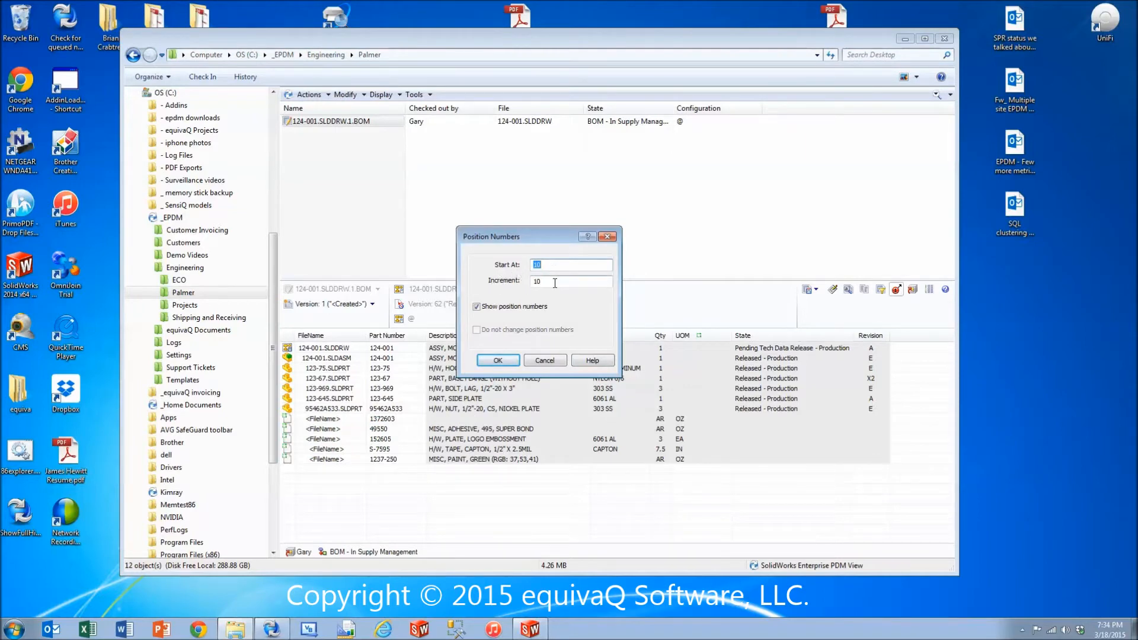
{"action": "left_click", "coordinate": [499, 361]}
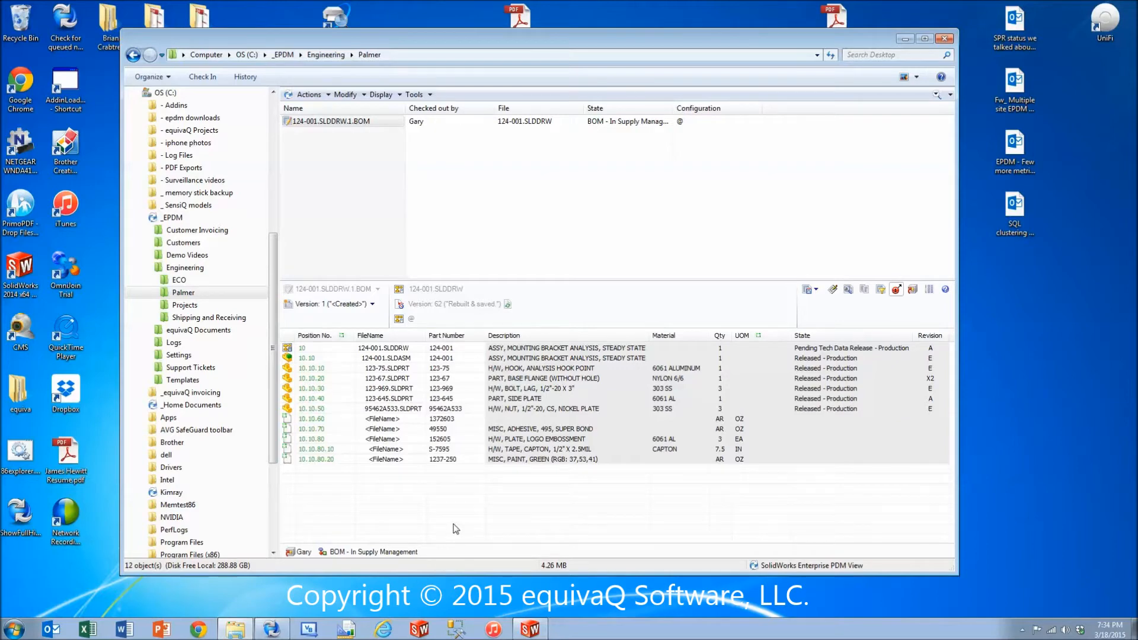
{"action": "right_click", "coordinate": [322, 340]}
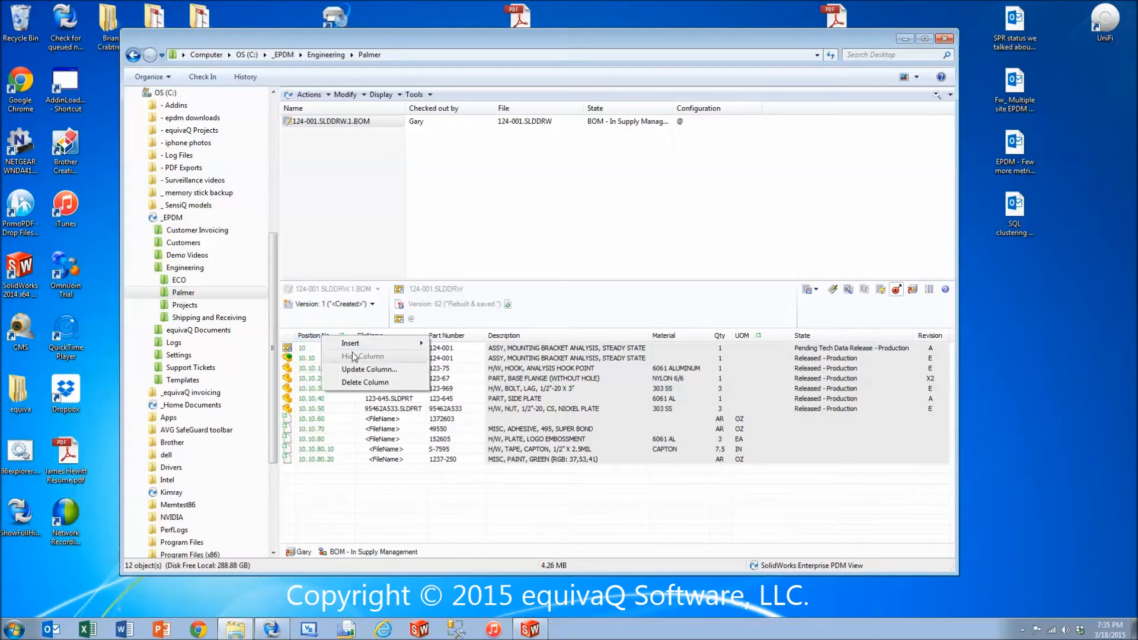
{"action": "left_click", "coordinate": [361, 369]}
{"action": "left_click_drag", "start_coordinate": [544, 291], "coordinate": [449, 290]}
{"action": "type", "text": "IOTE"}
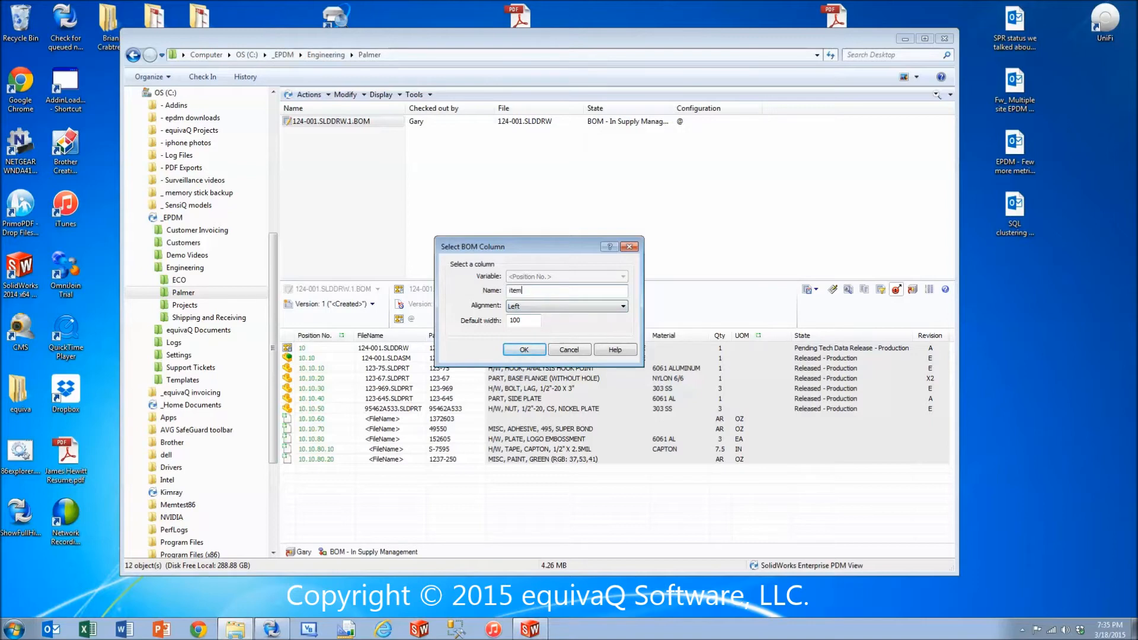
{"action": "key", "text": "BackSpace"}
{"action": "key", "text": "BackSpace"}
{"action": "key", "text": "BackSpace"}
{"action": "type", "text": "TEM NO."}
{"action": "left_click", "coordinate": [524, 349]}
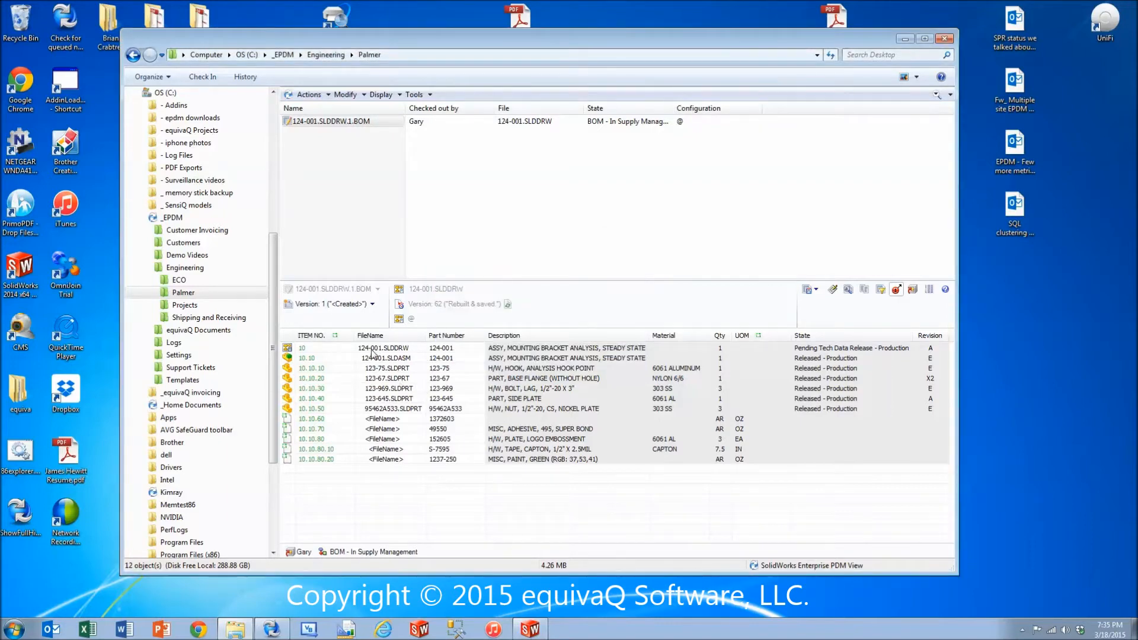
{"action": "left_click_drag", "start_coordinate": [355, 338], "coordinate": [342, 338]}
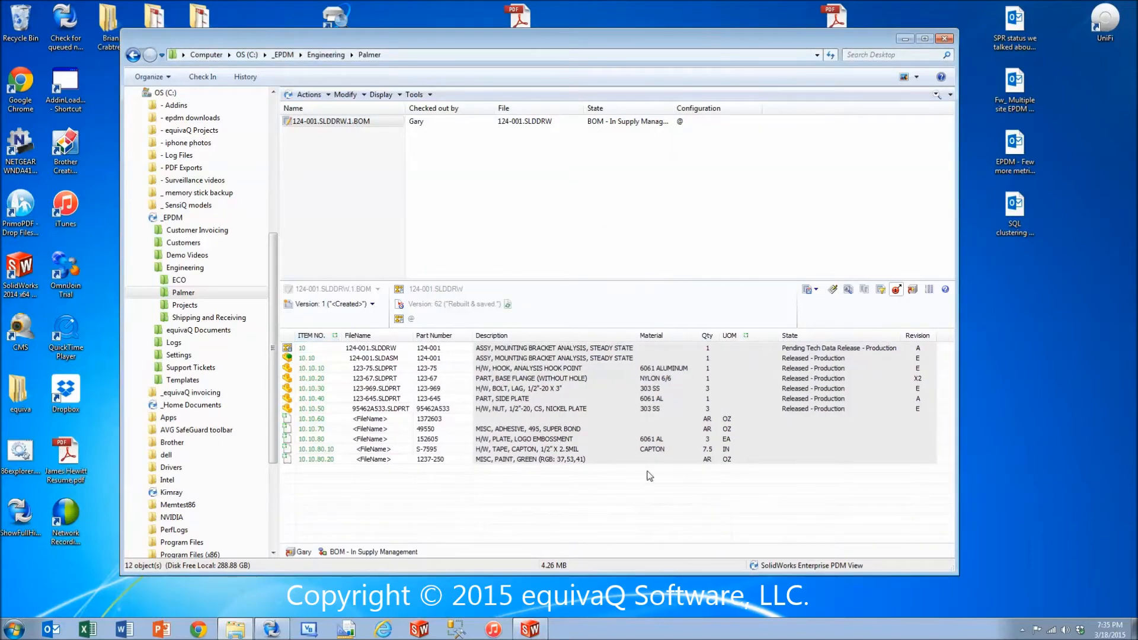
Save the BOM and check it in with the comment "Added UOM column, item numbers, & as-required line items for manufacturing".
{"action": "left_click", "coordinate": [816, 291]}
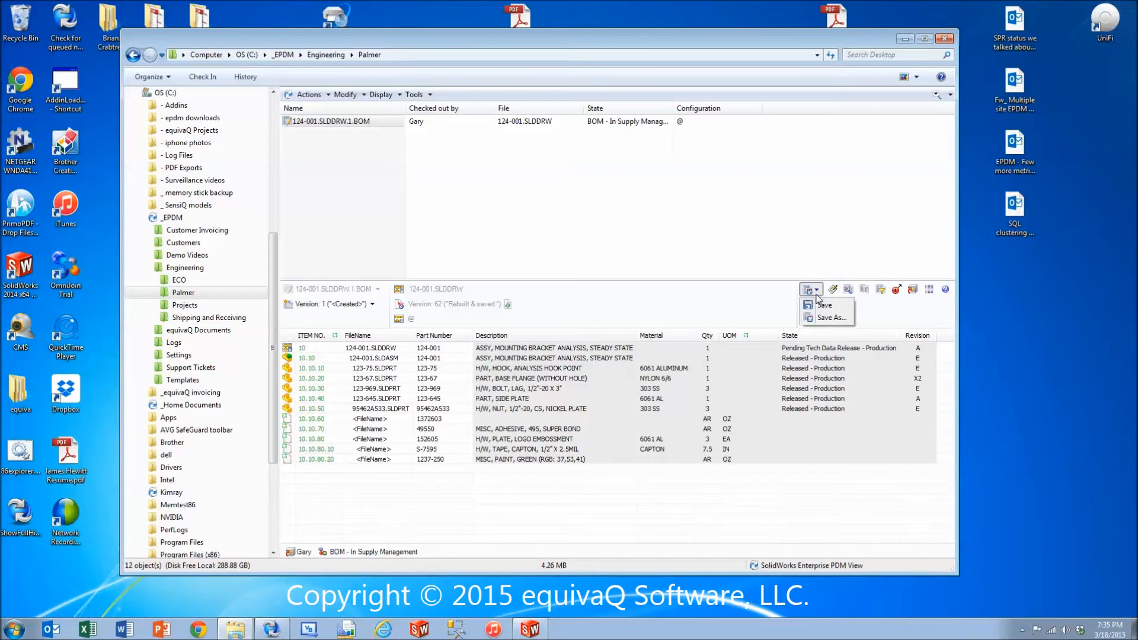
{"action": "left_click", "coordinate": [823, 304]}
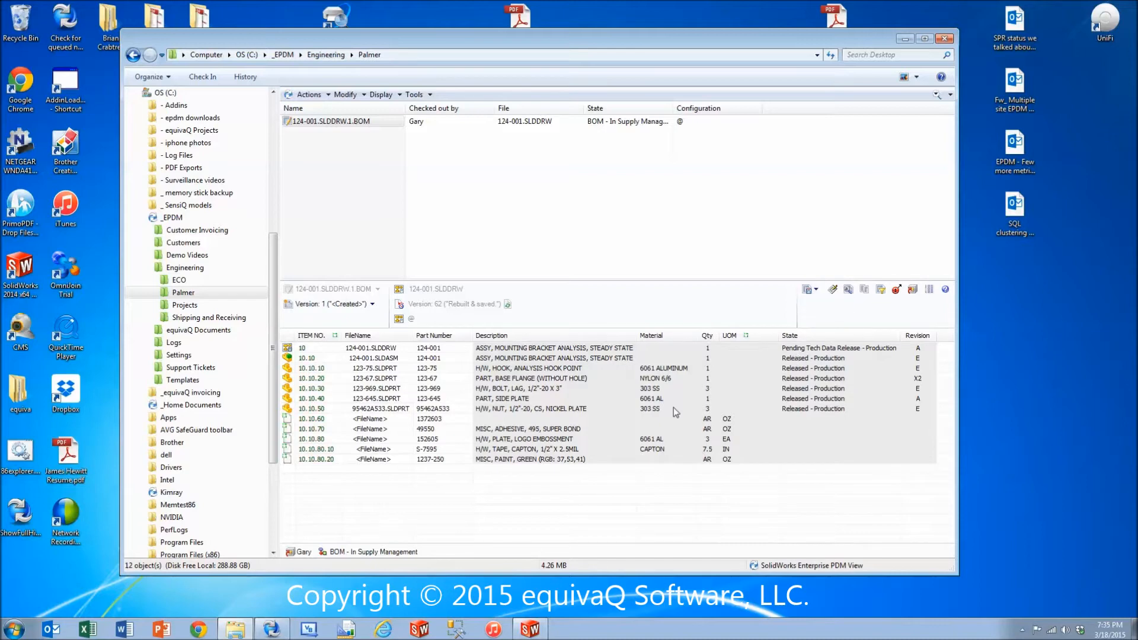
{"action": "right_click", "coordinate": [351, 122]}
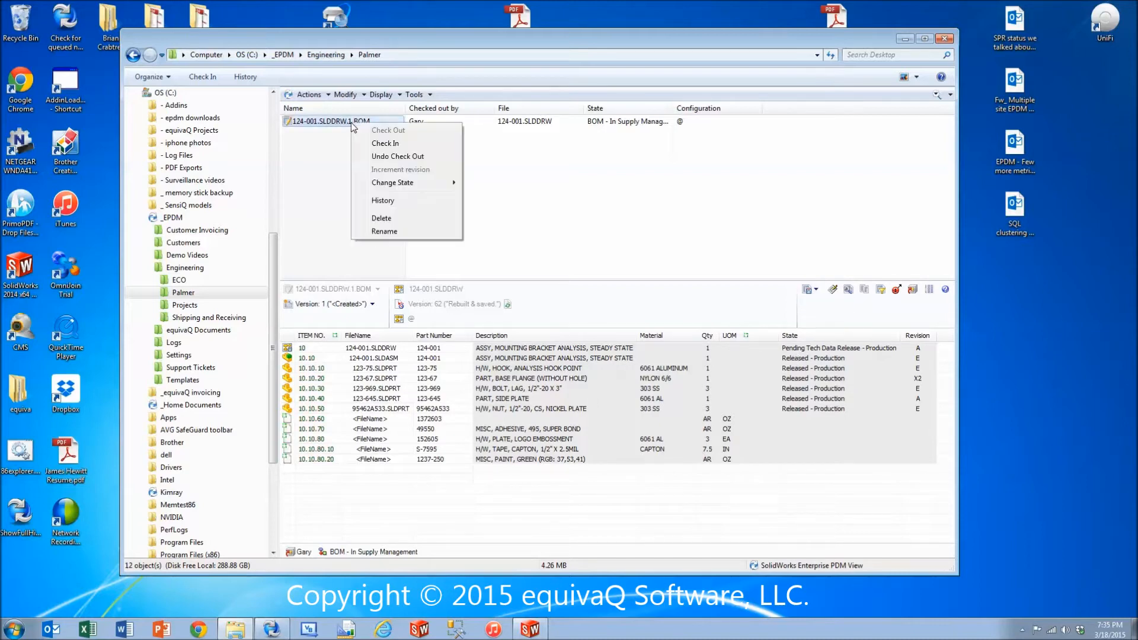
{"action": "left_click", "coordinate": [409, 143]}
{"action": "type", "text": "Added UOM column, "}
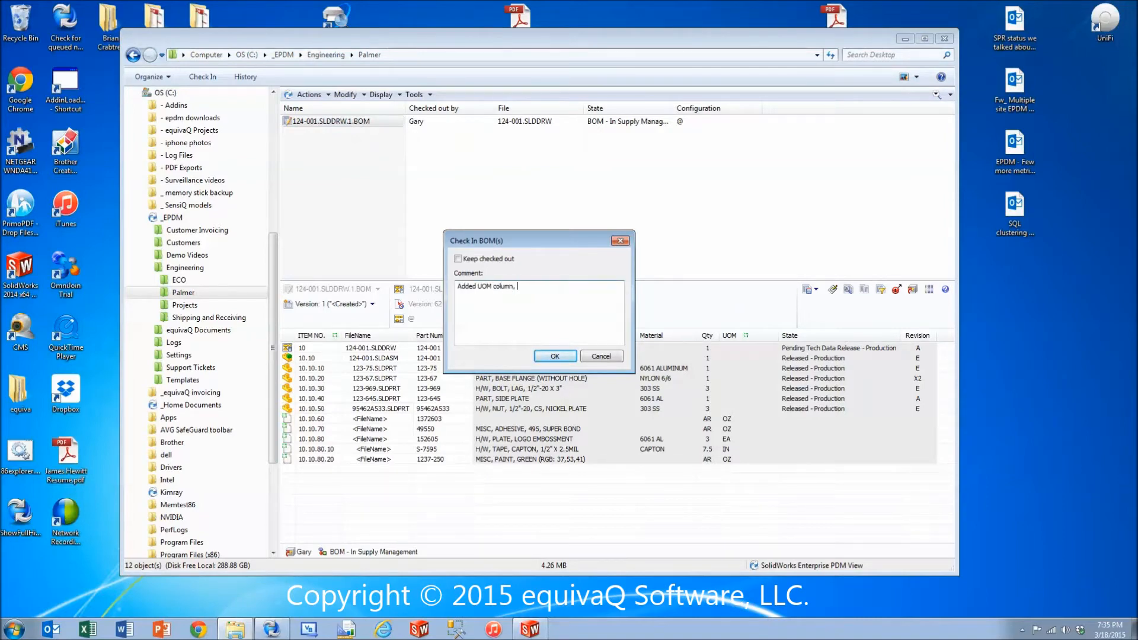
{"action": "type", "text": "item numbe"}
{"action": "type", "text": "rs, &"}
{"action": "type", "text": "items"}
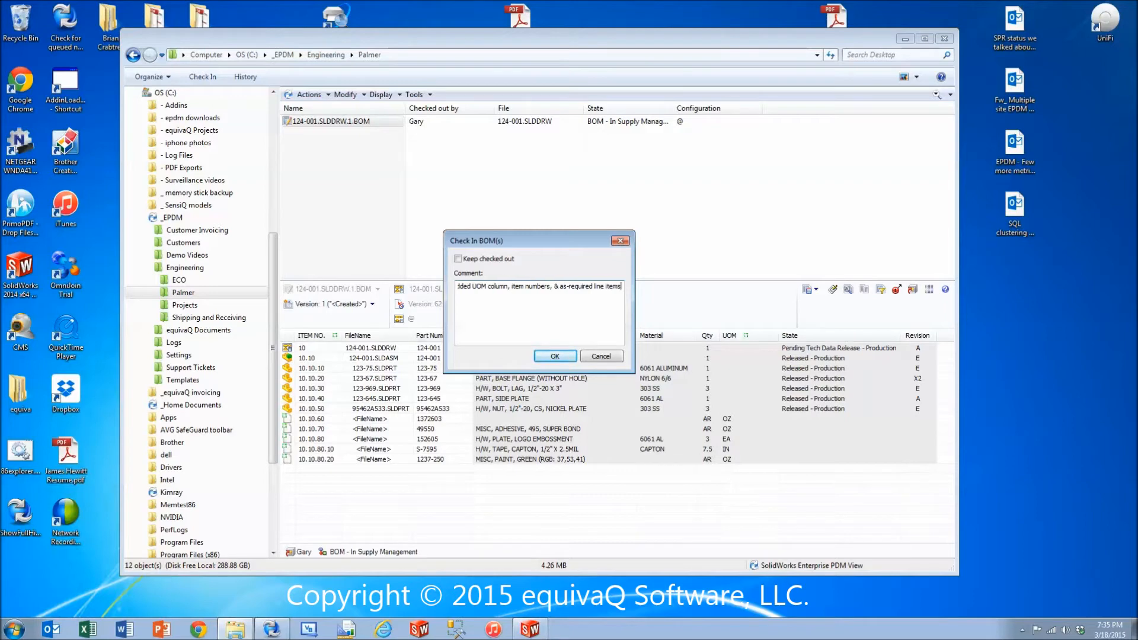
{"action": "type", "text": " for manufacturing"}
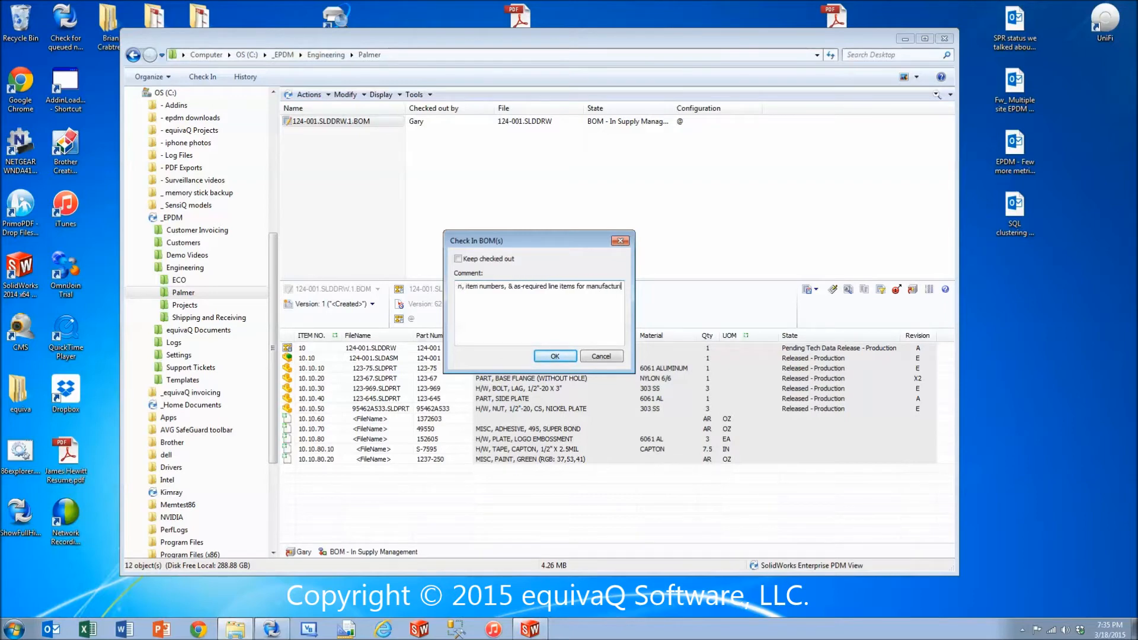
{"action": "left_click", "coordinate": [536, 358]}
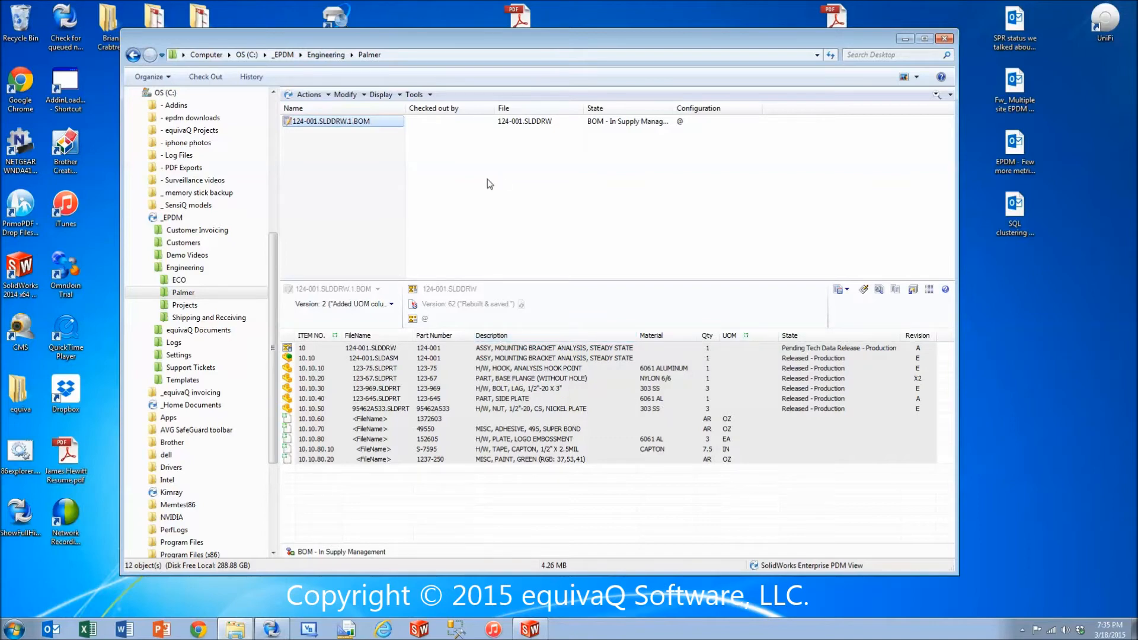
Log off from the vault and log back in to _EPDM as the engineering user.
{"action": "left_click", "coordinate": [1022, 629]}
{"action": "right_click", "coordinate": [1034, 526]}
{"action": "left_click", "coordinate": [1060, 452]}
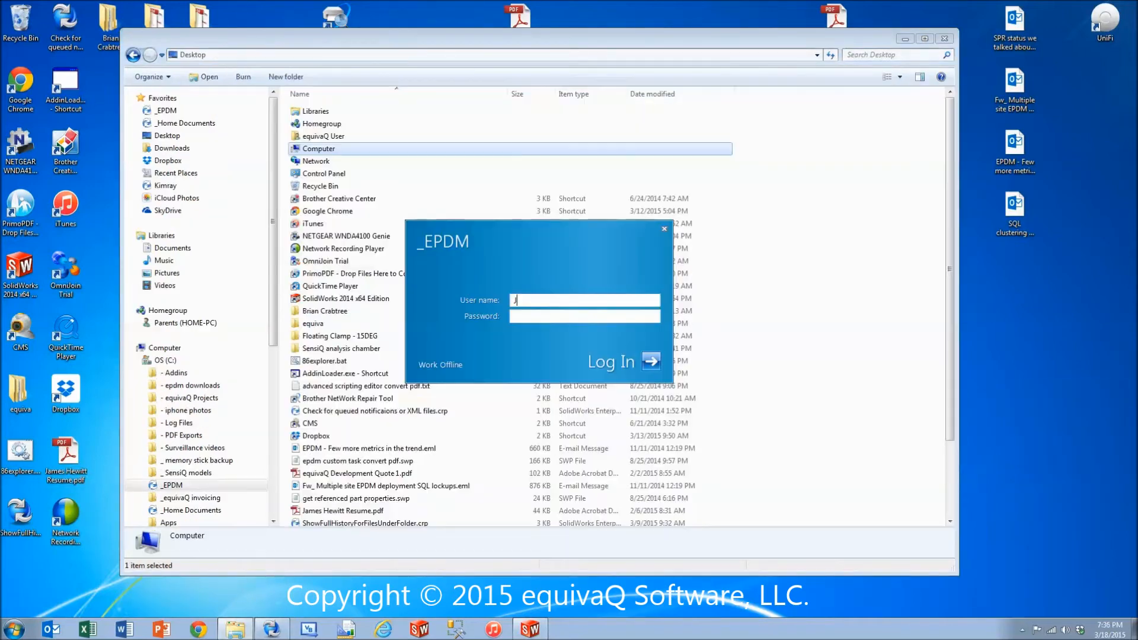
{"action": "key", "text": "Return"}
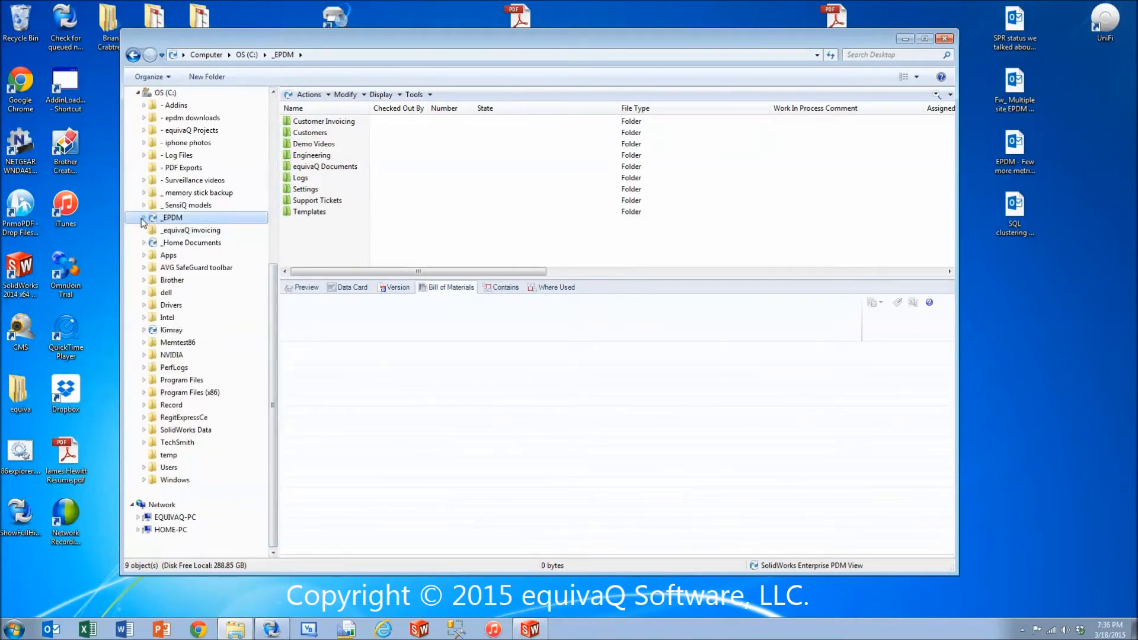
Open the Engineering > Palmer folder, list its named BOMs and display 124-001.SLDDRW.1.BOM.
{"action": "scroll", "coordinate": [184, 362], "scroll_direction": "down", "scroll_amount": 6}
{"action": "left_click", "coordinate": [150, 305]}
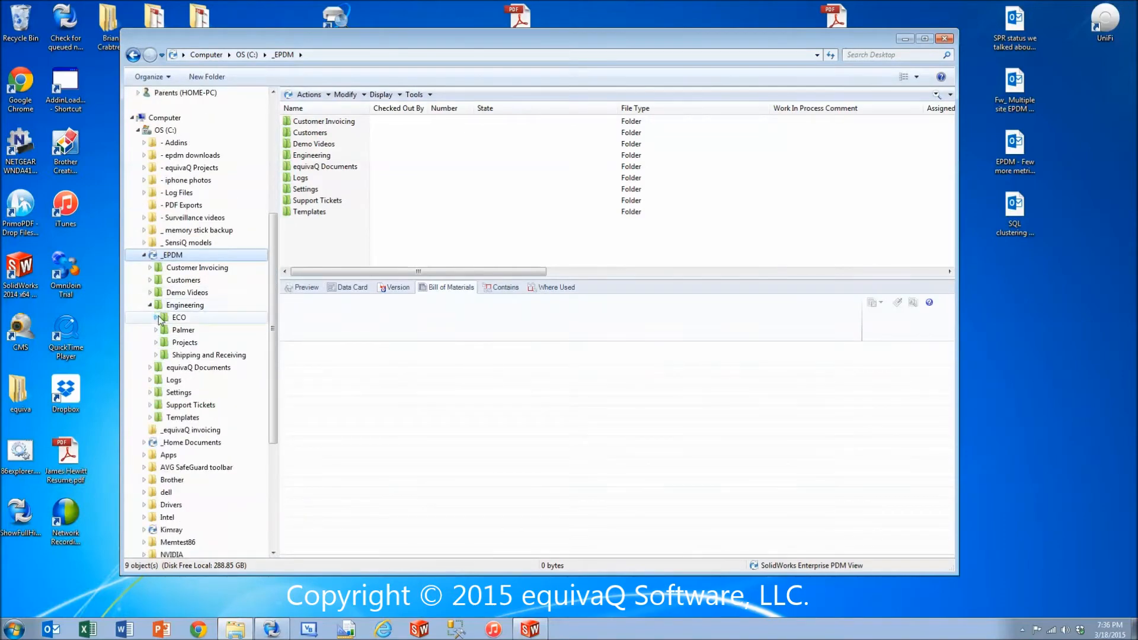
{"action": "left_click", "coordinate": [180, 332]}
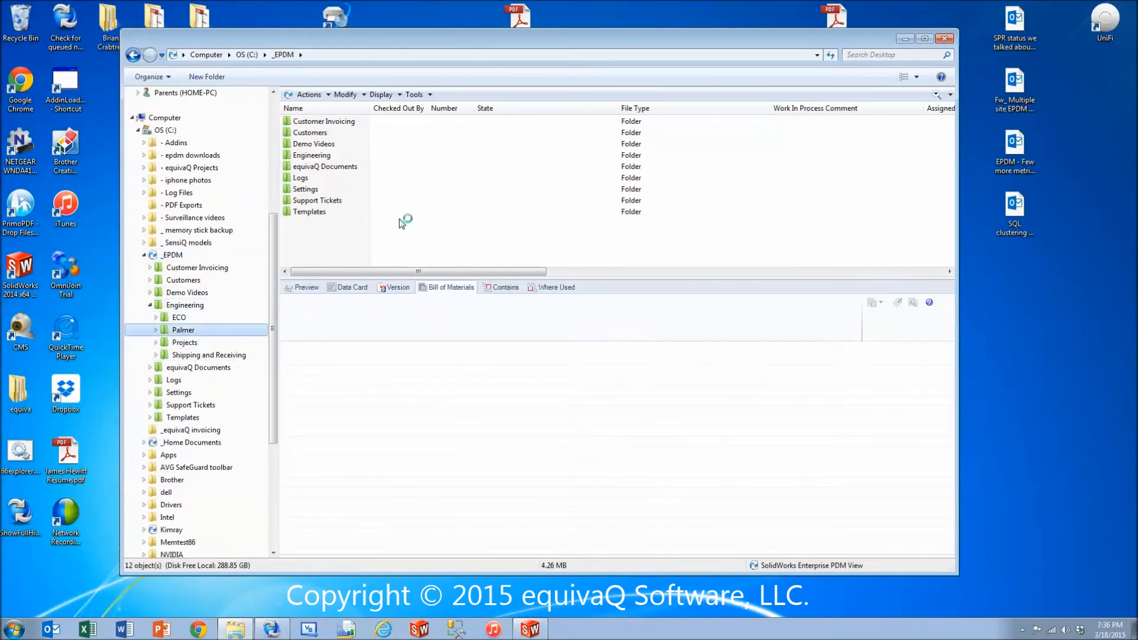
{"action": "left_click", "coordinate": [381, 95]}
{"action": "left_click", "coordinate": [411, 122]}
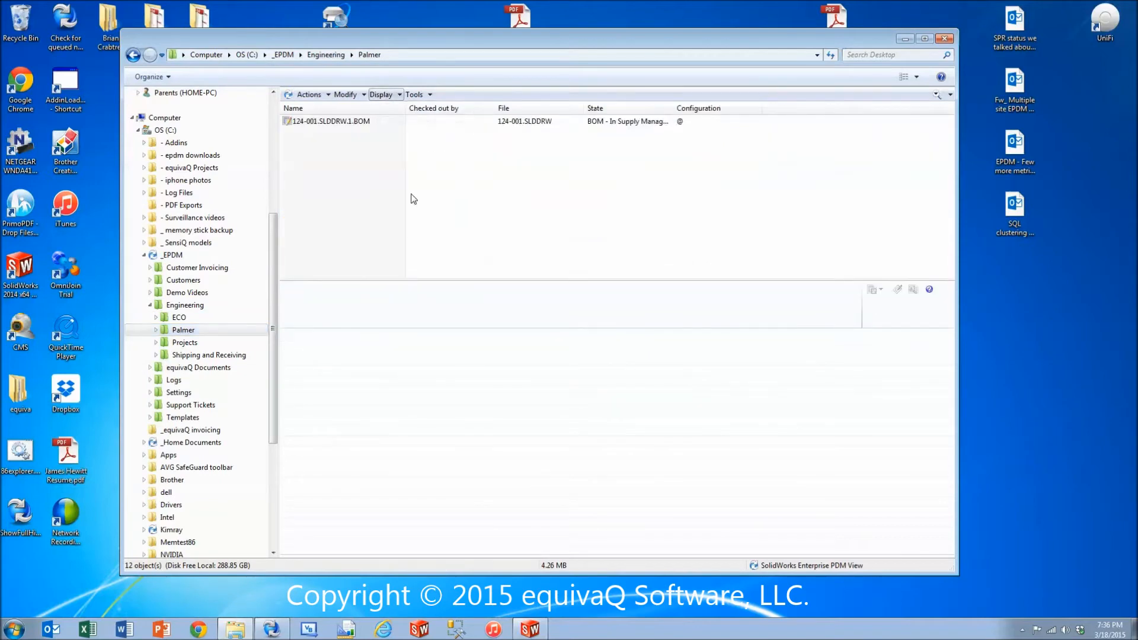
{"action": "left_click", "coordinate": [362, 124]}
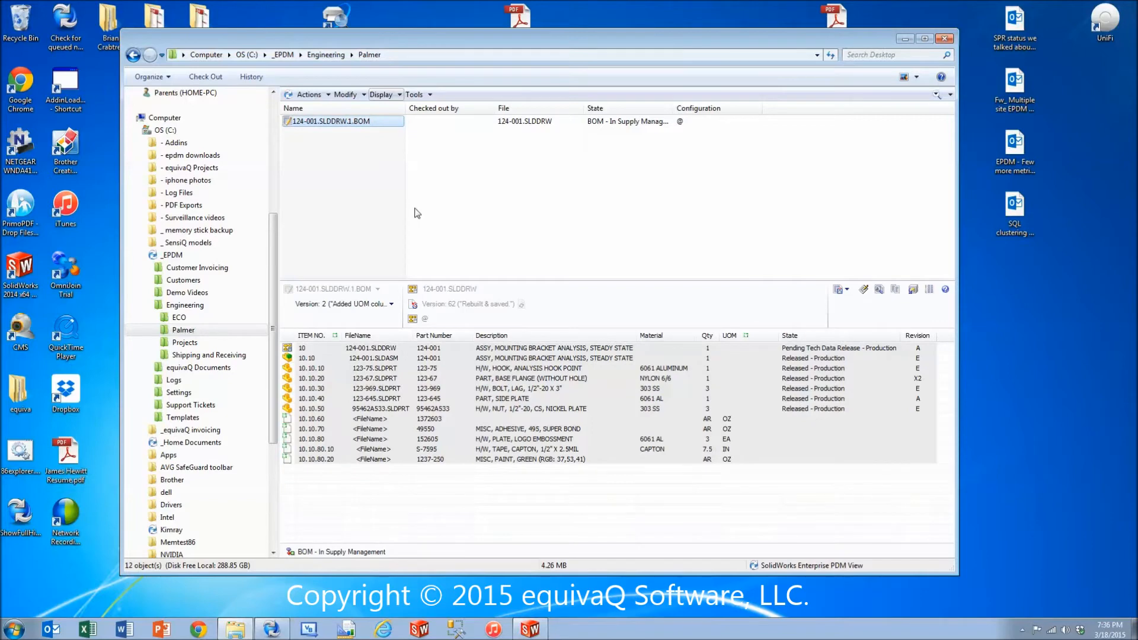
Examine which commands the engineering user has for the BOM while it is in Supply Management.
{"action": "right_click", "coordinate": [358, 120]}
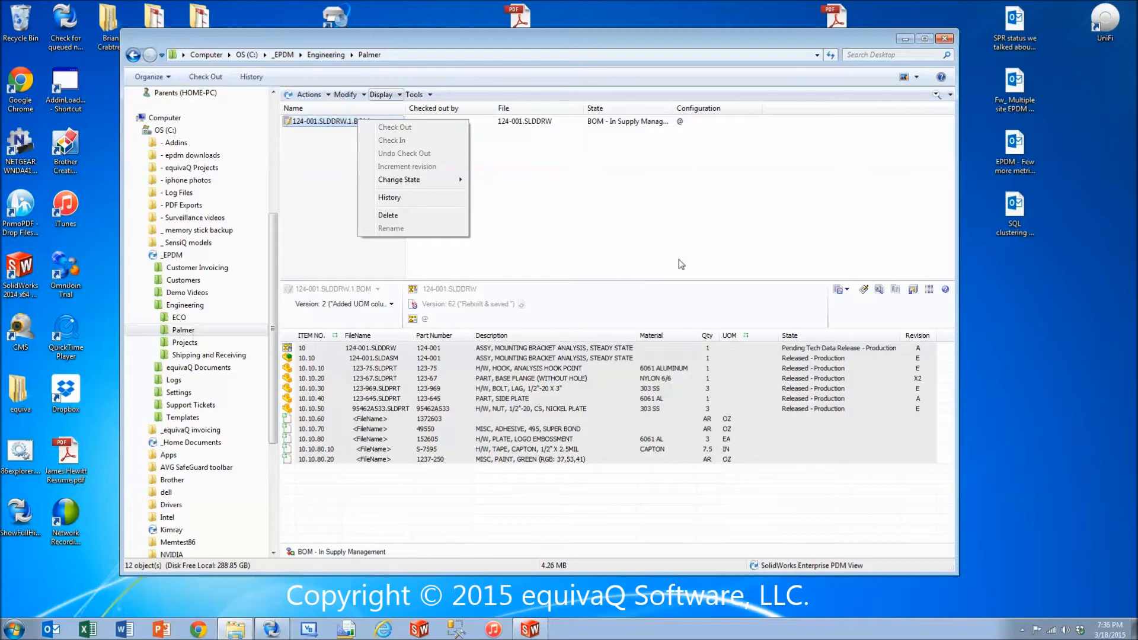
{"action": "left_click", "coordinate": [668, 200]}
{"action": "left_click", "coordinate": [669, 201]}
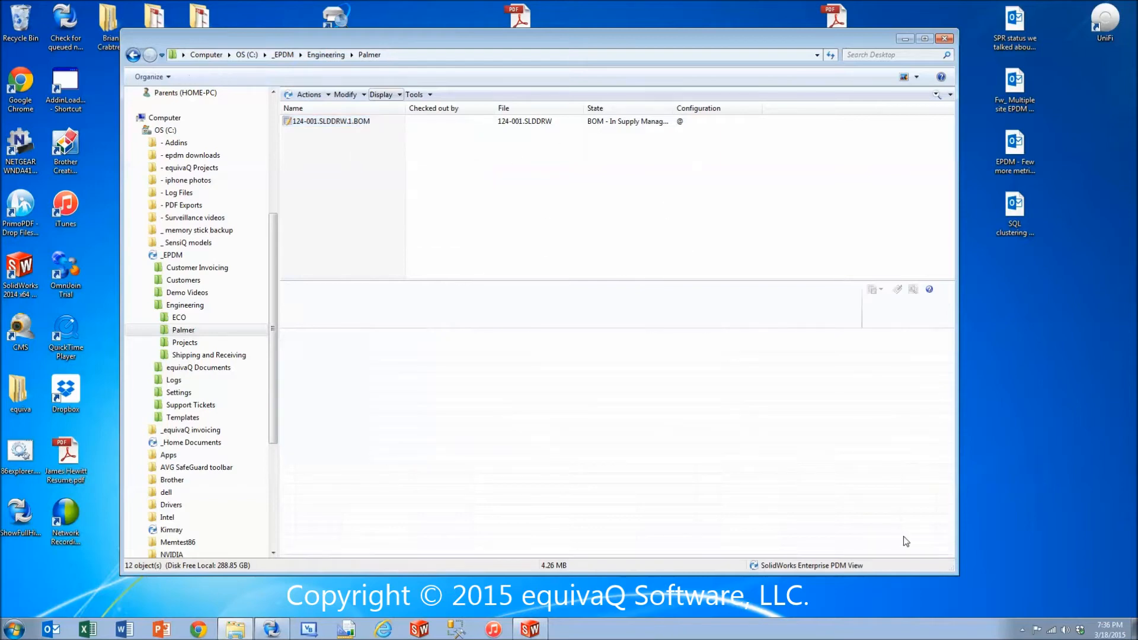
Log off from the vault and log back in to _EPDM as the supply management user.
{"action": "left_click", "coordinate": [1022, 629]}
{"action": "right_click", "coordinate": [1031, 521]}
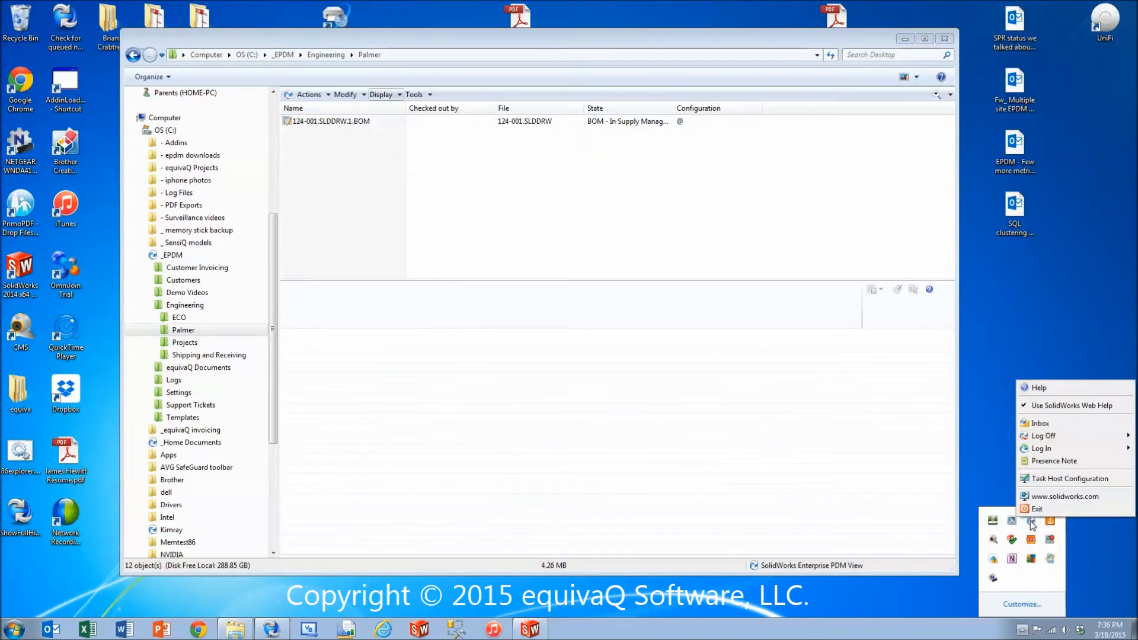
{"action": "mouse_move", "coordinate": [1048, 435]}
{"action": "left_click", "coordinate": [990, 440]}
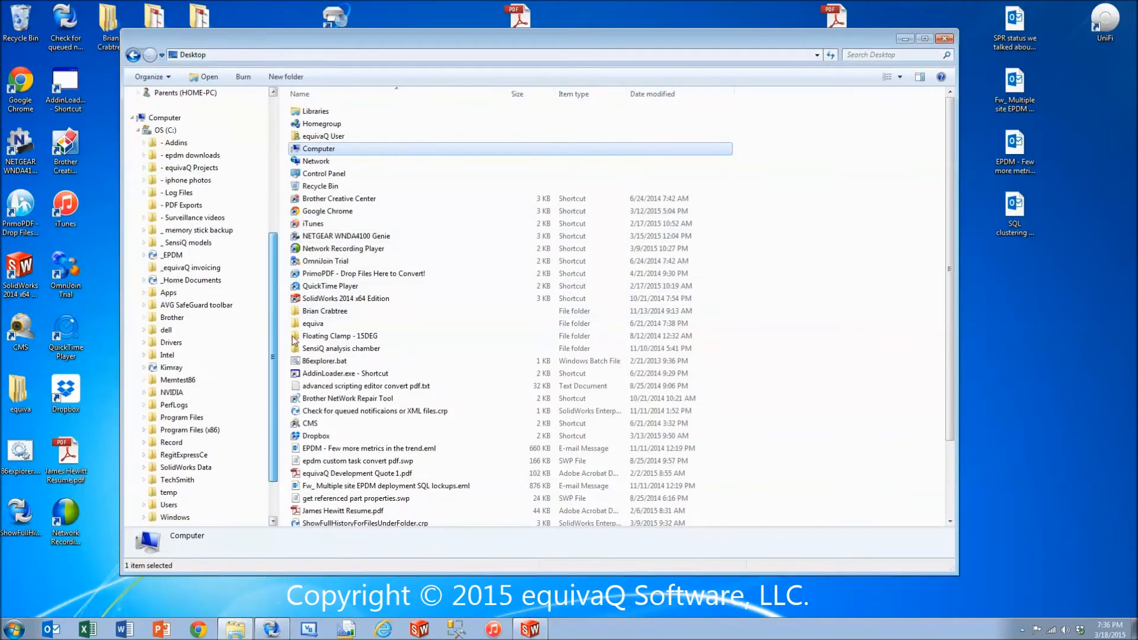
{"action": "left_click", "coordinate": [156, 255]}
Go to Engineering > Palmer and list the folder's named BOMs instead of its files.
{"action": "scroll", "coordinate": [146, 245], "scroll_direction": "down", "scroll_amount": 7}
{"action": "left_click", "coordinate": [150, 267]}
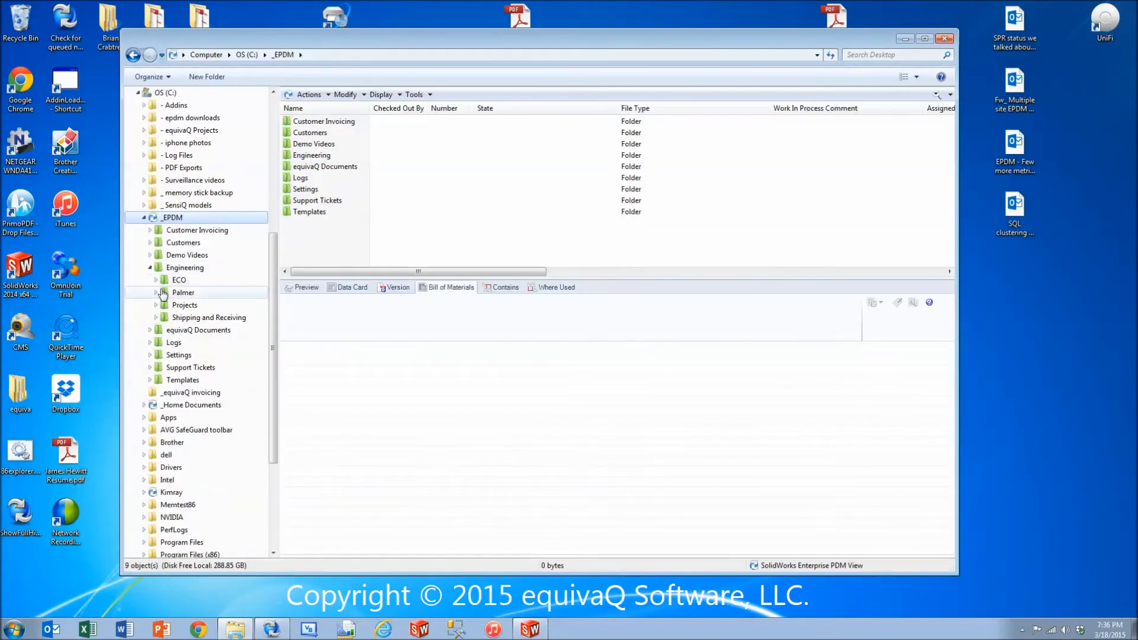
{"action": "left_click", "coordinate": [165, 293]}
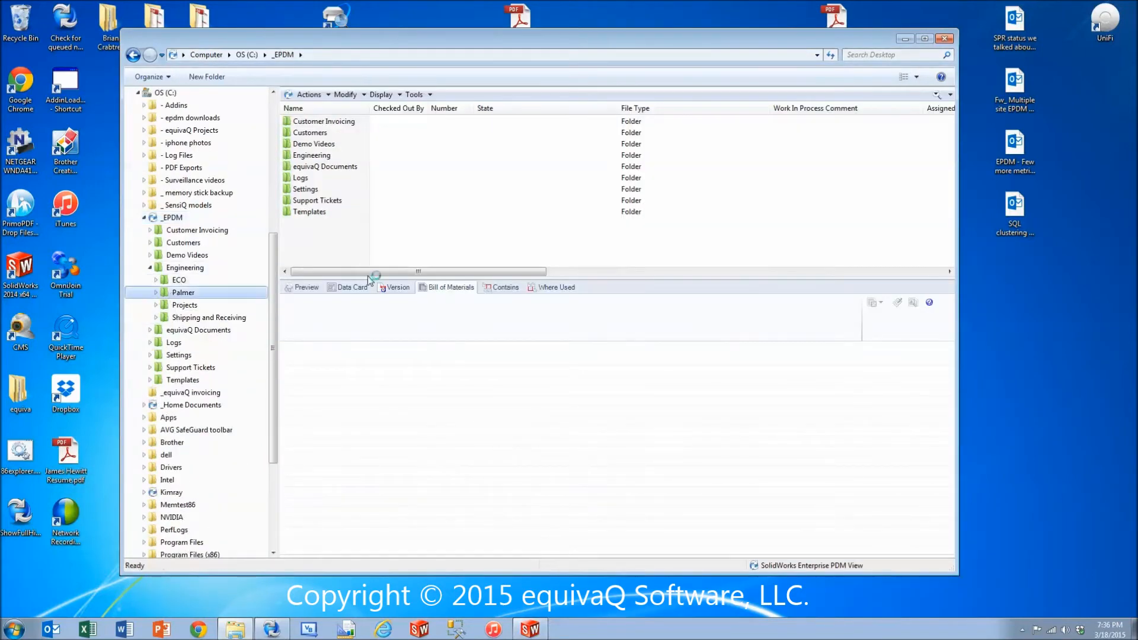
{"action": "left_click", "coordinate": [385, 96]}
{"action": "left_click", "coordinate": [371, 123]}
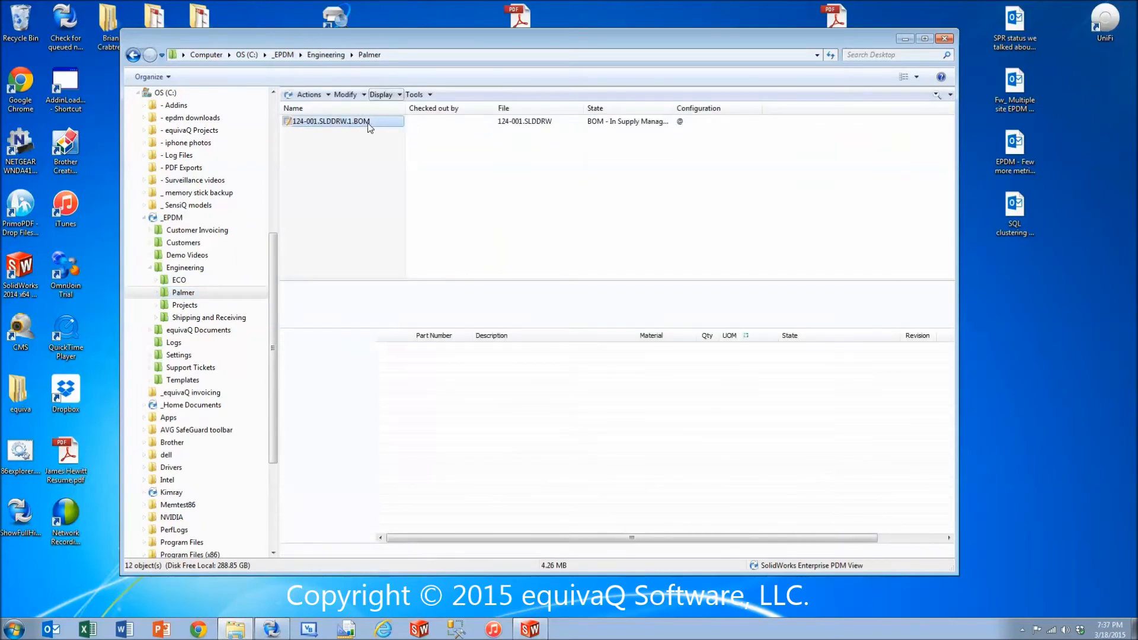
Run the Return BOM to Engineering transition on 124-001.SLDDRW.1.BOM with the comment "Route back to engineering under ECO CN CR#123456".
{"action": "right_click", "coordinate": [367, 123]}
{"action": "mouse_move", "coordinate": [450, 185]}
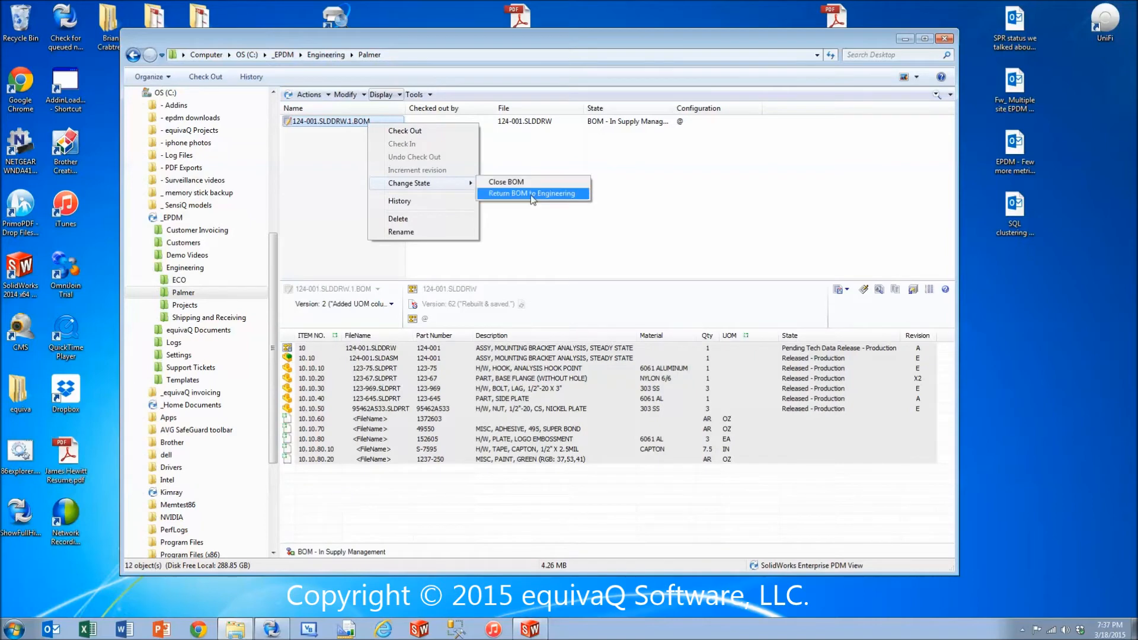
{"action": "left_click", "coordinate": [531, 194]}
{"action": "type", "text": "Rou"}
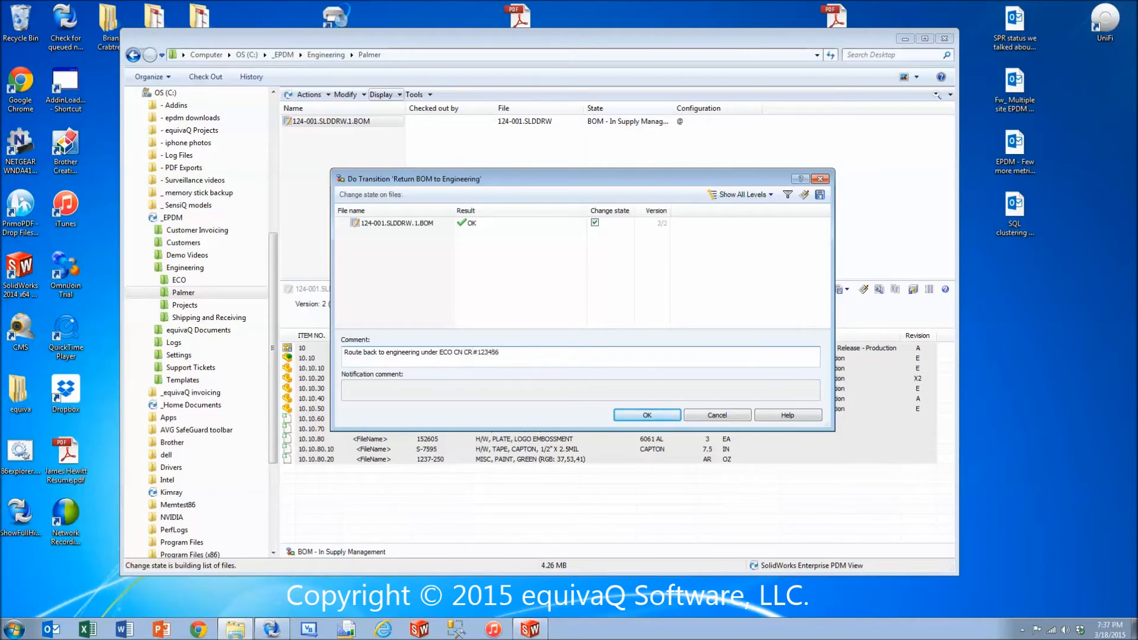
{"action": "left_click", "coordinate": [651, 415]}
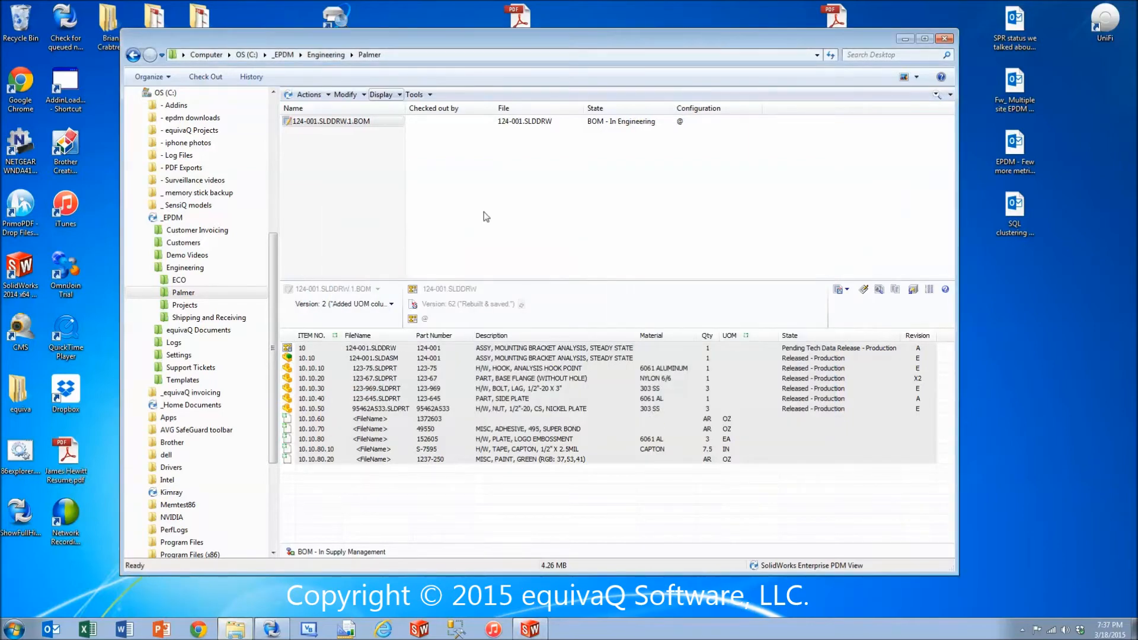
Examine the commands and state transitions the supply management user has for the returned BOM.
{"action": "right_click", "coordinate": [336, 120]}
{"action": "mouse_move", "coordinate": [396, 184]}
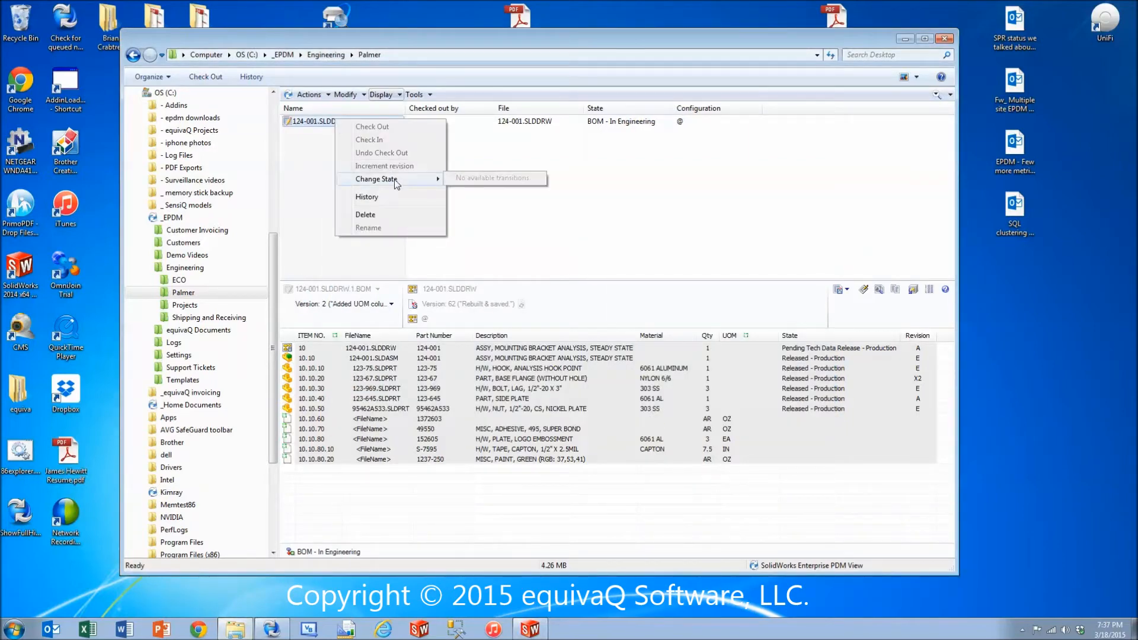
{"action": "left_click", "coordinate": [691, 260]}
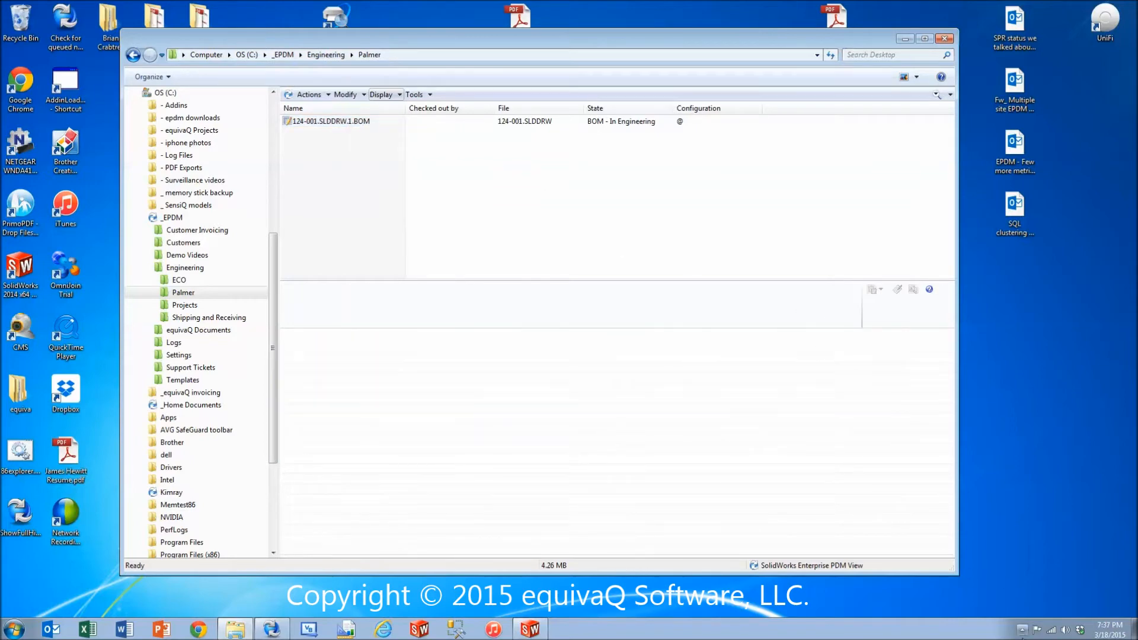
Log off from the vault and log back in to _EPDM as the engineering user, replacing the suggested user name.
{"action": "left_click", "coordinate": [1022, 629]}
{"action": "right_click", "coordinate": [1031, 521]}
{"action": "mouse_move", "coordinate": [1046, 437]}
{"action": "left_click", "coordinate": [988, 439]}
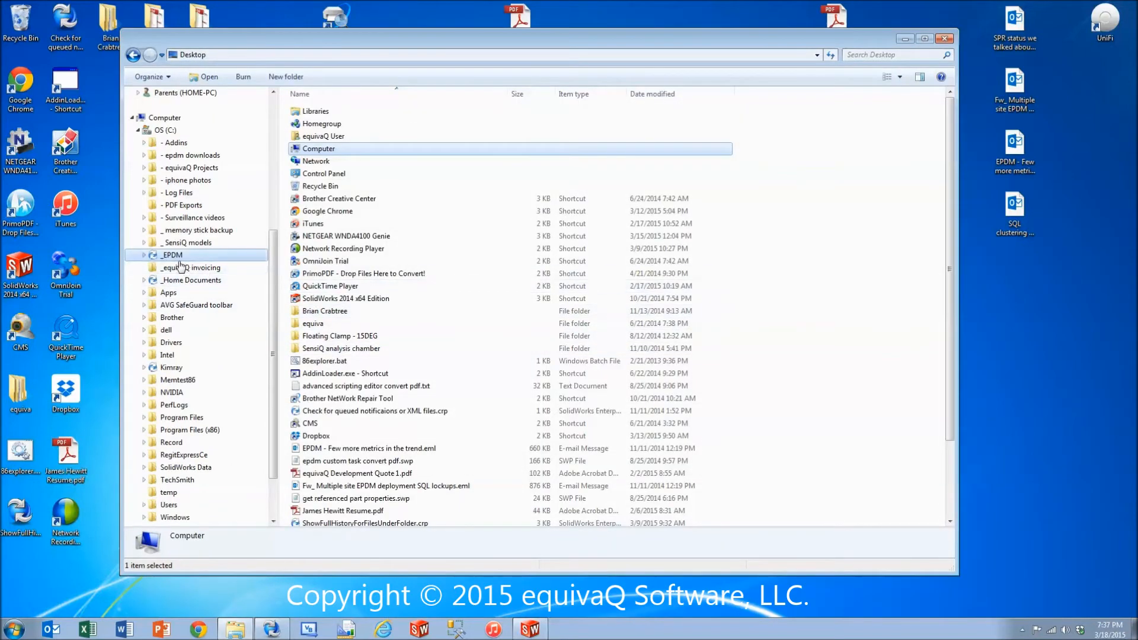
{"action": "left_click", "coordinate": [172, 256]}
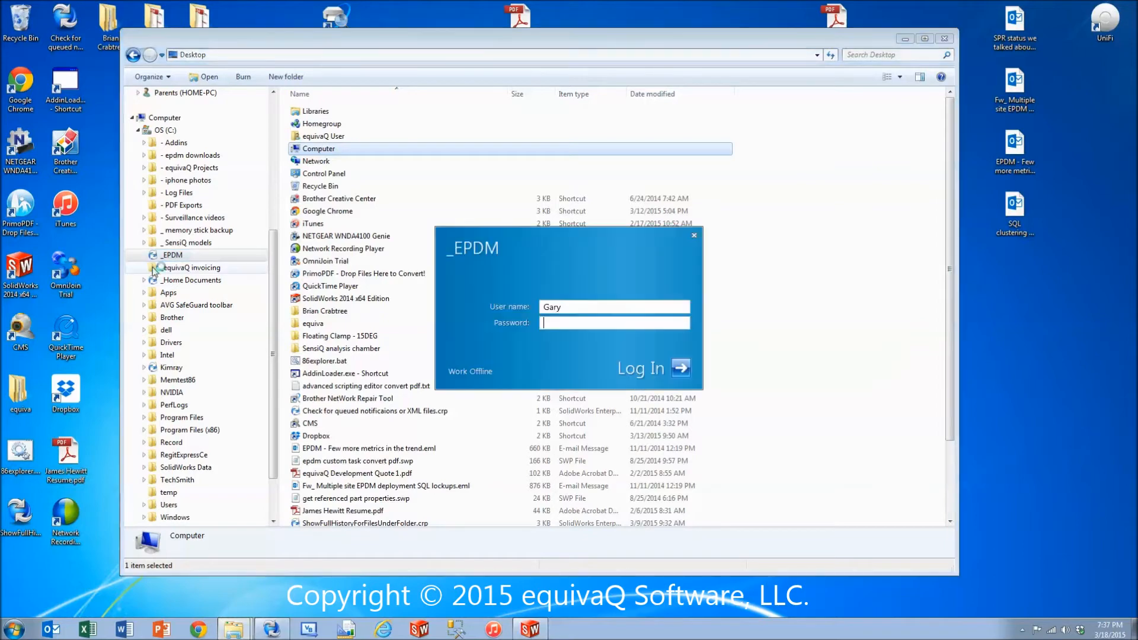
{"action": "double_click", "coordinate": [585, 308]}
{"action": "type", "text": "J"}
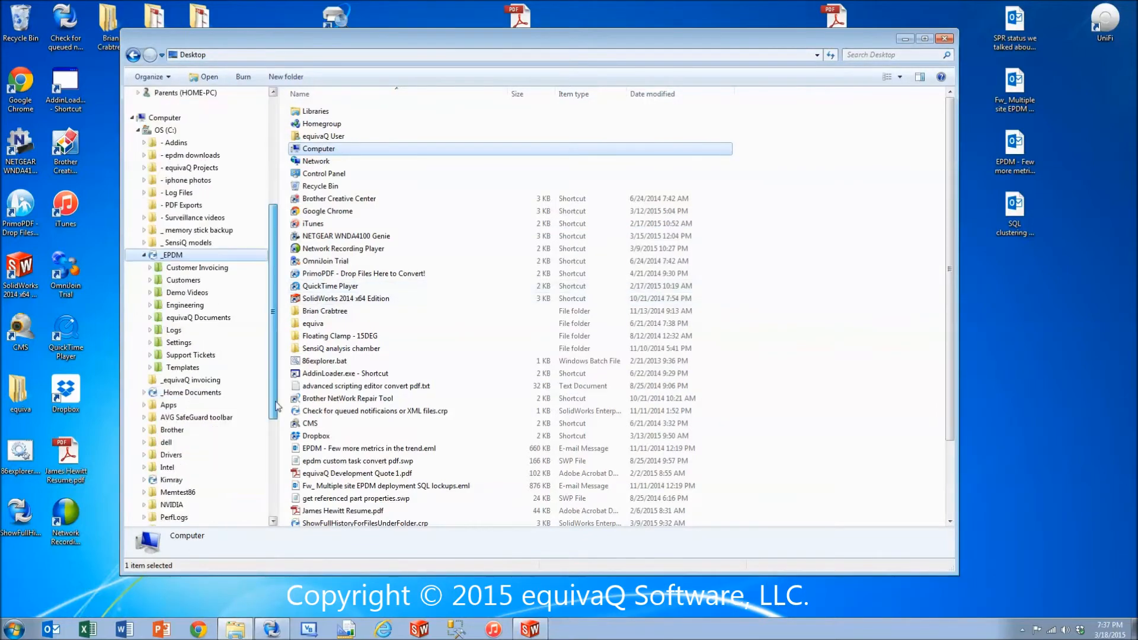
Display 124-001.SLDDRW.1.BOM from the named BOMs of Engineering > Palmer, narrowing the Name column slightly.
{"action": "left_click", "coordinate": [150, 292]}
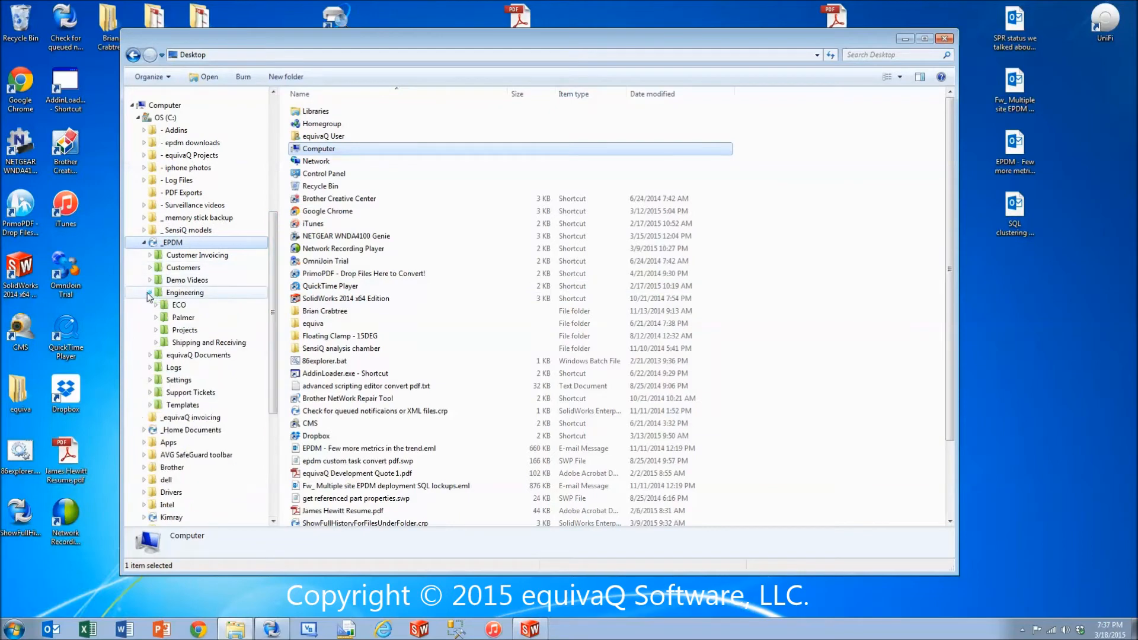
{"action": "left_click", "coordinate": [183, 317]}
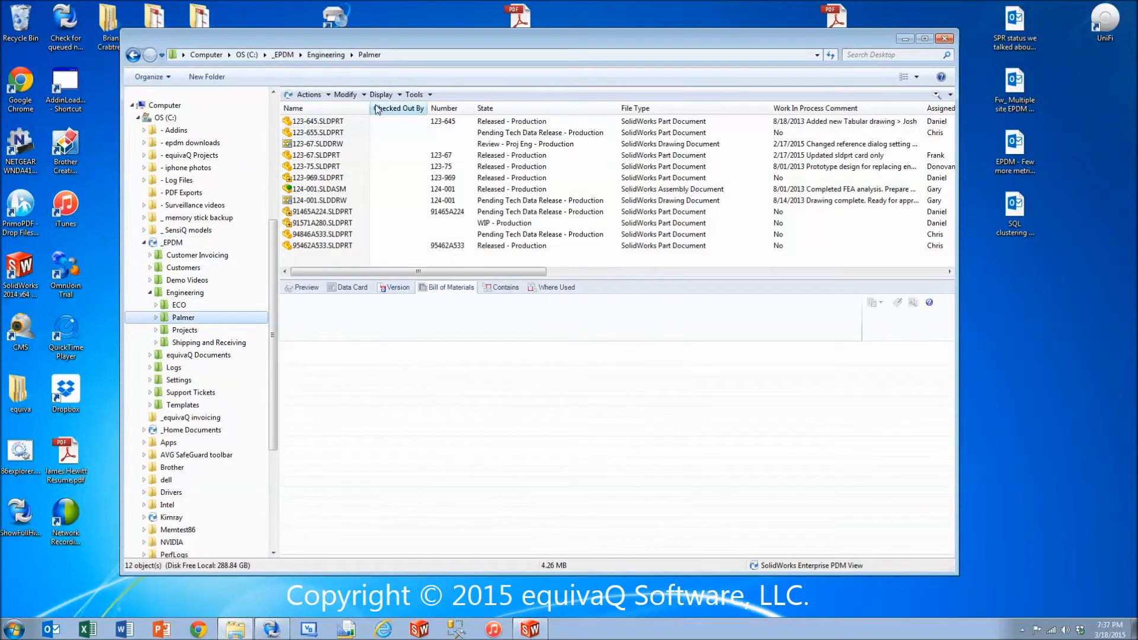
{"action": "left_click", "coordinate": [393, 97]}
{"action": "left_click", "coordinate": [403, 122]}
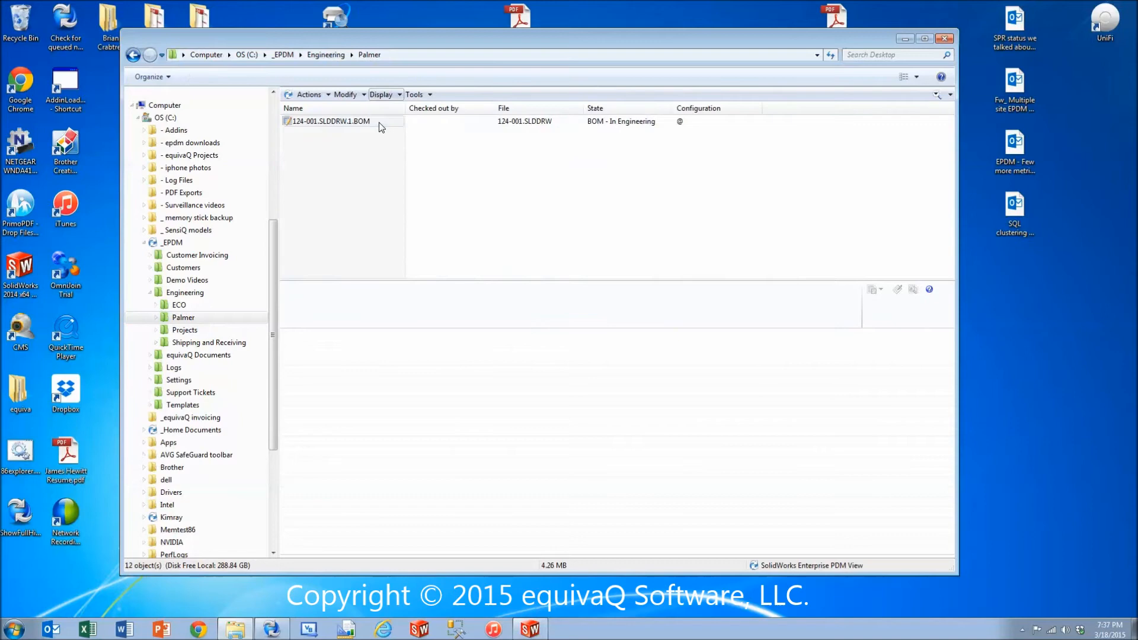
{"action": "left_click_drag", "start_coordinate": [402, 110], "coordinate": [386, 110]}
{"action": "left_click", "coordinate": [355, 124]}
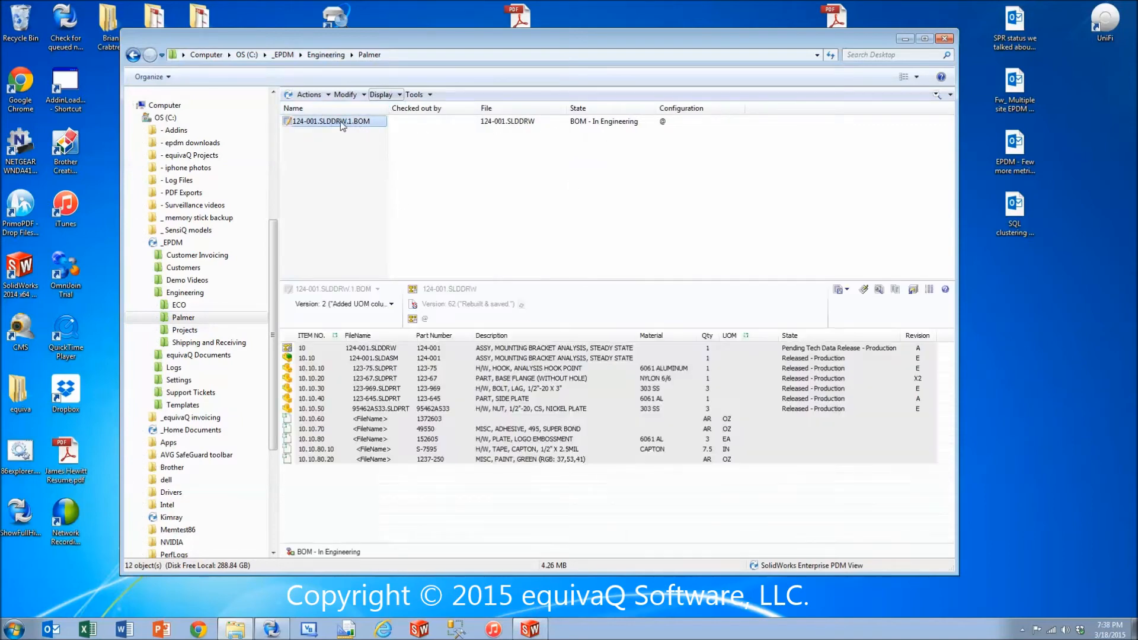
Examine the commands the engineering user has for the returned BOM, and switch the Palmer folder back to listing files.
{"action": "right_click", "coordinate": [342, 124]}
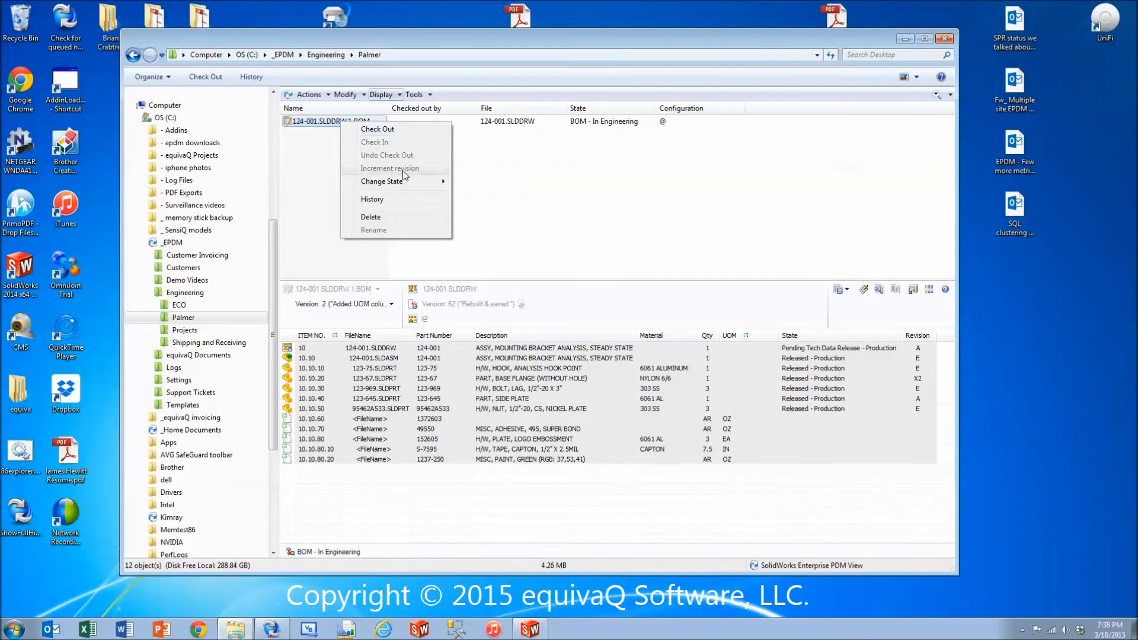
{"action": "left_click", "coordinate": [353, 275]}
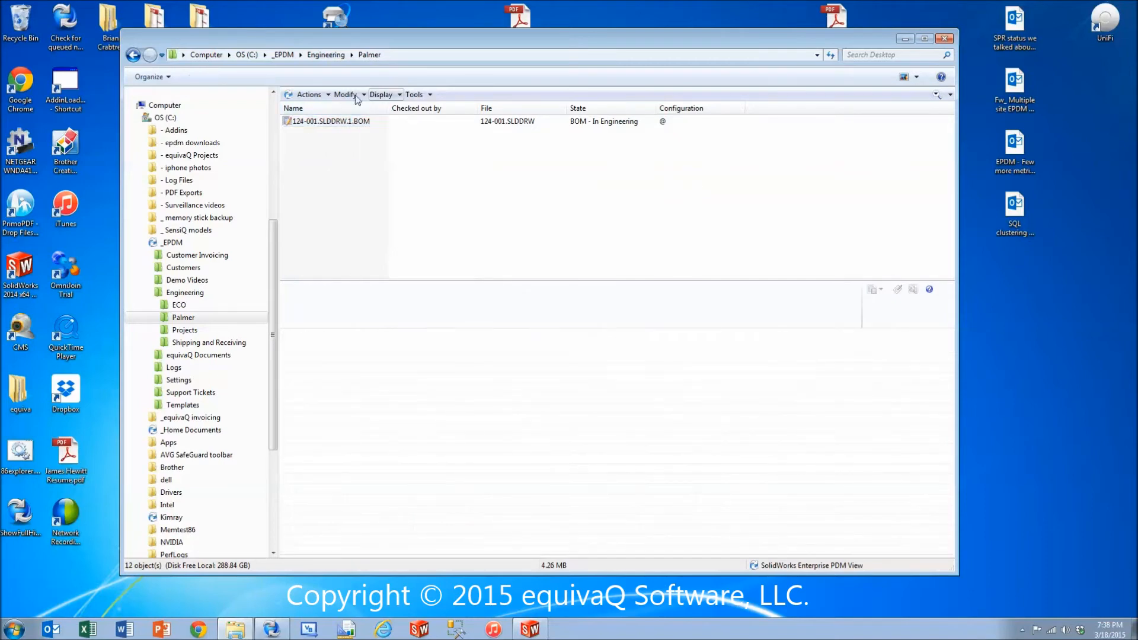
{"action": "left_click", "coordinate": [391, 95]}
{"action": "left_click", "coordinate": [407, 109]}
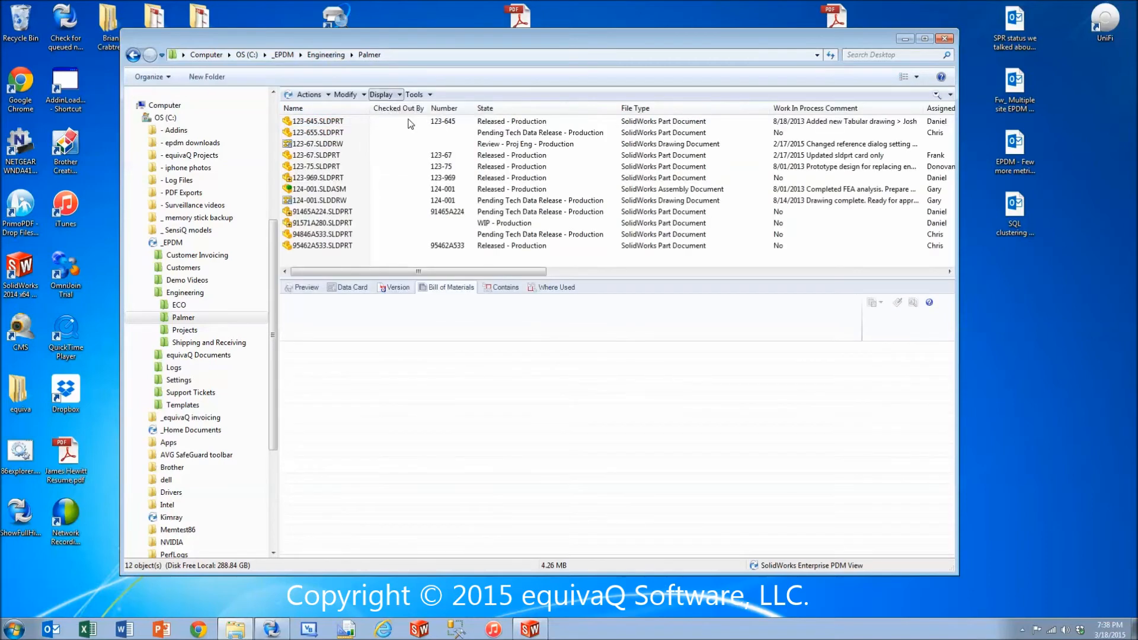
Check out 124-001.SLDASM and 124-001.SLDDRW from the Palmer folder, and open the assembly in SolidWorks.
{"action": "left_click_drag", "start_coordinate": [391, 186], "coordinate": [317, 207]}
{"action": "left_click", "coordinate": [210, 79]}
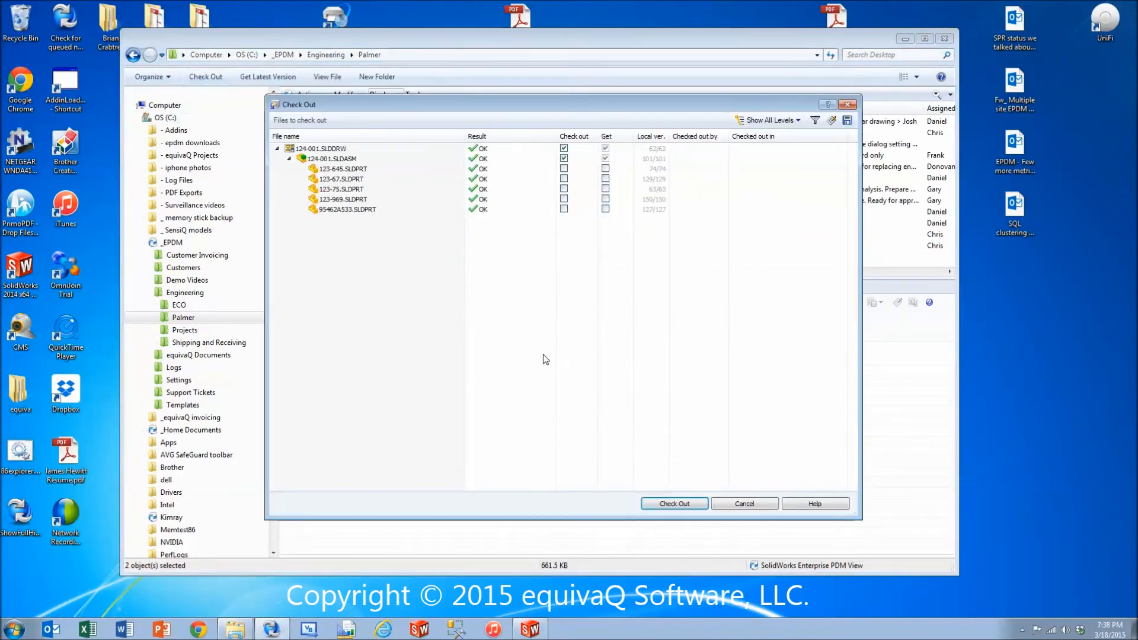
{"action": "left_click", "coordinate": [675, 504]}
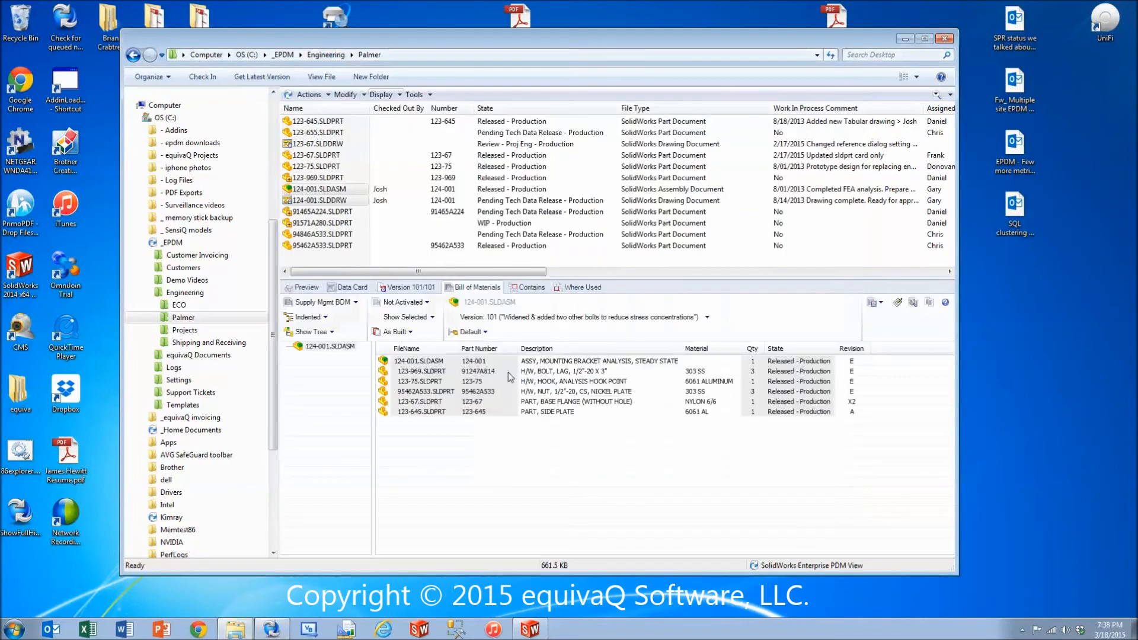
{"action": "left_click", "coordinate": [359, 190]}
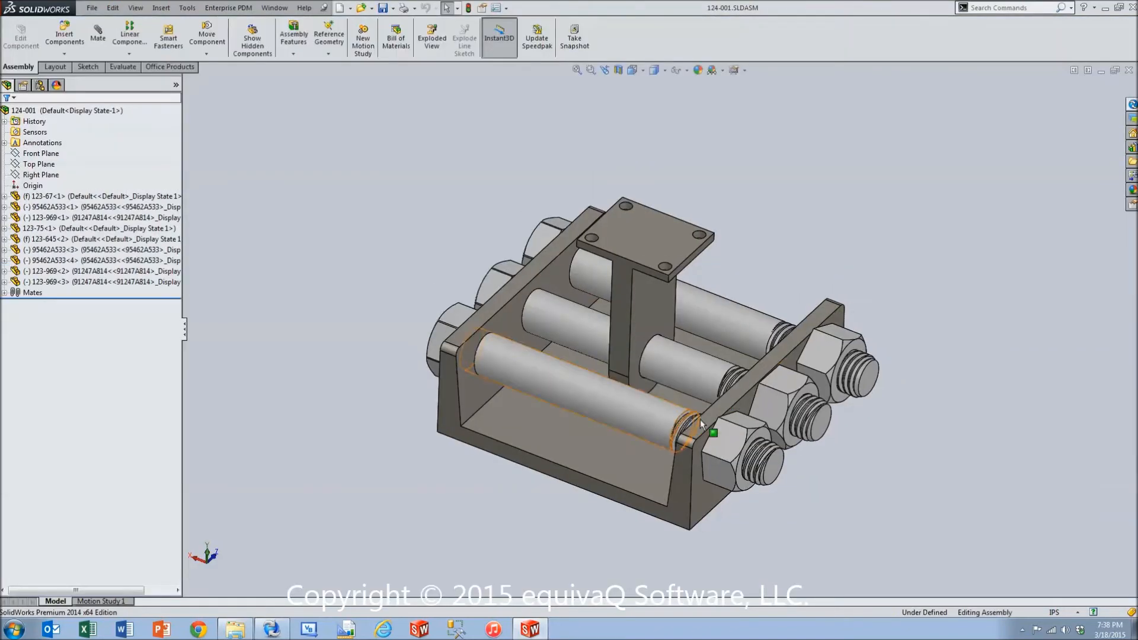
Delete bolt 123-969<3> and nut 95462A533<3> with their dependent mates from the assembly, and save it.
{"action": "left_click", "coordinate": [748, 331]}
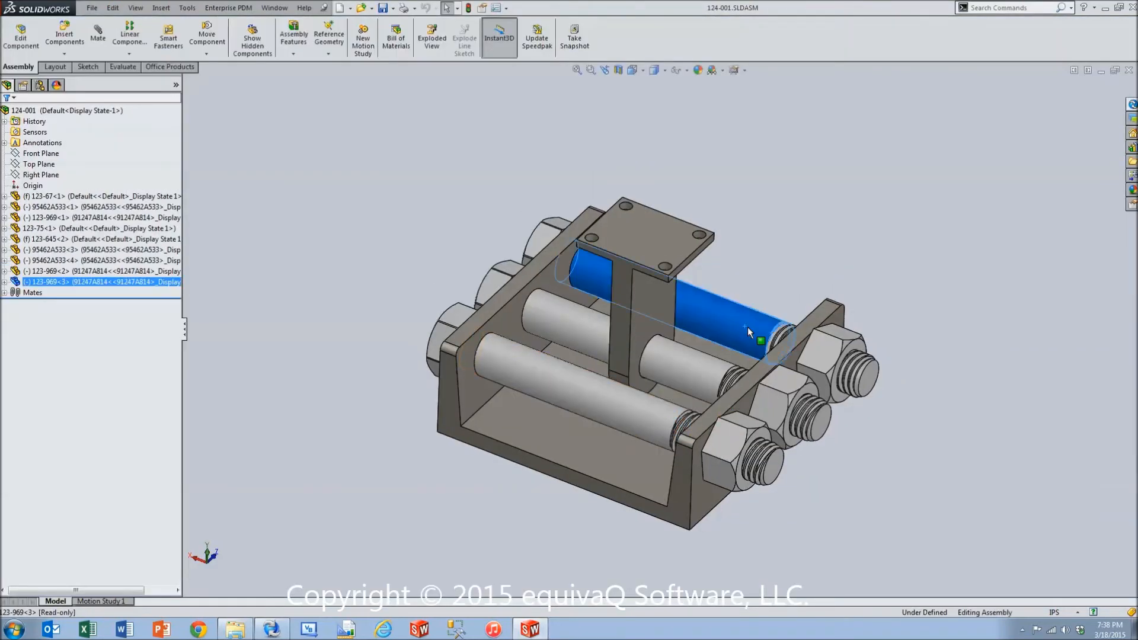
{"action": "left_click", "coordinate": [832, 355], "text": "ctrl"}
{"action": "key", "text": "Delete"}
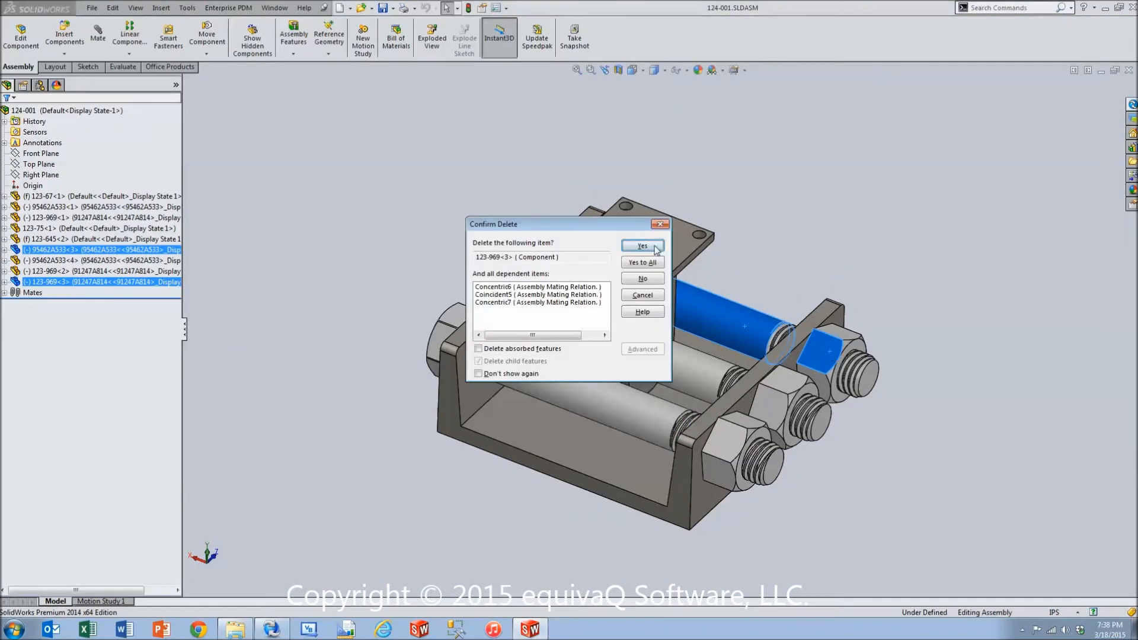
{"action": "left_click", "coordinate": [651, 263]}
{"action": "key", "text": "ctrl+s"}
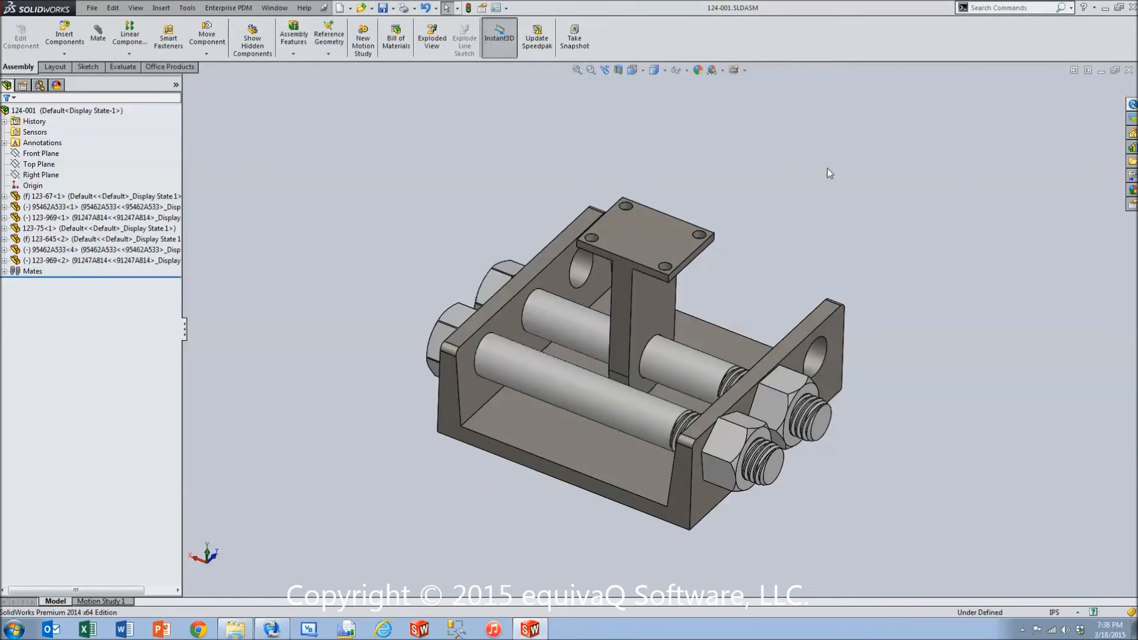
Open the 124-001 drawing of the assembly, review the quantities in its bill of materials table, and save the drawing.
{"action": "left_click", "coordinate": [349, 8]}
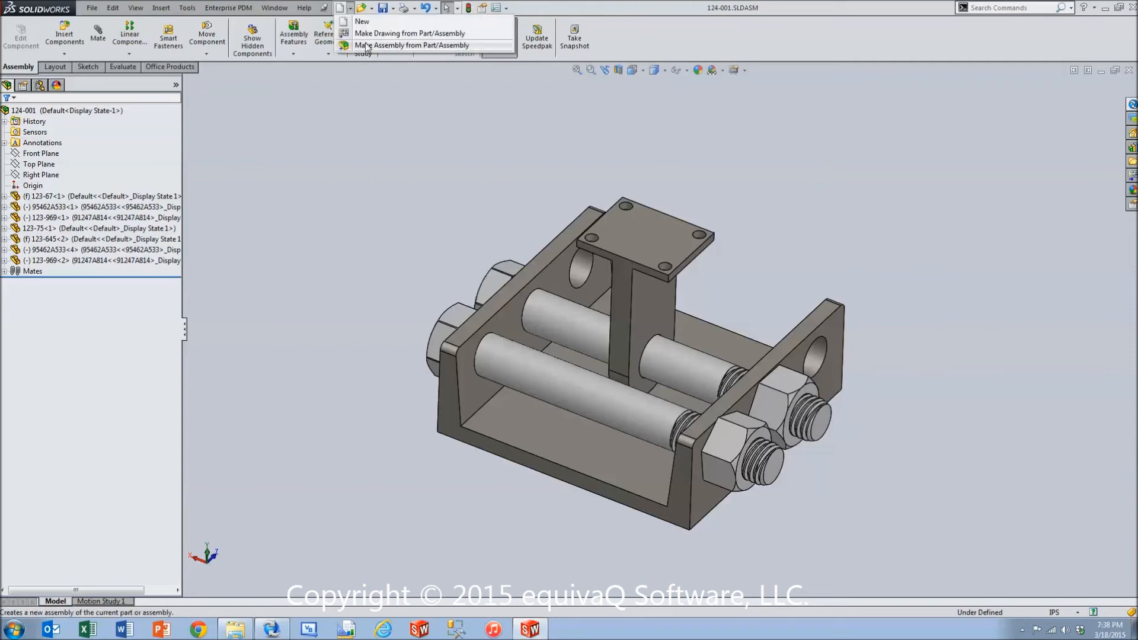
{"action": "left_click", "coordinate": [379, 29]}
{"action": "left_click", "coordinate": [610, 317]}
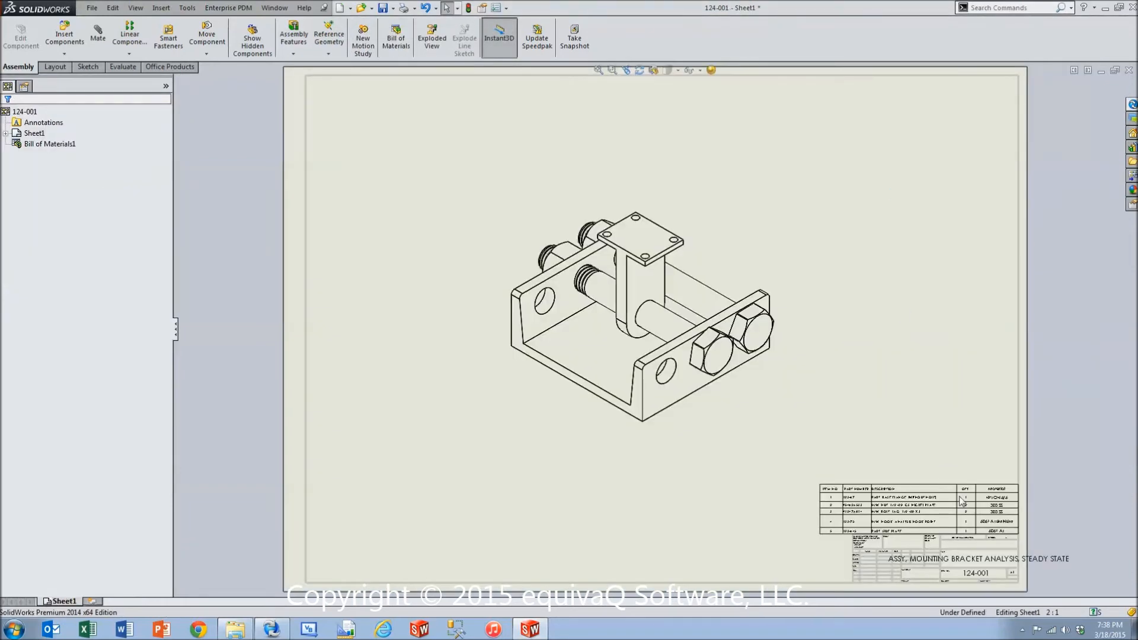
{"action": "scroll", "coordinate": [970, 526], "scroll_direction": "down", "scroll_amount": 5}
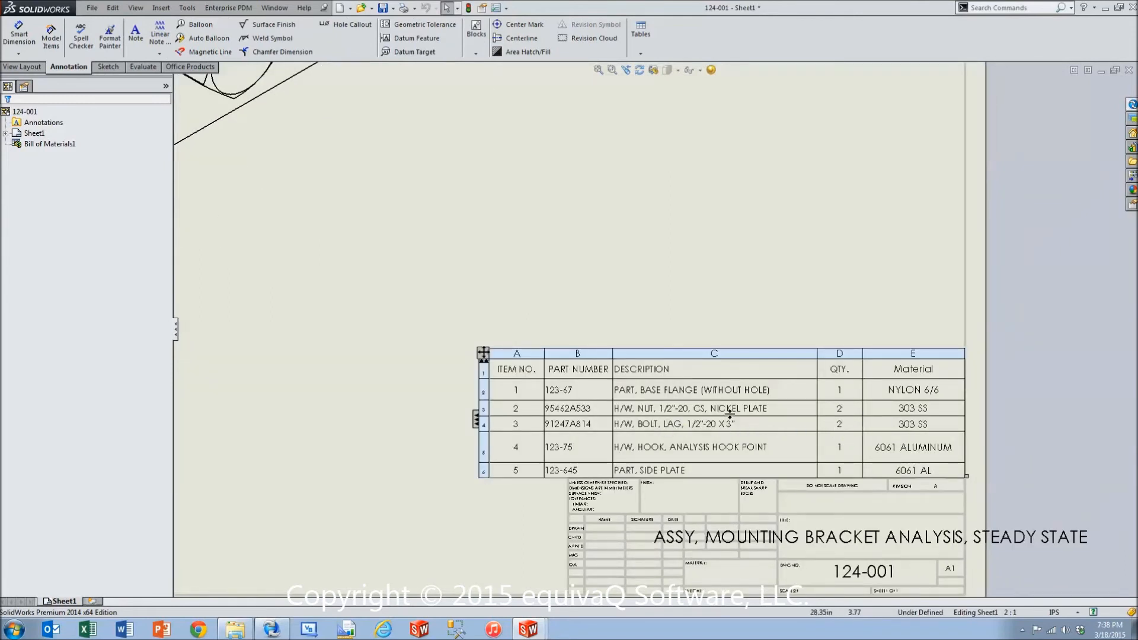
{"action": "key", "text": "f"}
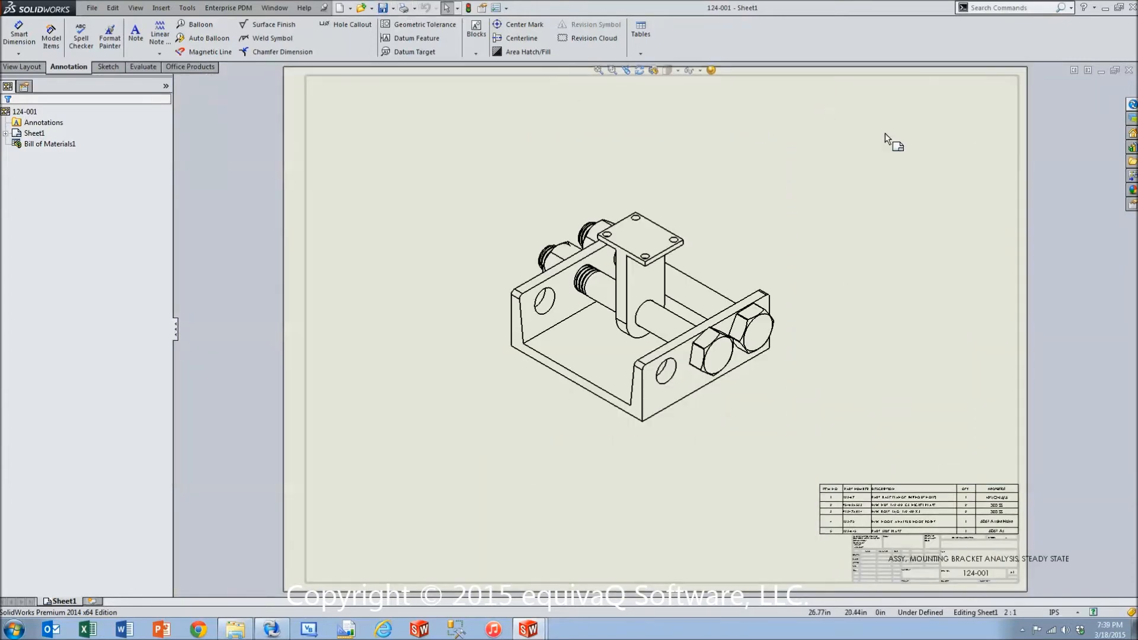
Check in the 124-001 drawing and assembly together with the comment "Removed 1 lag bolt & 1 nut per ECO CN CR #123456".
{"action": "left_click", "coordinate": [1132, 105]}
{"action": "left_click", "coordinate": [995, 126]}
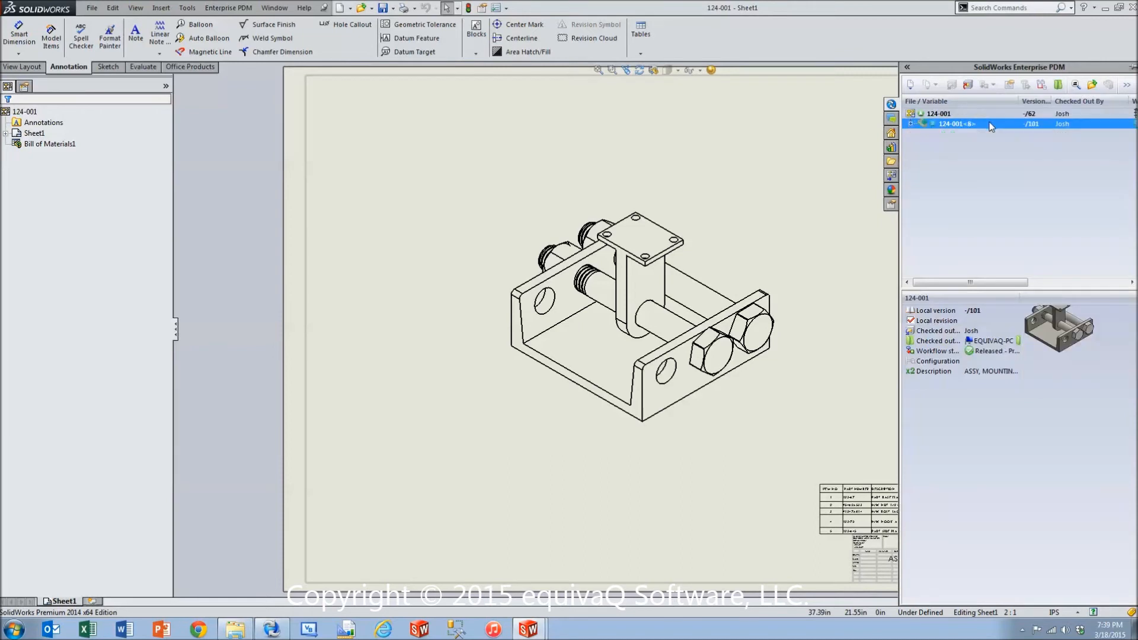
{"action": "left_click", "coordinate": [956, 112]}
{"action": "left_click", "coordinate": [964, 124], "text": "ctrl"}
{"action": "left_click", "coordinate": [968, 87]}
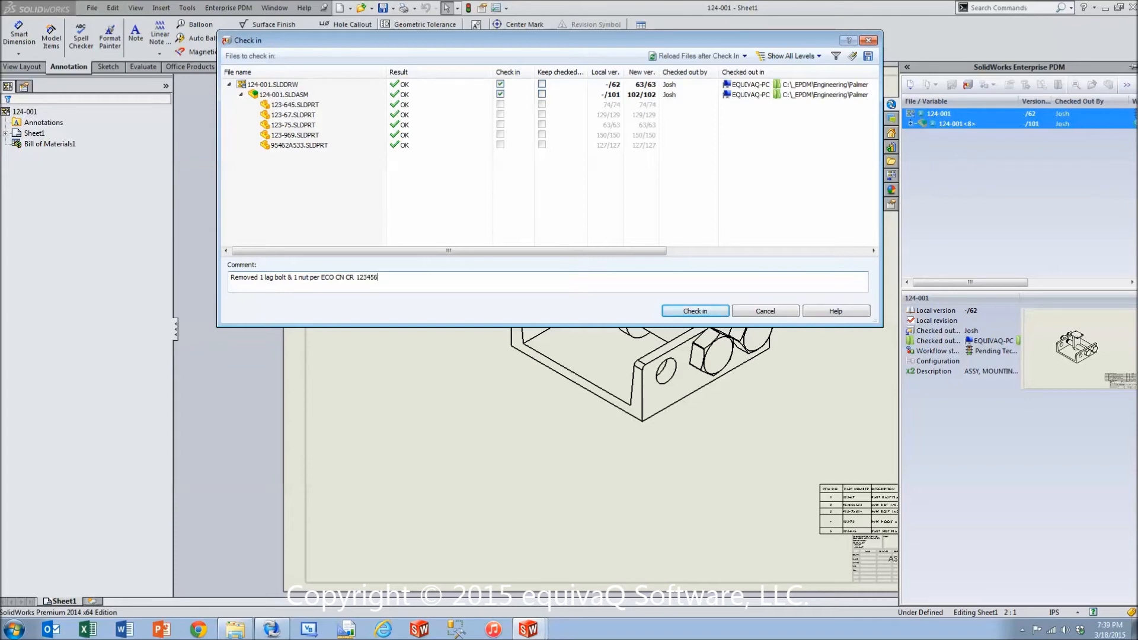
{"action": "left_click", "coordinate": [356, 277]}
{"action": "type", "text": "#"}
{"action": "left_click", "coordinate": [694, 311]}
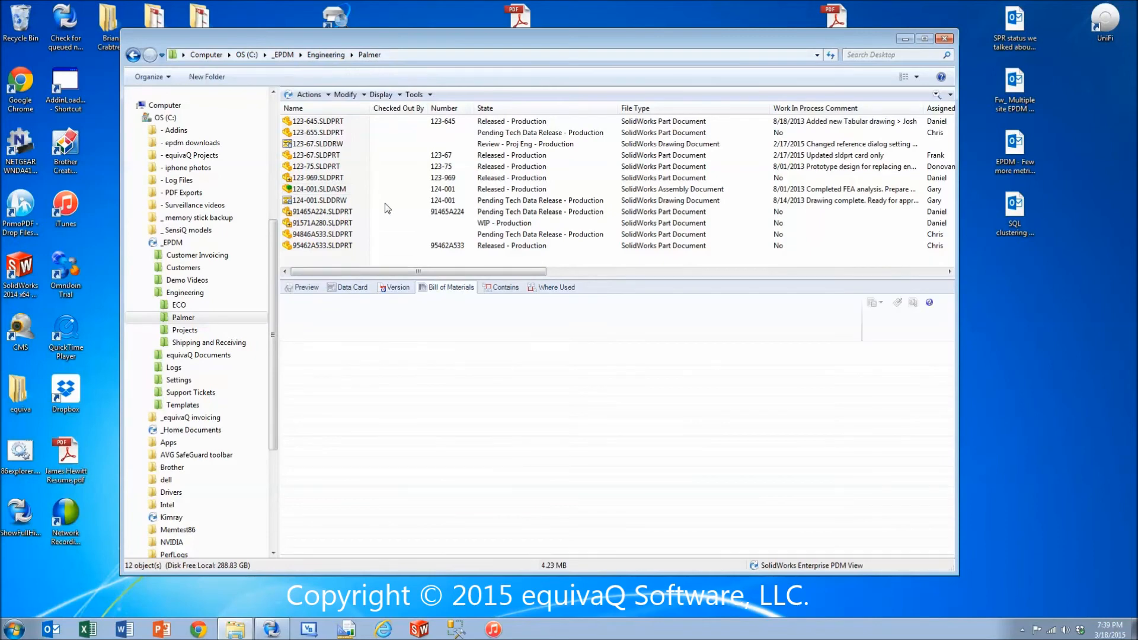
Display the named BOM 124-001.SLDDRW.1.BOM for drawing 124-001.SLDDRW in the Palmer vault folder.
{"action": "left_click", "coordinate": [333, 202]}
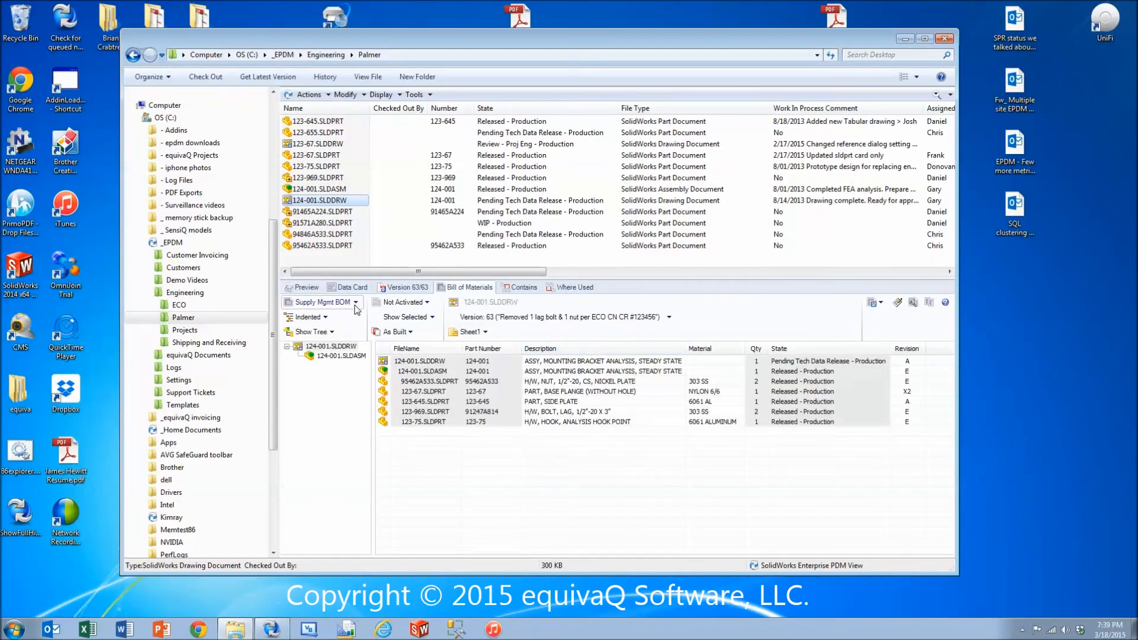
{"action": "left_click", "coordinate": [355, 302]}
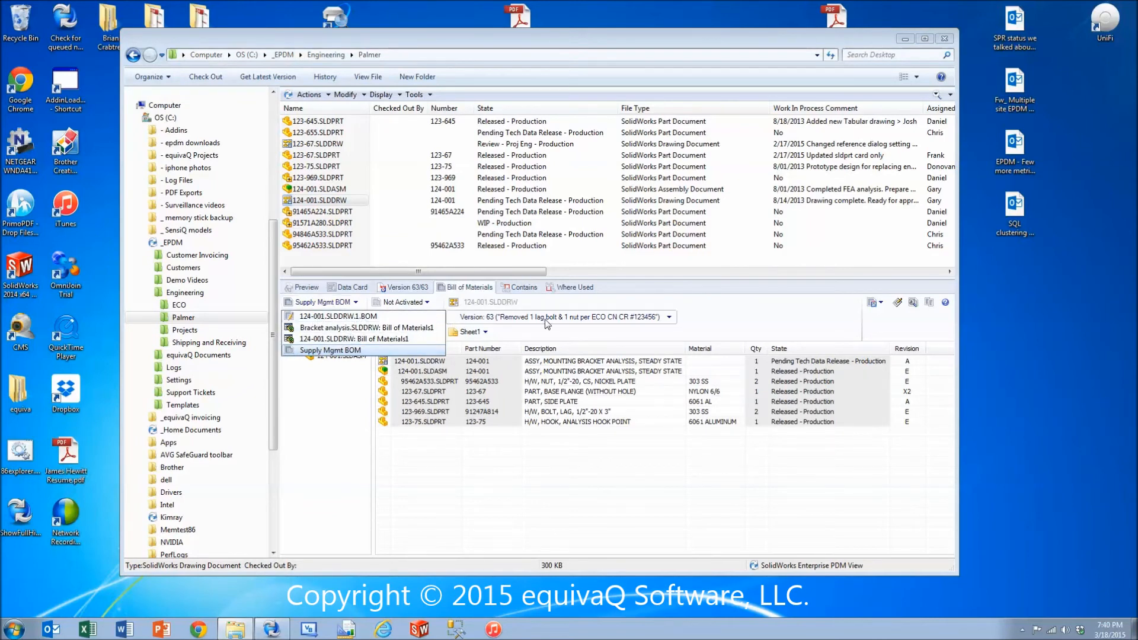
{"action": "left_click", "coordinate": [365, 318]}
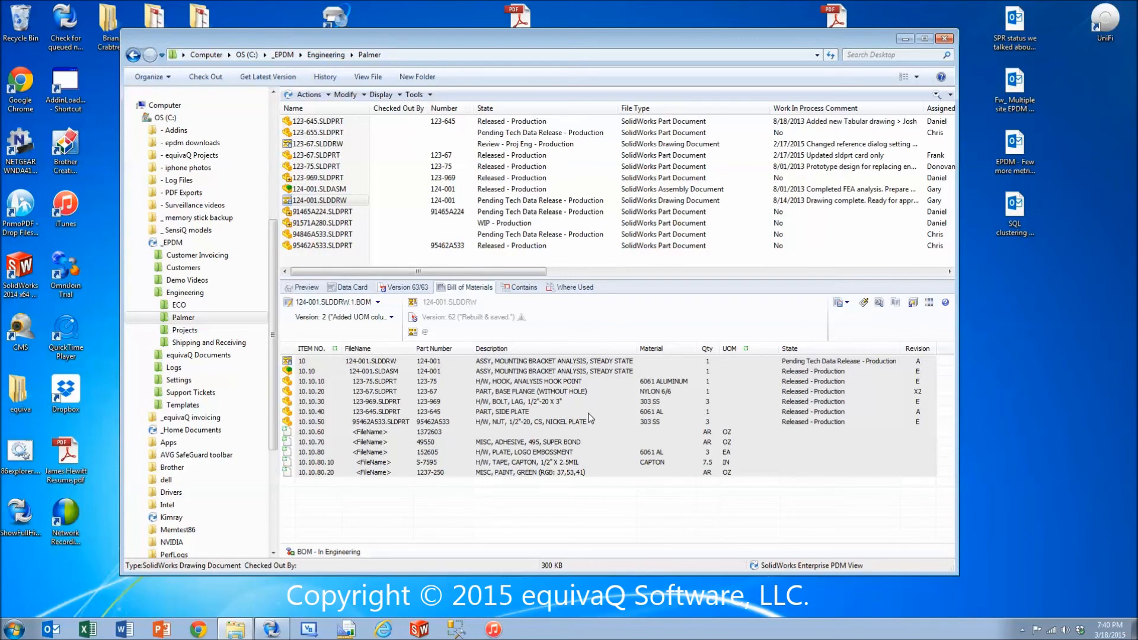
Switch the Palmer folder to listing named BOMs and check out 124-001.SLDDRW.1.BOM.
{"action": "left_click", "coordinate": [380, 94]}
{"action": "left_click", "coordinate": [396, 119]}
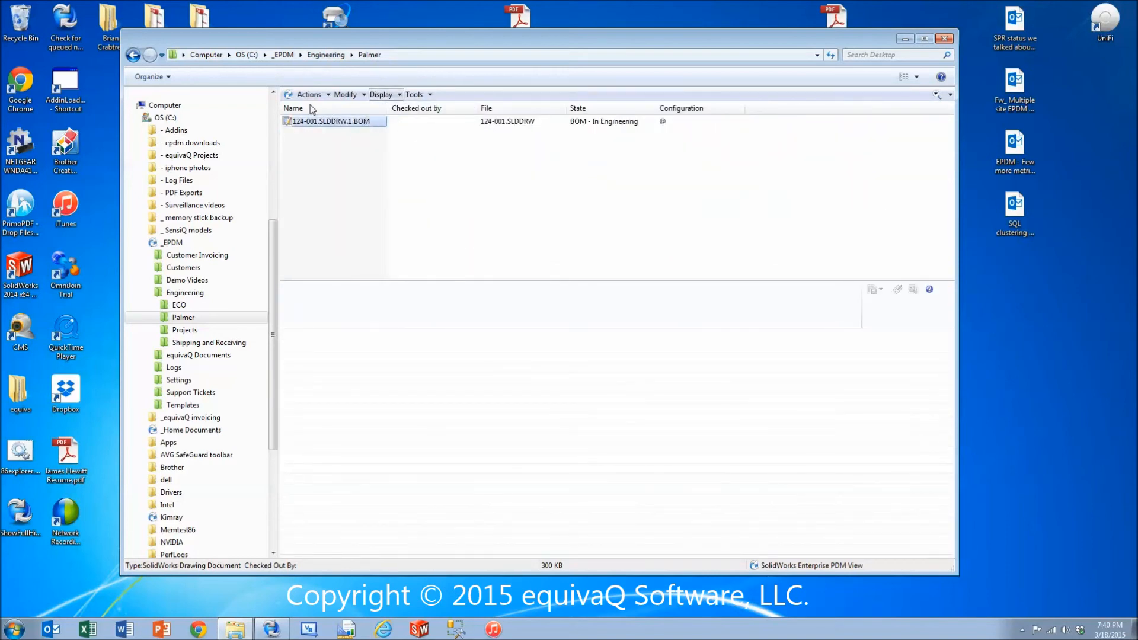
{"action": "left_click", "coordinate": [323, 120]}
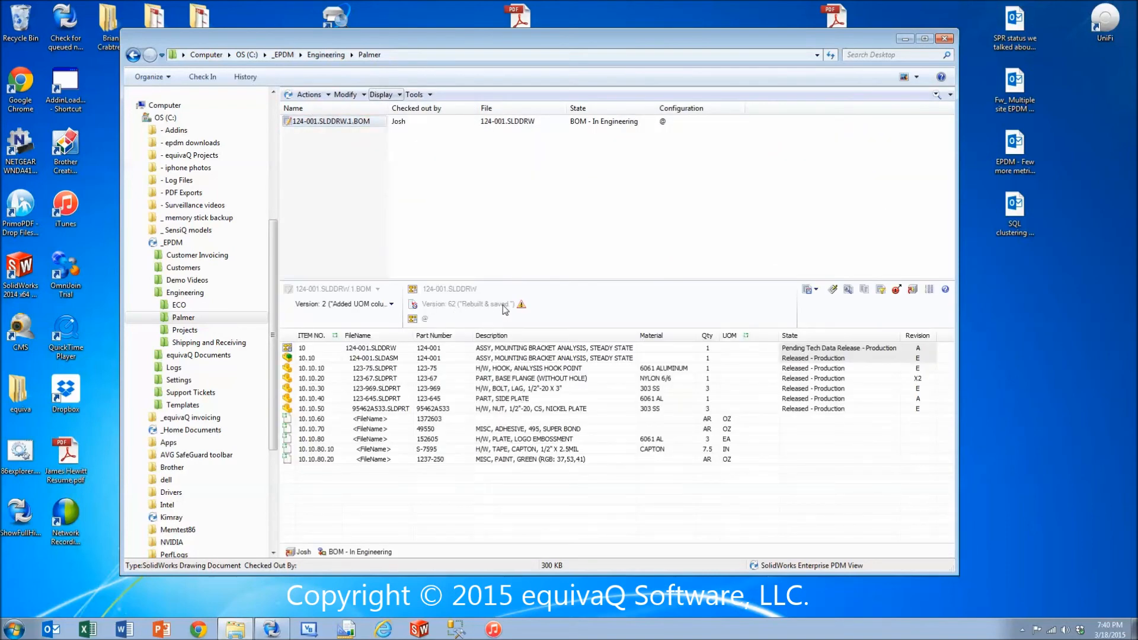
Update the BOM's source file version to 63, the drawing version with the removed lag bolt and nut.
{"action": "left_click", "coordinate": [521, 304]}
{"action": "left_click", "coordinate": [561, 299]}
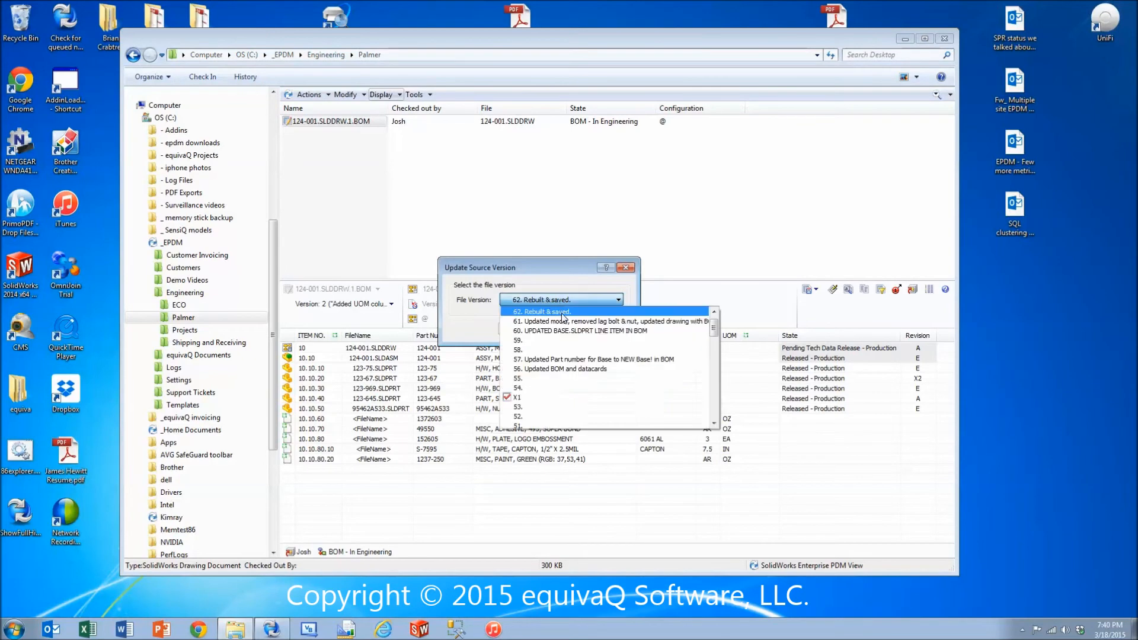
{"action": "left_click", "coordinate": [560, 312]}
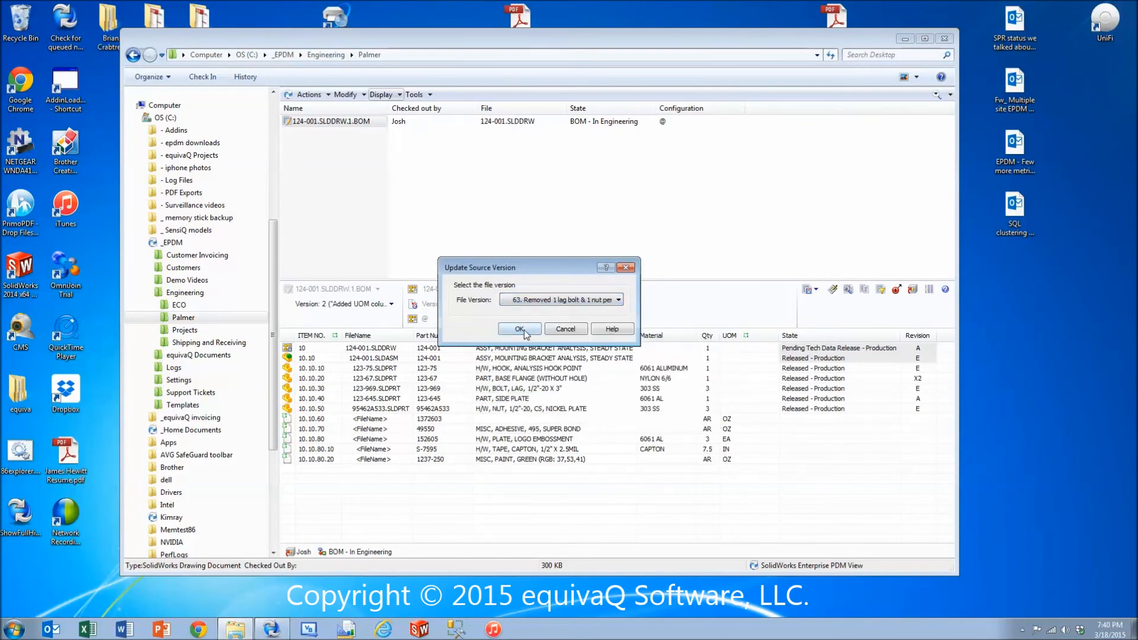
{"action": "left_click", "coordinate": [525, 333]}
Widen the Qty column slightly and review the lag bolt and nut rows of the updated BOM.
{"action": "left_click_drag", "start_coordinate": [652, 335], "coordinate": [670, 336]}
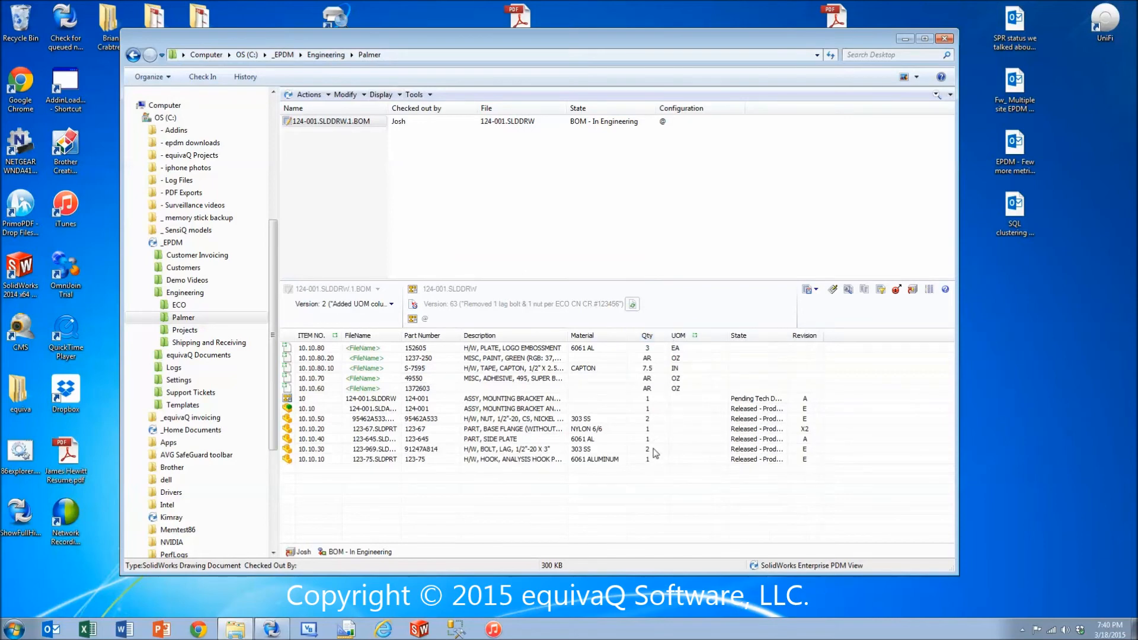
{"action": "left_click", "coordinate": [292, 449]}
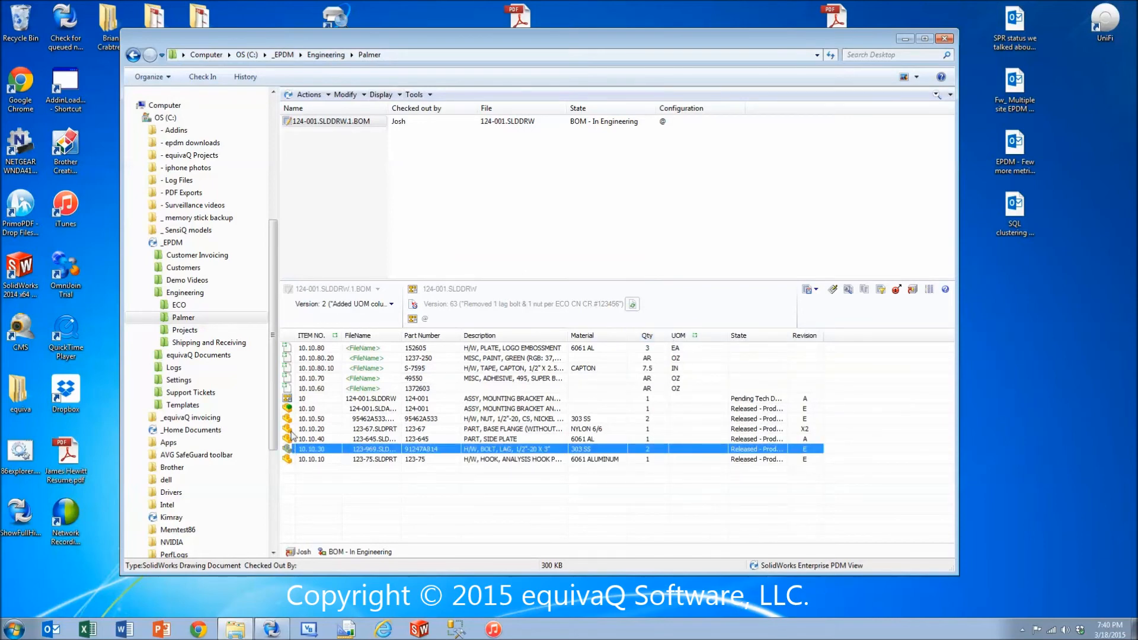
{"action": "left_click", "coordinate": [292, 419]}
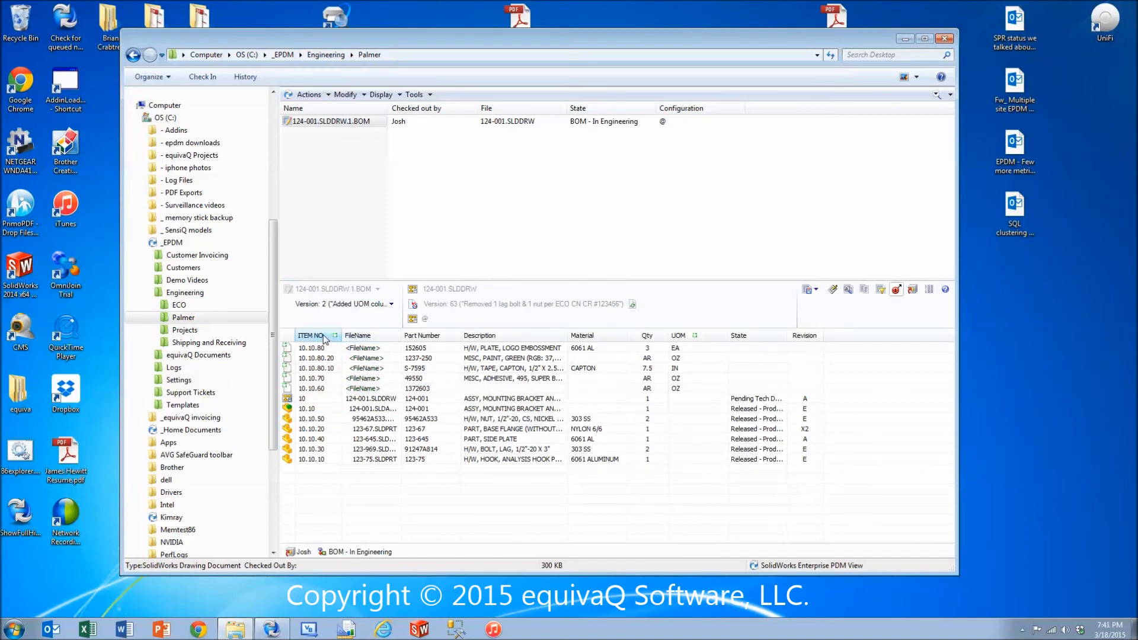
Sort the BOM by ITEM NO. in ascending order and widen that column slightly.
{"action": "left_click", "coordinate": [324, 335]}
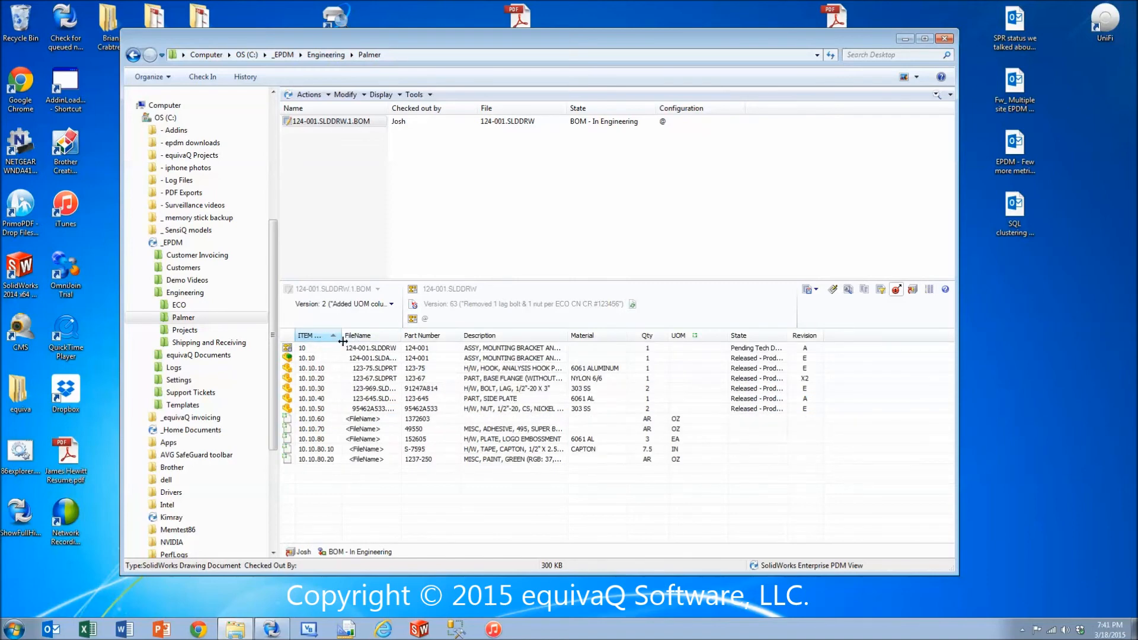
{"action": "left_click_drag", "start_coordinate": [342, 335], "coordinate": [356, 336]}
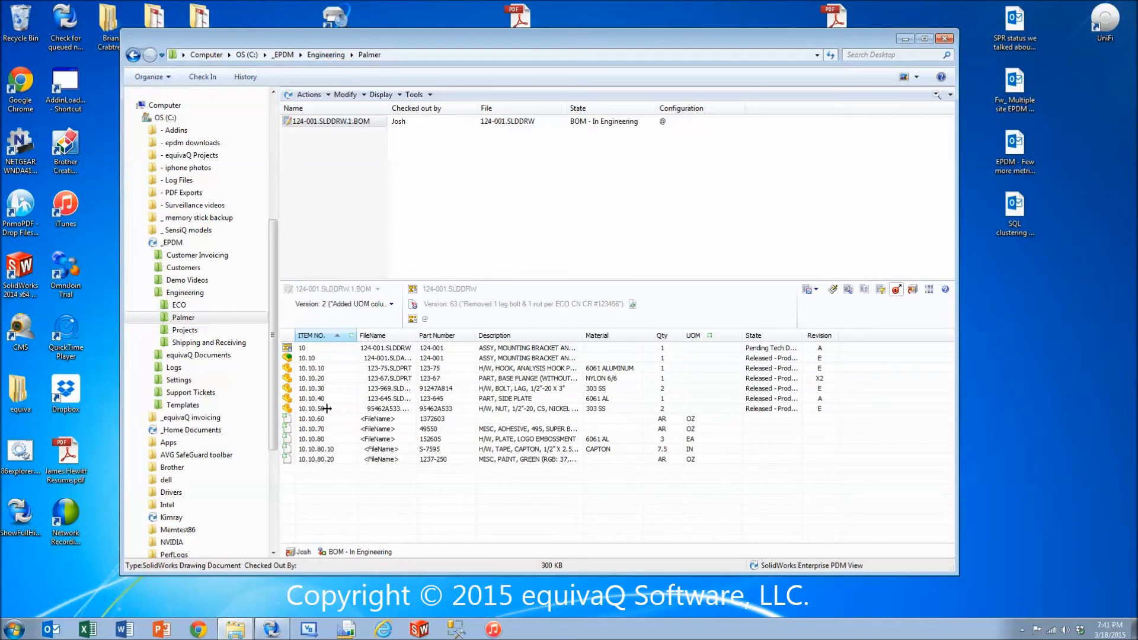
{"action": "left_click", "coordinate": [326, 337]}
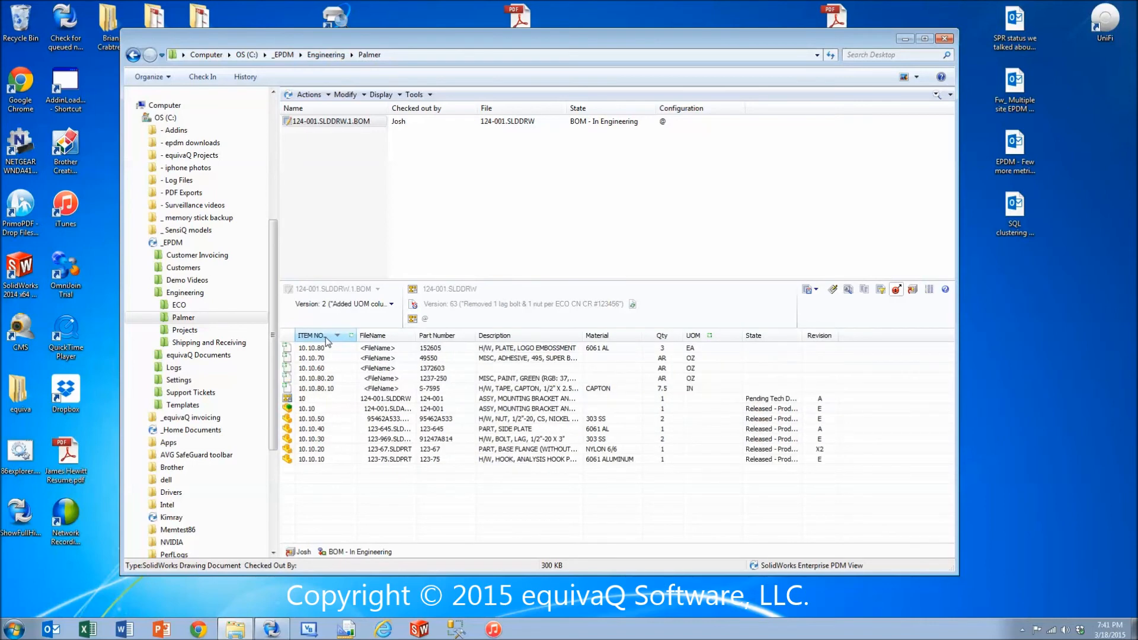
{"action": "left_click", "coordinate": [326, 337]}
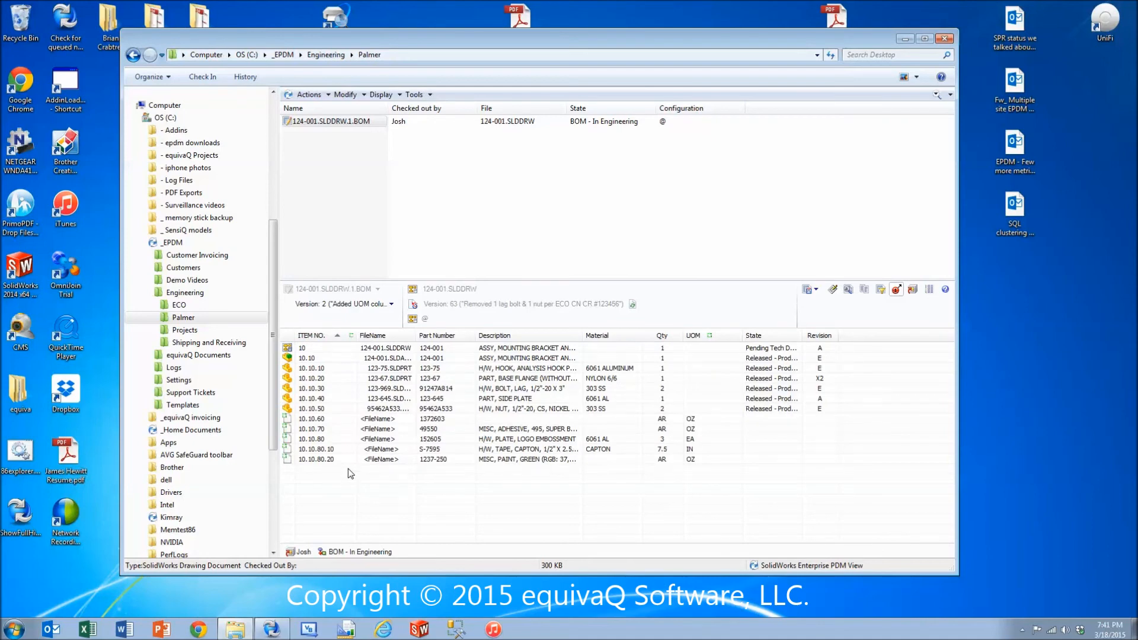
Review items 10.10.30 and 10.10.50 in the sorted BOM, and widen the Description column.
{"action": "left_click", "coordinate": [285, 389]}
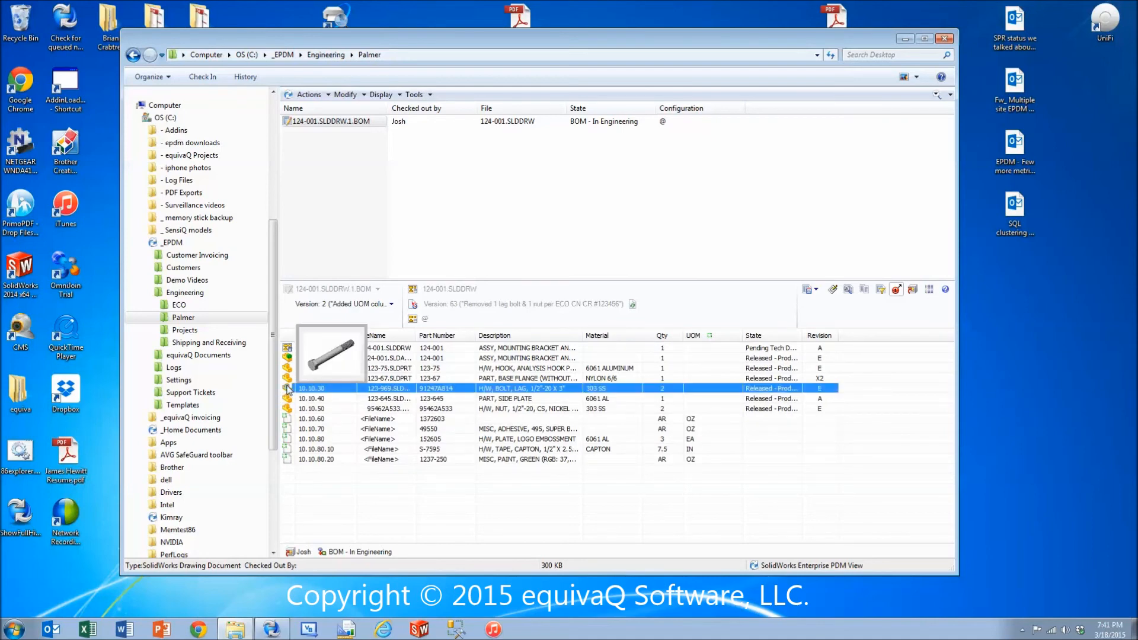
{"action": "left_click", "coordinate": [289, 409]}
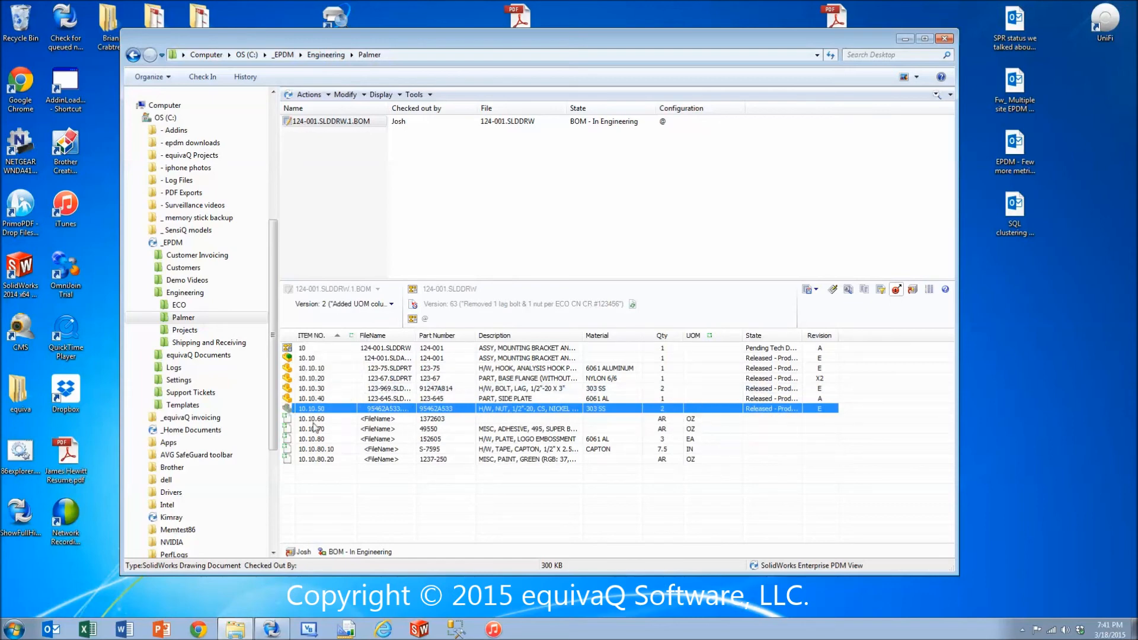
{"action": "left_click_drag", "start_coordinate": [584, 336], "coordinate": [634, 335]}
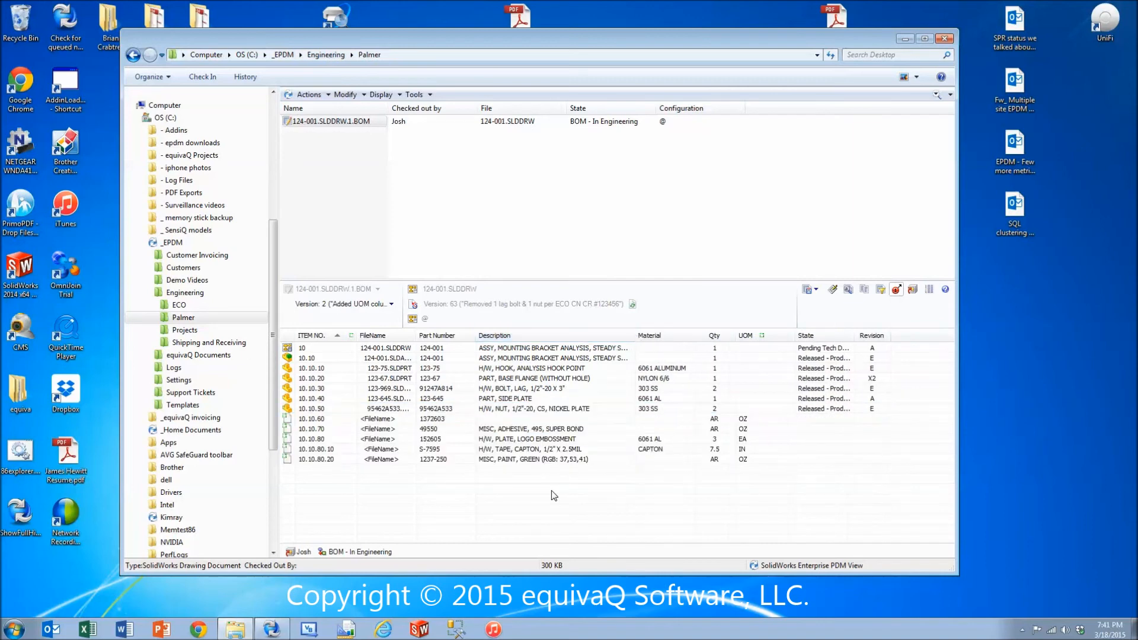
Set the quantity of the Capton tape S-7595 to 10 and save the BOM.
{"action": "left_click", "coordinate": [714, 448]}
{"action": "type", "text": "10"}
{"action": "key", "text": "Tab"}
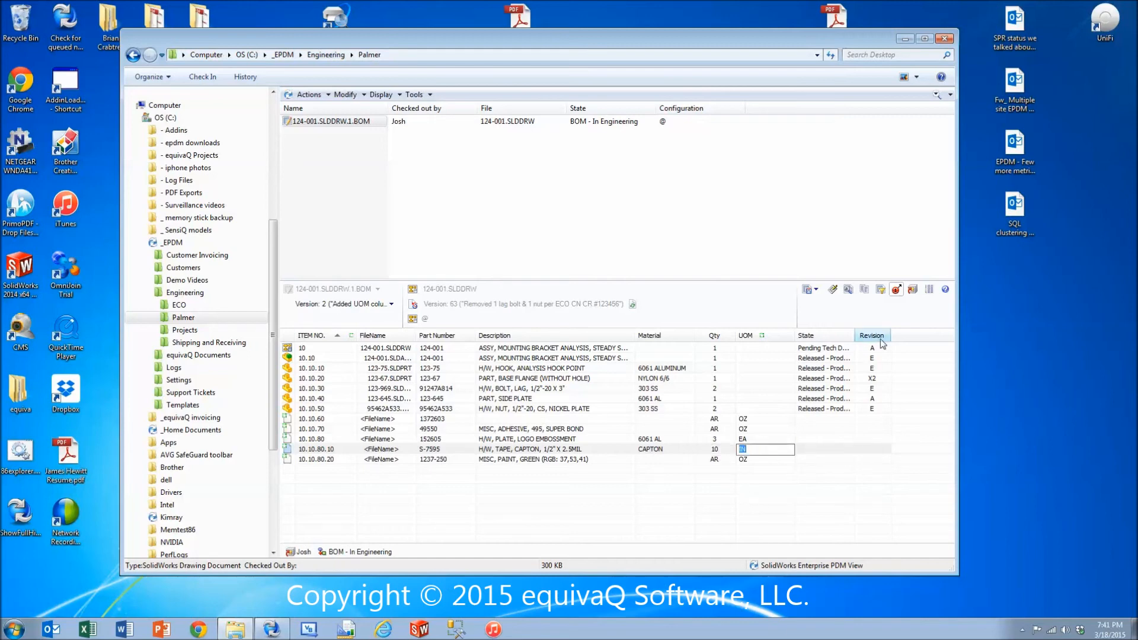
{"action": "left_click", "coordinate": [812, 290]}
{"action": "left_click", "coordinate": [824, 305]}
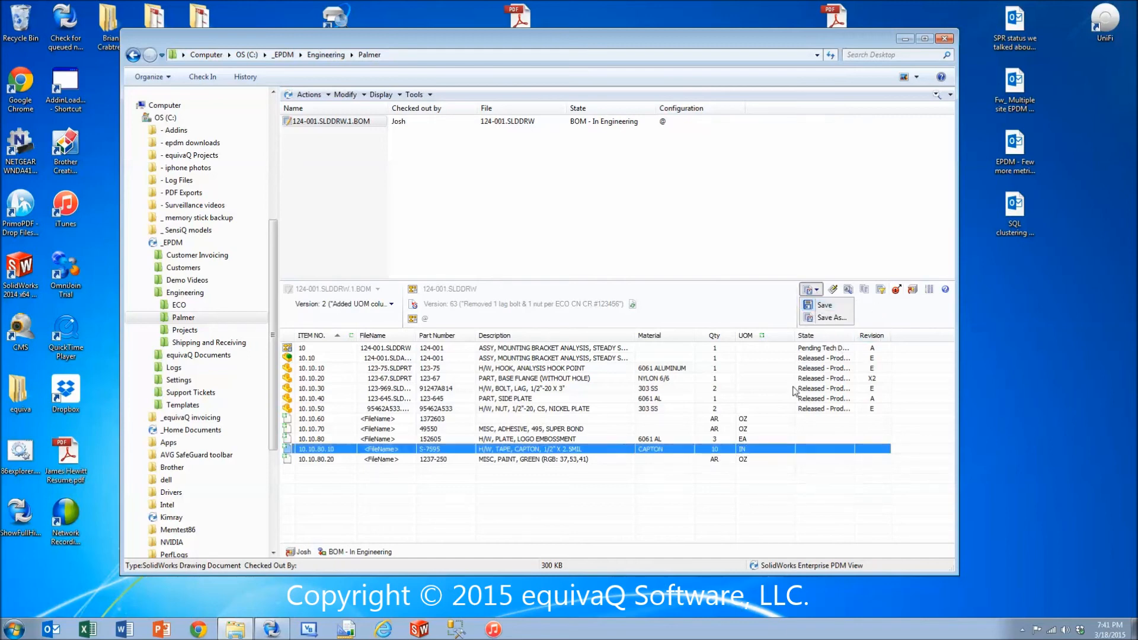
Check in the named BOM with the comment "Updated Named BOM based on ECO #123456", and widen the vault window.
{"action": "right_click", "coordinate": [343, 121]}
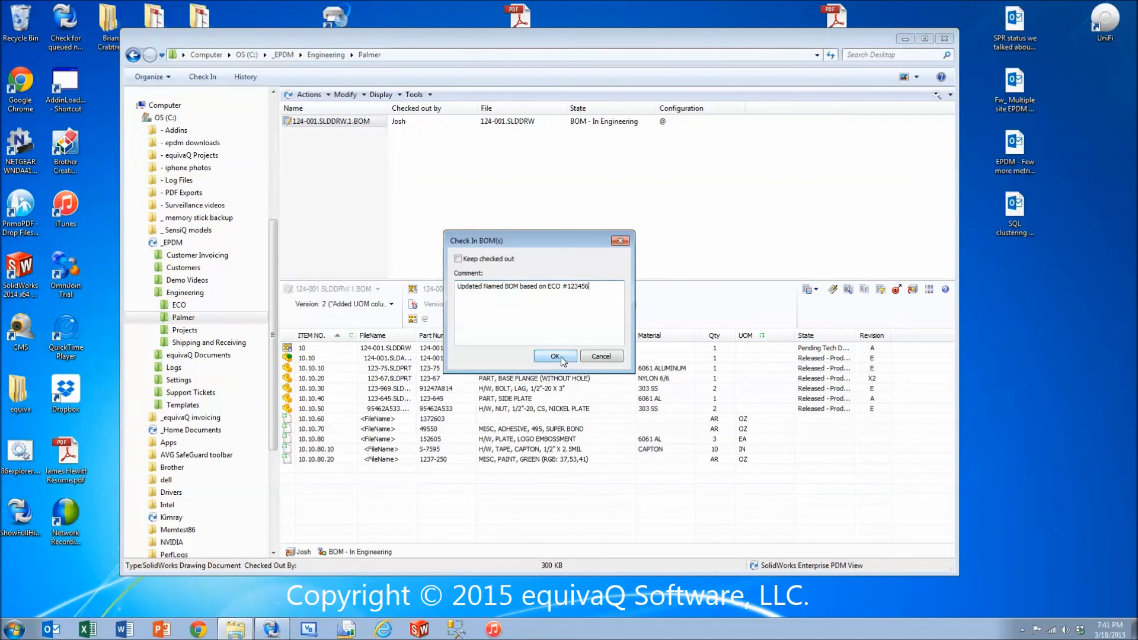
{"action": "left_click", "coordinate": [555, 356]}
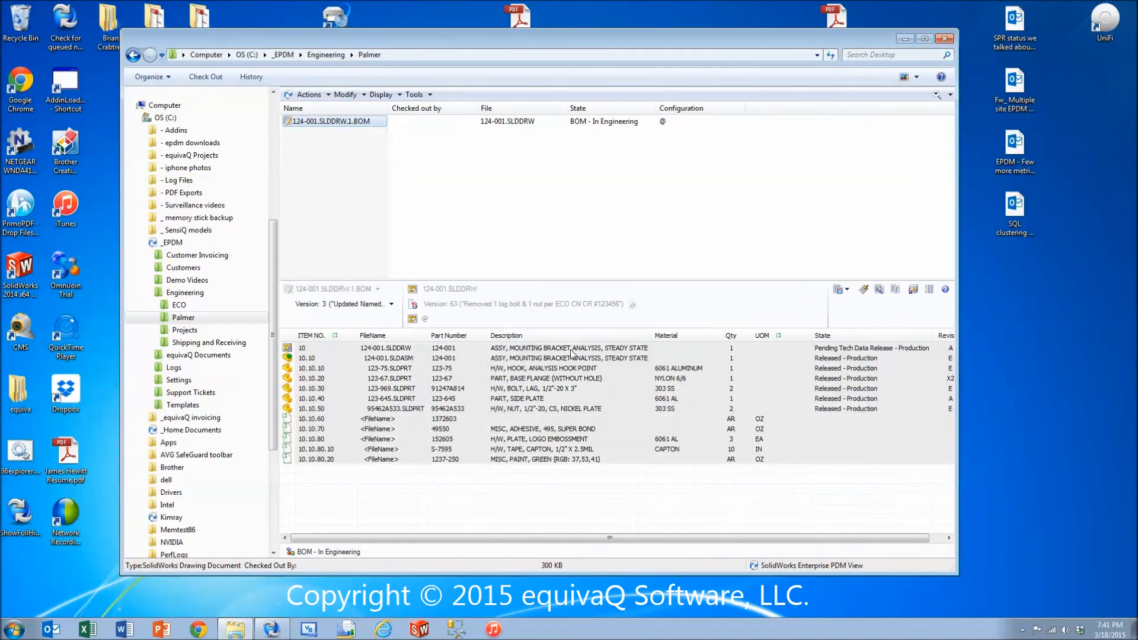
{"action": "left_click_drag", "start_coordinate": [955, 425], "coordinate": [991, 424]}
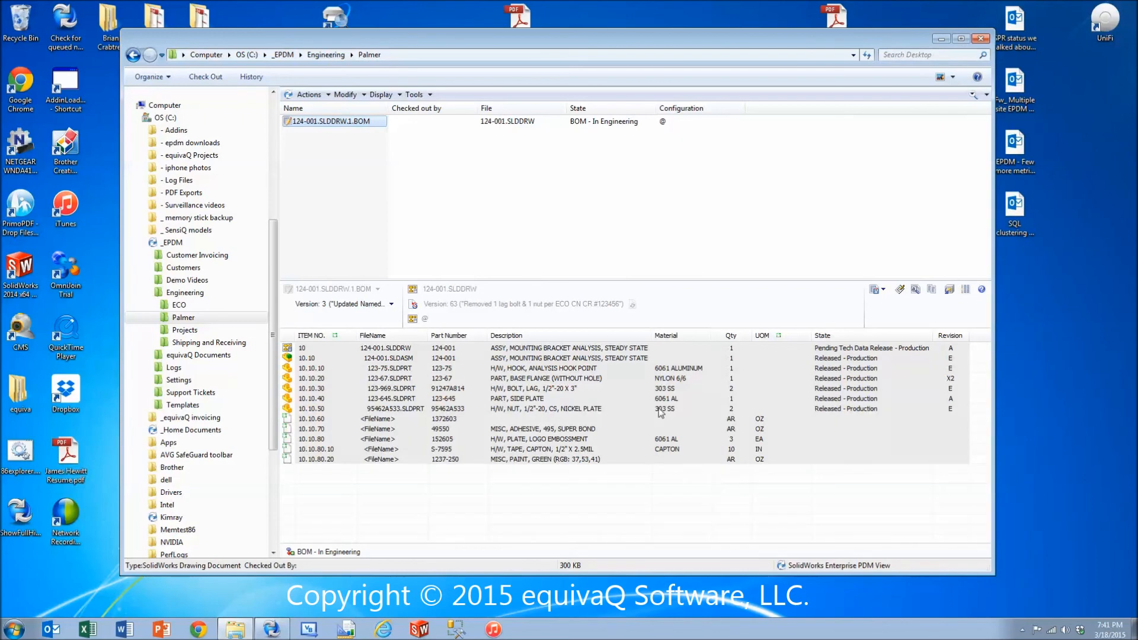
Check the lag bolt and nut rows, and change the state of 124-001.SLDDRW.1.BOM to BOM - In Supply Management.
{"action": "left_click", "coordinate": [735, 388]}
{"action": "left_click", "coordinate": [740, 407]}
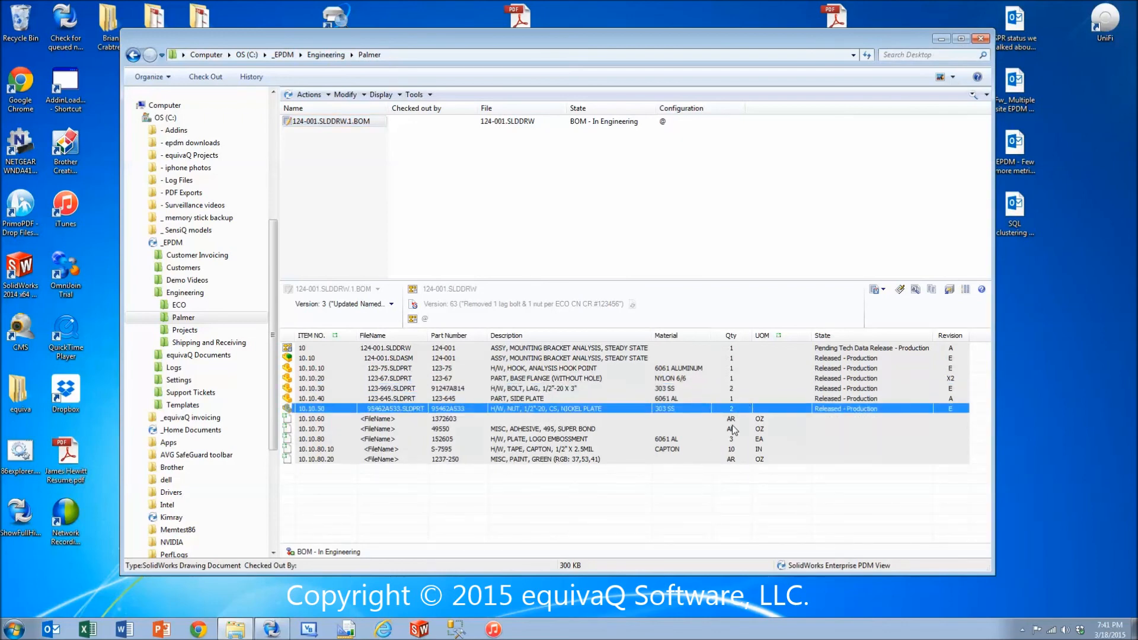
{"action": "right_click", "coordinate": [354, 127]}
{"action": "mouse_move", "coordinate": [427, 184]}
{"action": "left_click", "coordinate": [560, 182]}
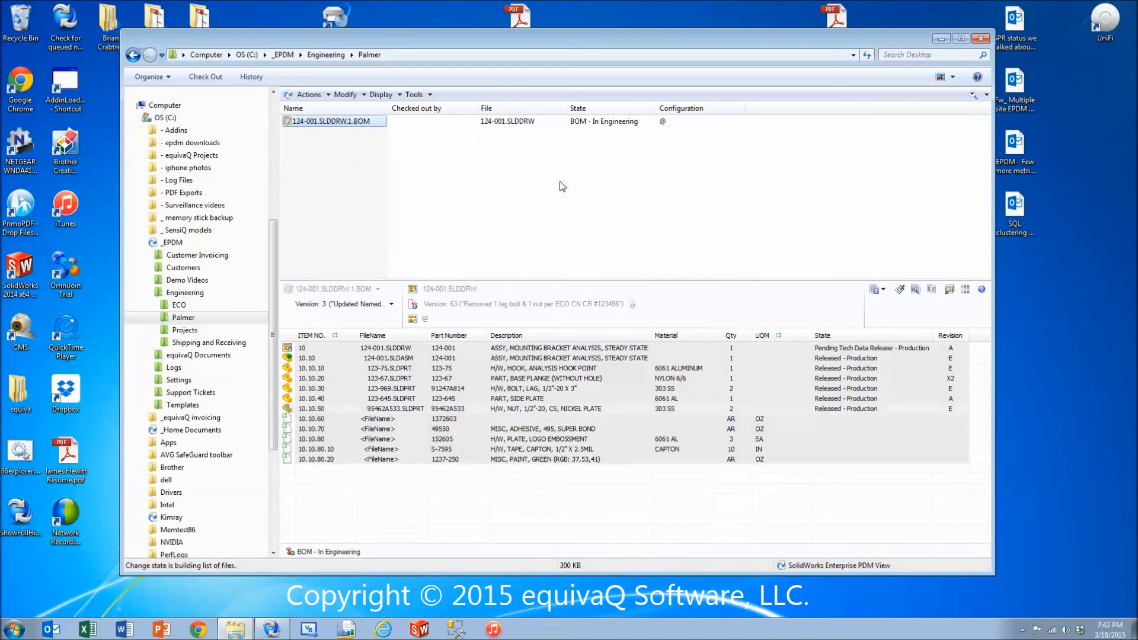
{"action": "left_click", "coordinate": [659, 416]}
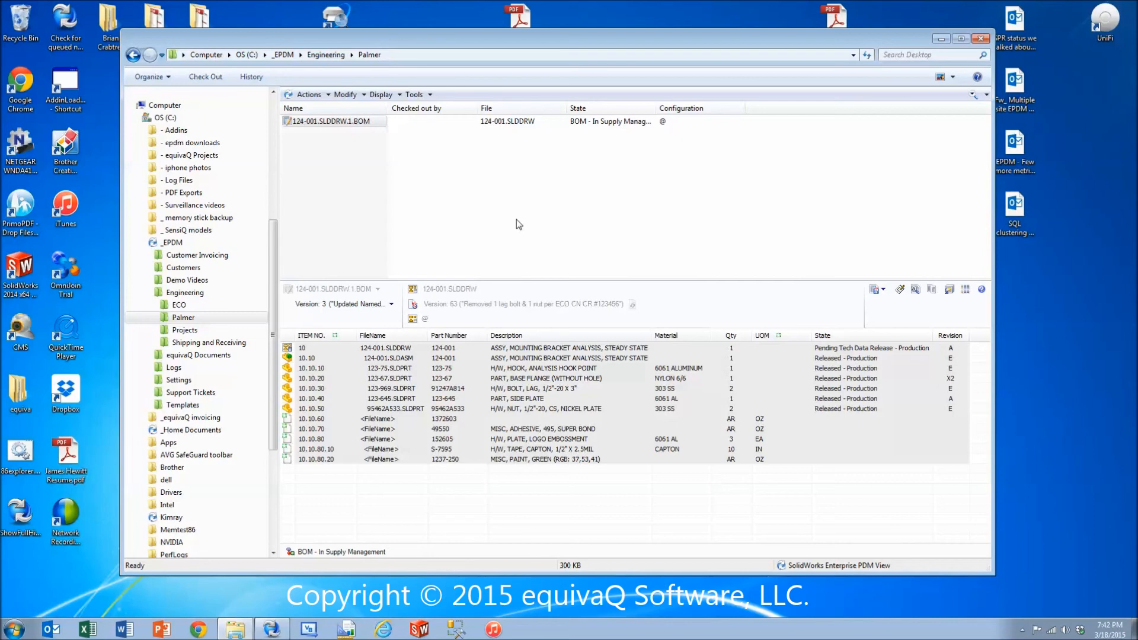
Log off the _EPDM vault and log back in with the other user's name.
{"action": "left_click", "coordinate": [1021, 629]}
{"action": "right_click", "coordinate": [1029, 546]}
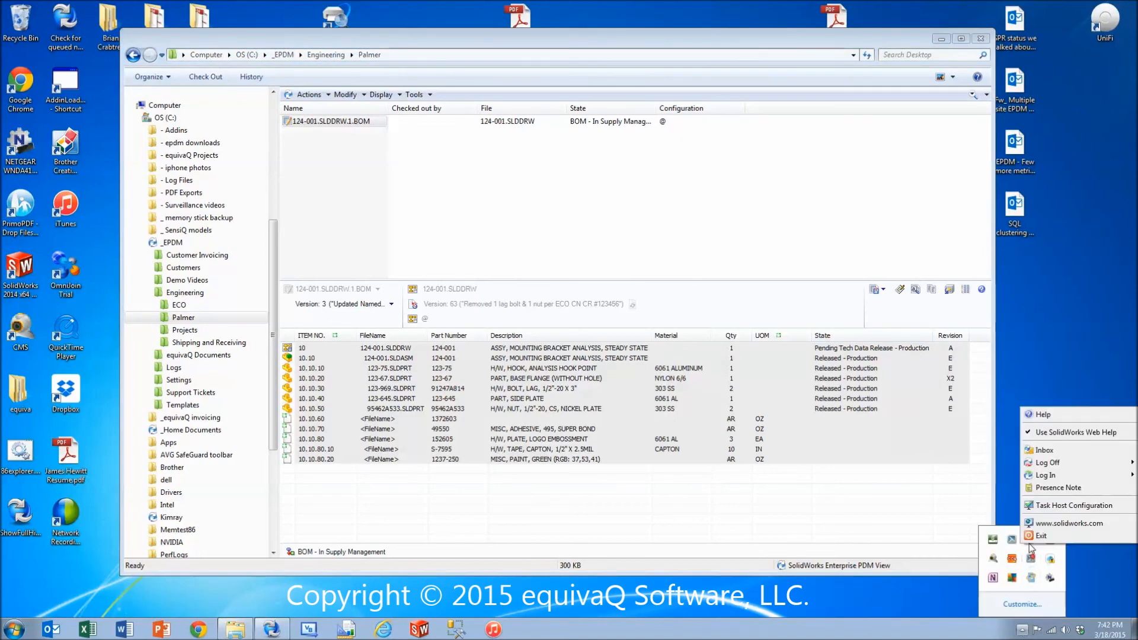
{"action": "mouse_move", "coordinate": [1064, 463]}
{"action": "left_click", "coordinate": [991, 465]}
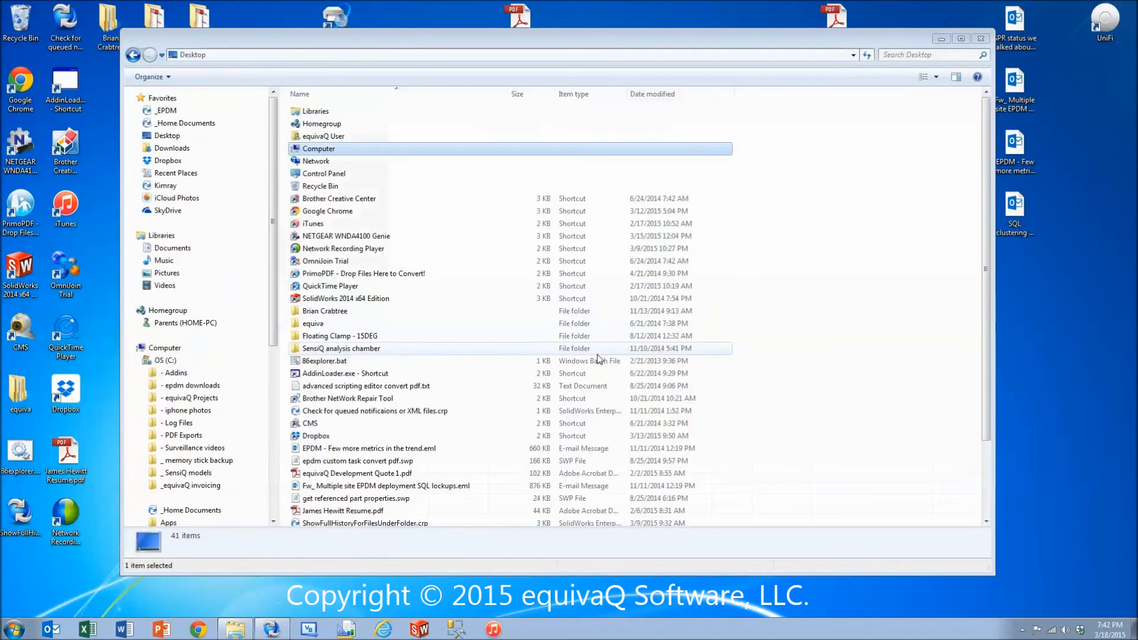
{"action": "type", "text": "Gary"}
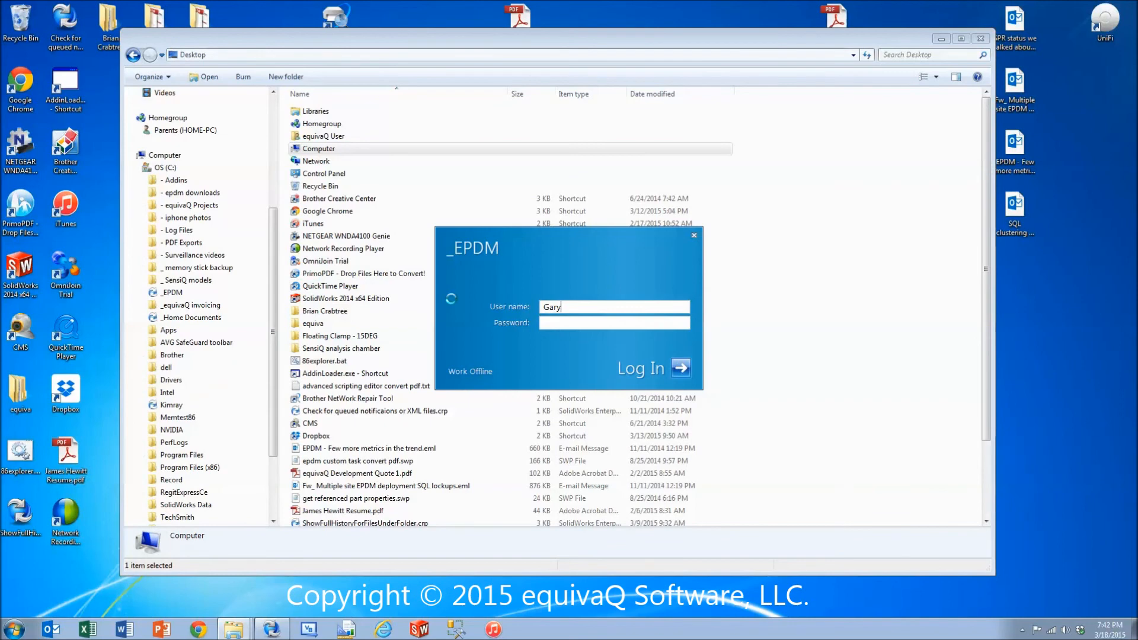
Browse to the Palmer folder under Engineering and display its named bills of materials instead of its files.
{"action": "left_click", "coordinate": [150, 343]}
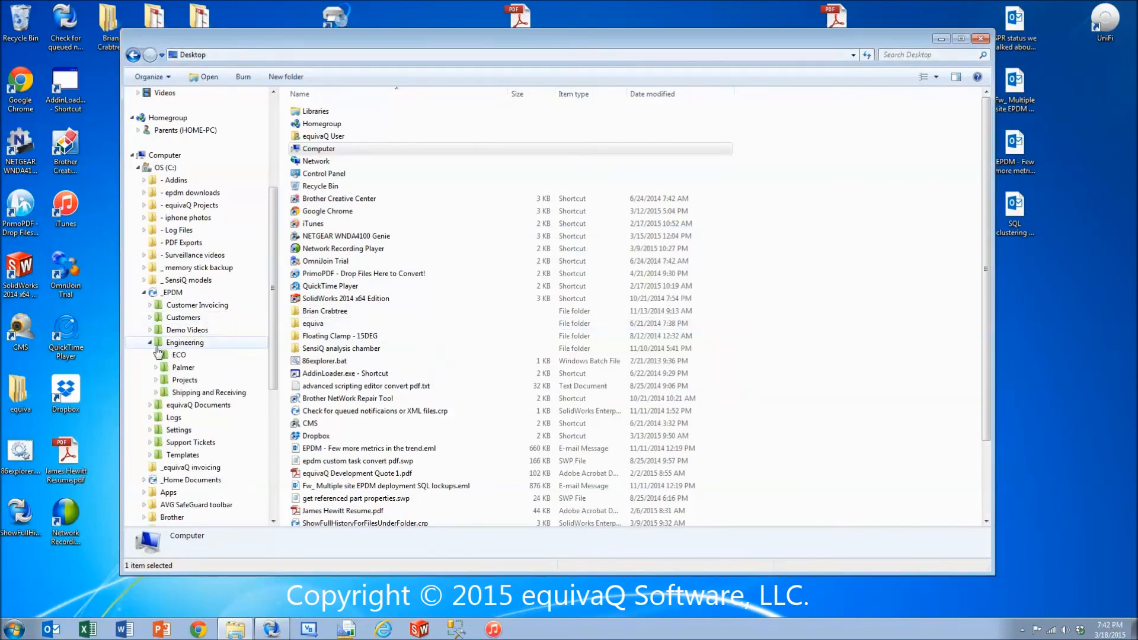
{"action": "left_click", "coordinate": [181, 368]}
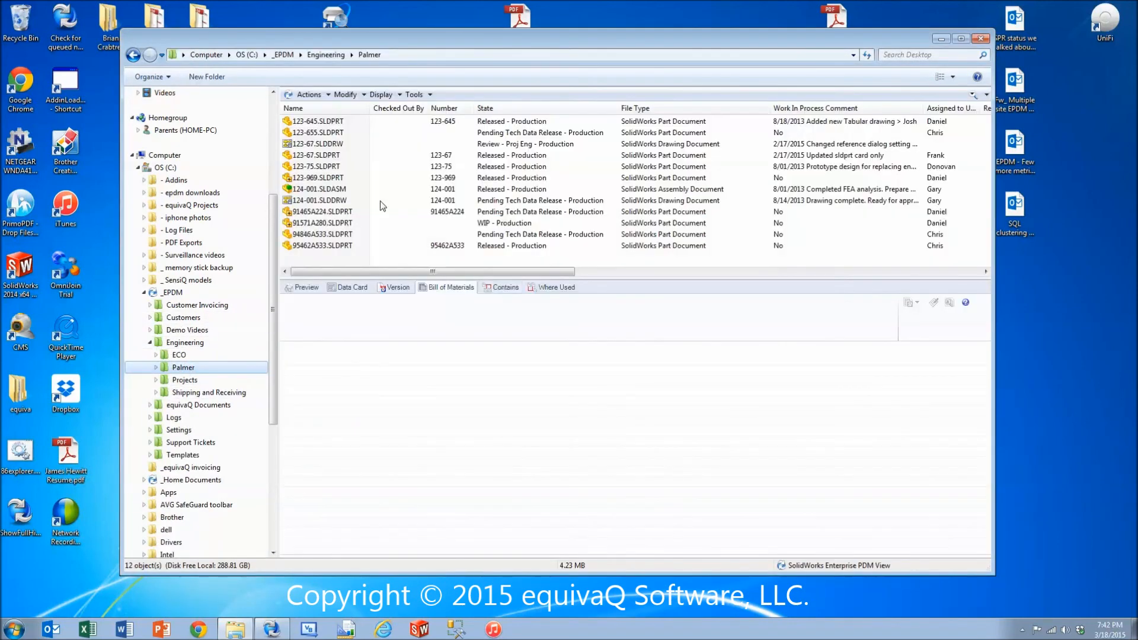
{"action": "left_click", "coordinate": [380, 94]}
{"action": "left_click", "coordinate": [409, 119]}
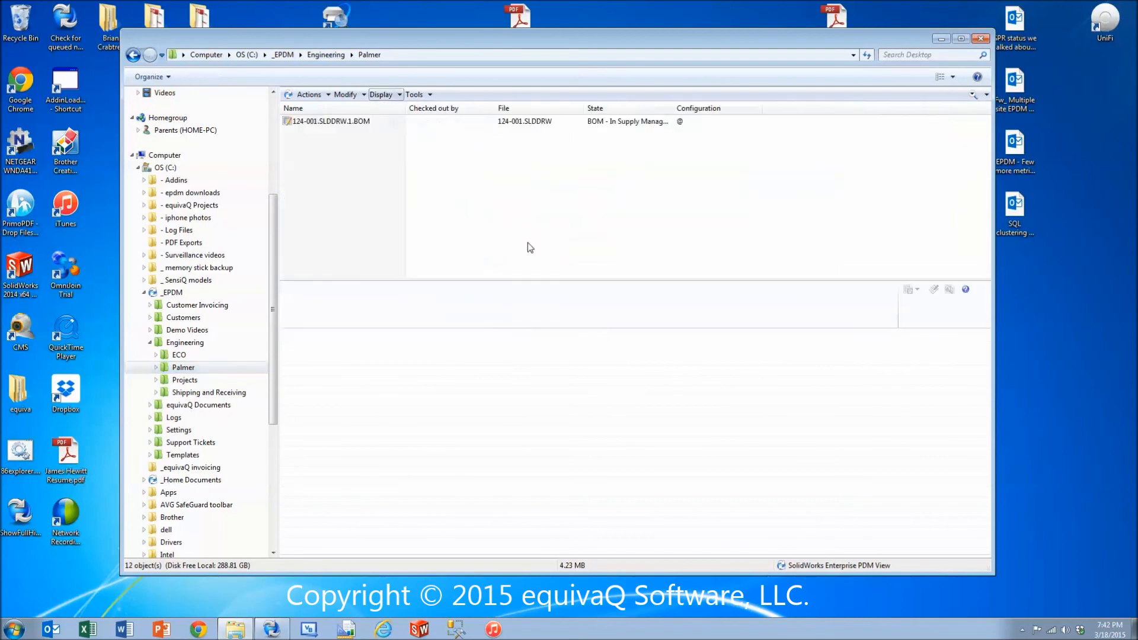
Examine the drawing version comment and the bolt, nut and Capton tape quantities in 124-001.SLDDRW.1.BOM.
{"action": "left_click", "coordinate": [325, 123]}
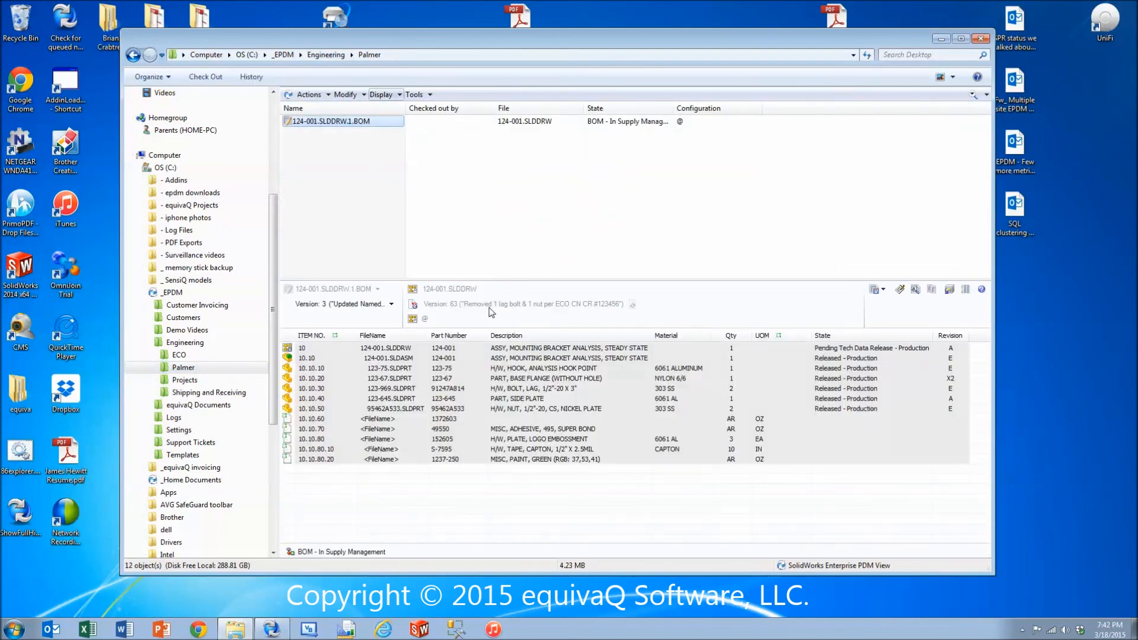
{"action": "left_click", "coordinate": [511, 307]}
{"action": "left_click", "coordinate": [728, 390]}
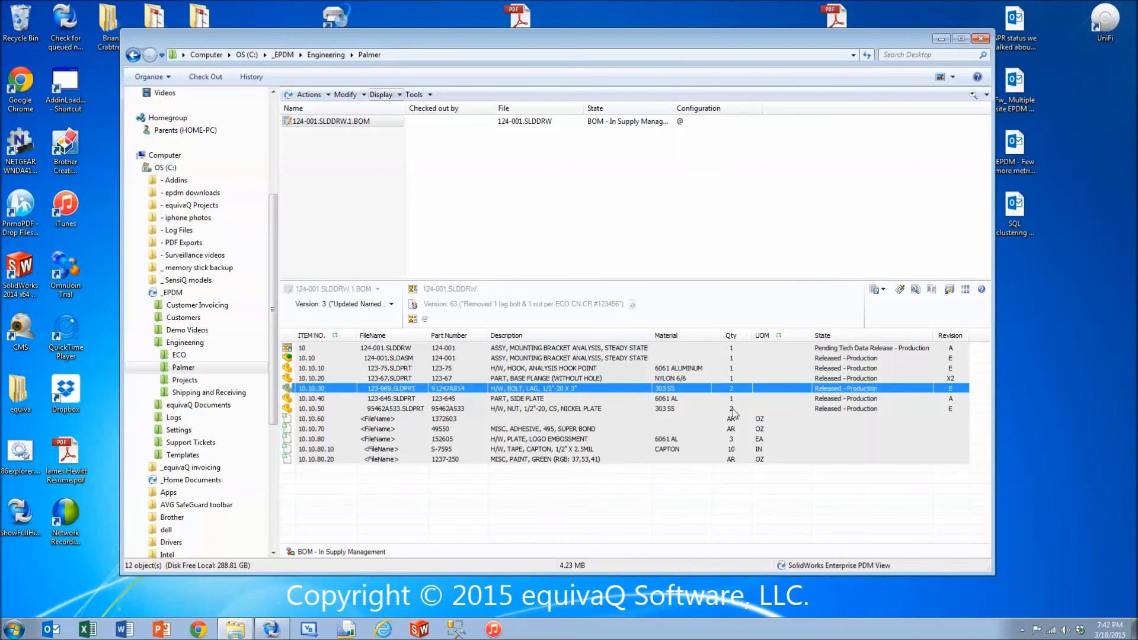
{"action": "left_click", "coordinate": [737, 450]}
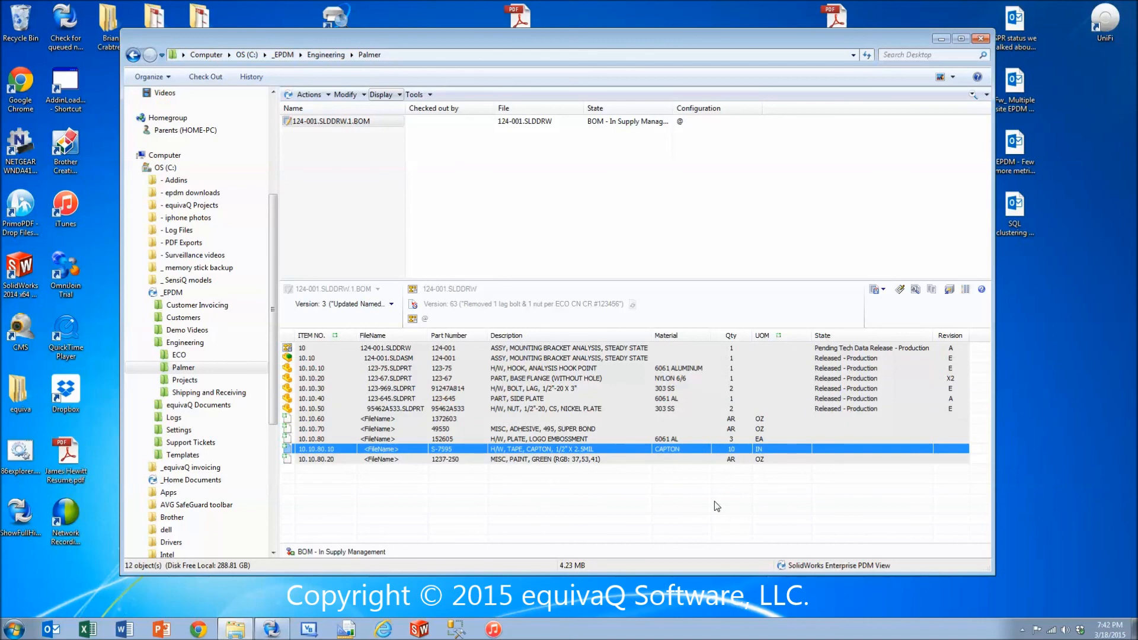